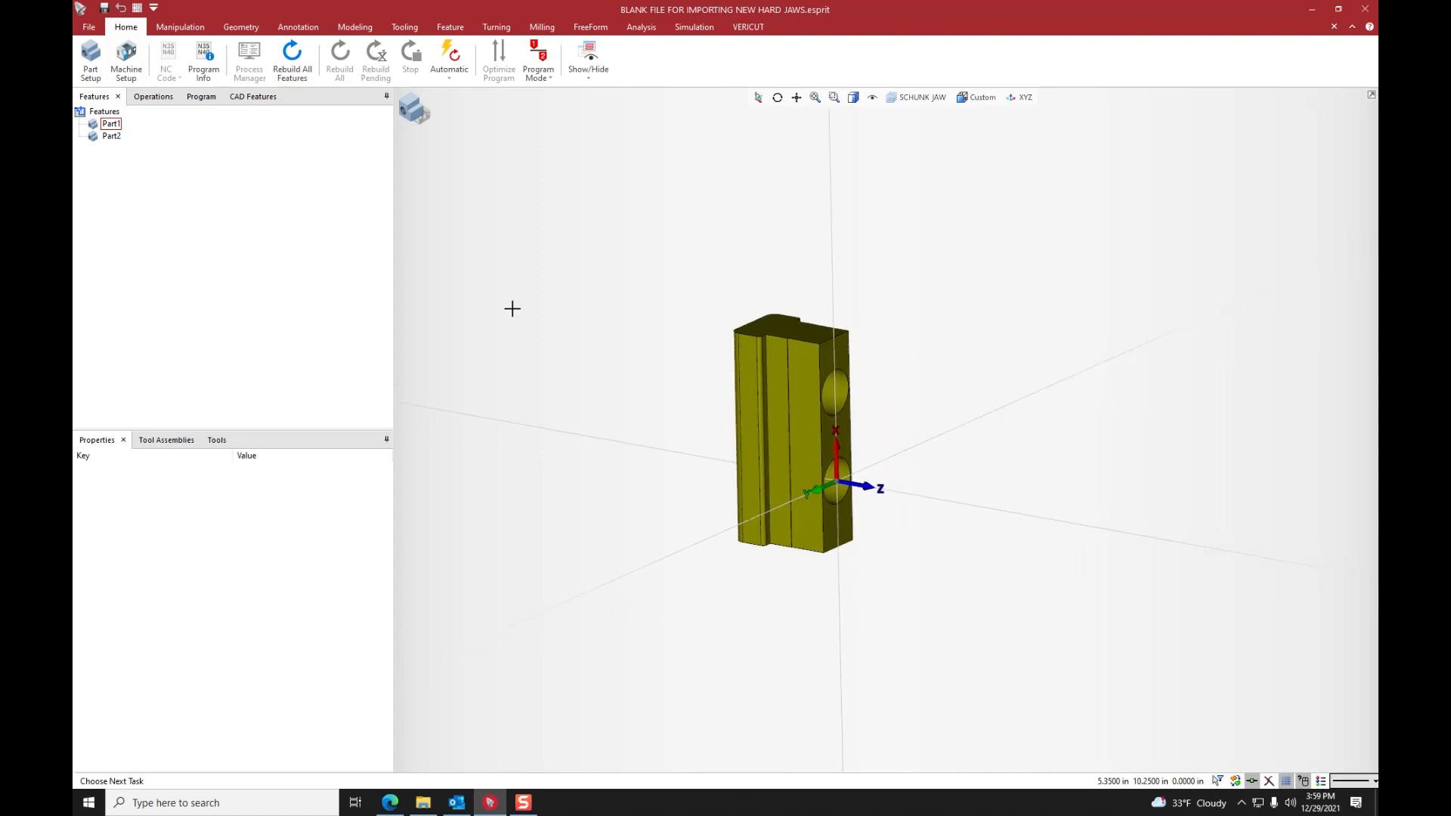
- Open BLANK FILE FOR IMPORTING NEW HARD JAWS.esprit from the ESPRIT TNG\Data\Fixtures\Jaws\Hard Jaws folder on the CNC (F:) drive
left_click(95, 29)
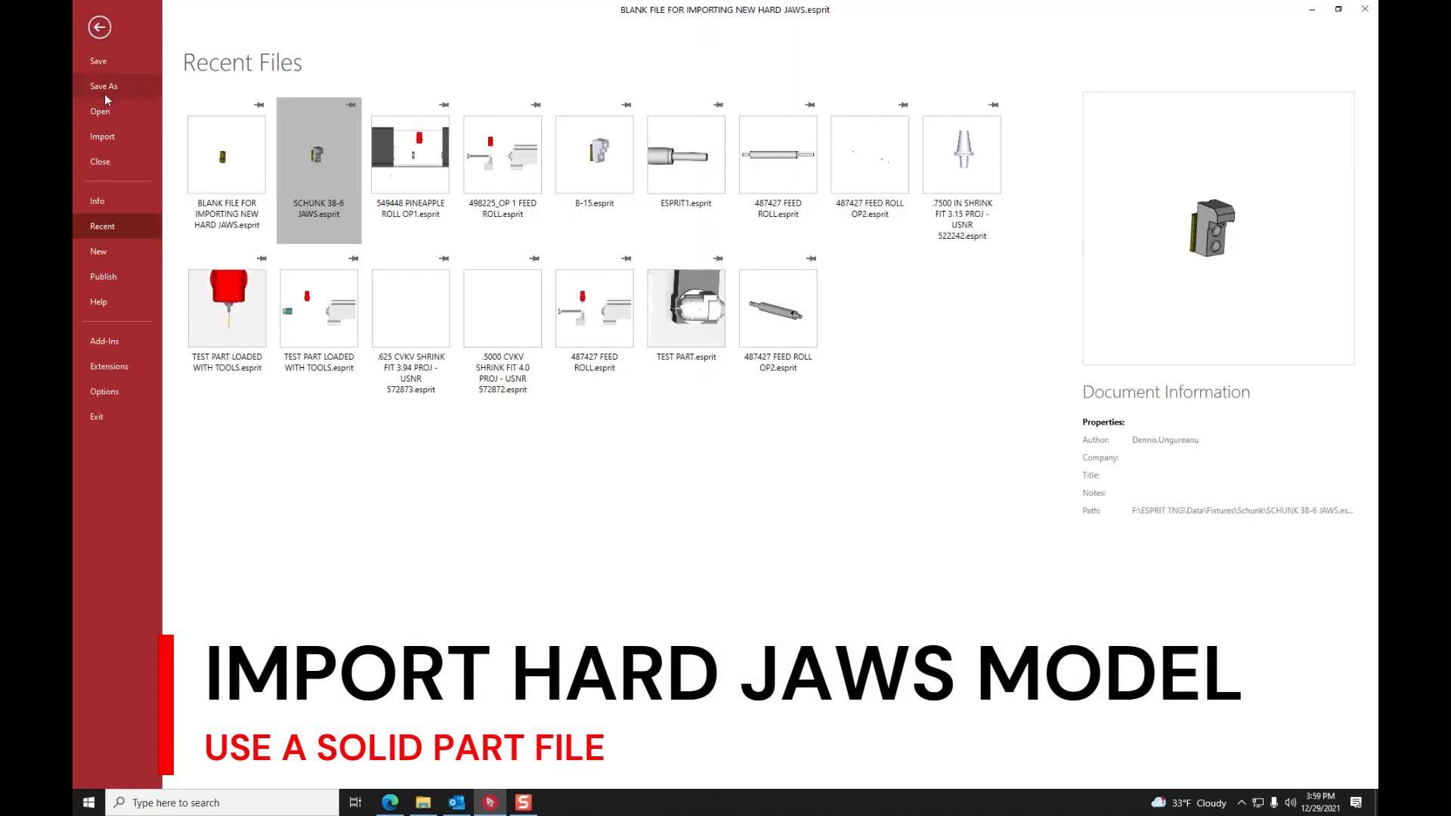
left_click(110, 249)
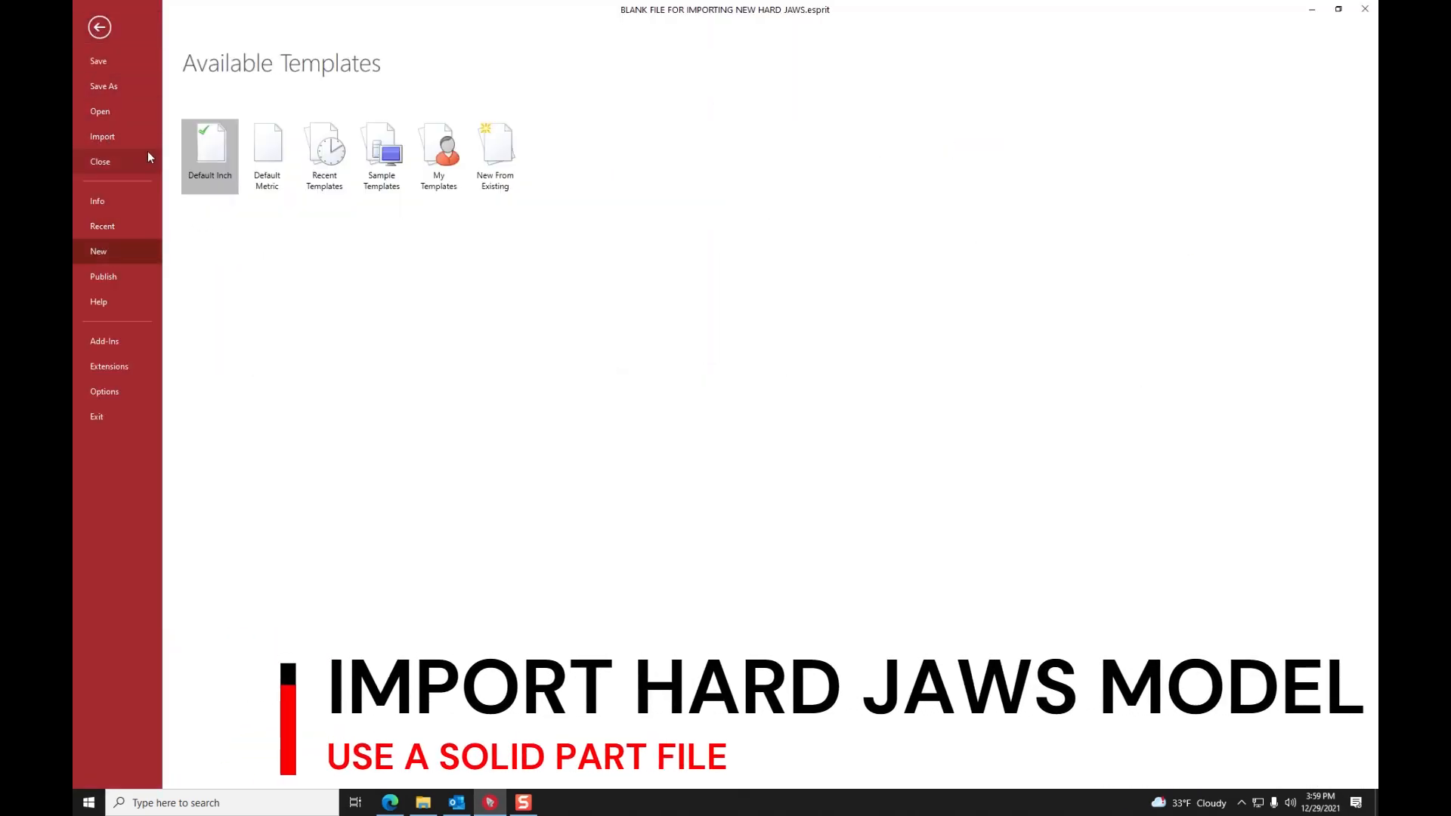
left_click(109, 109)
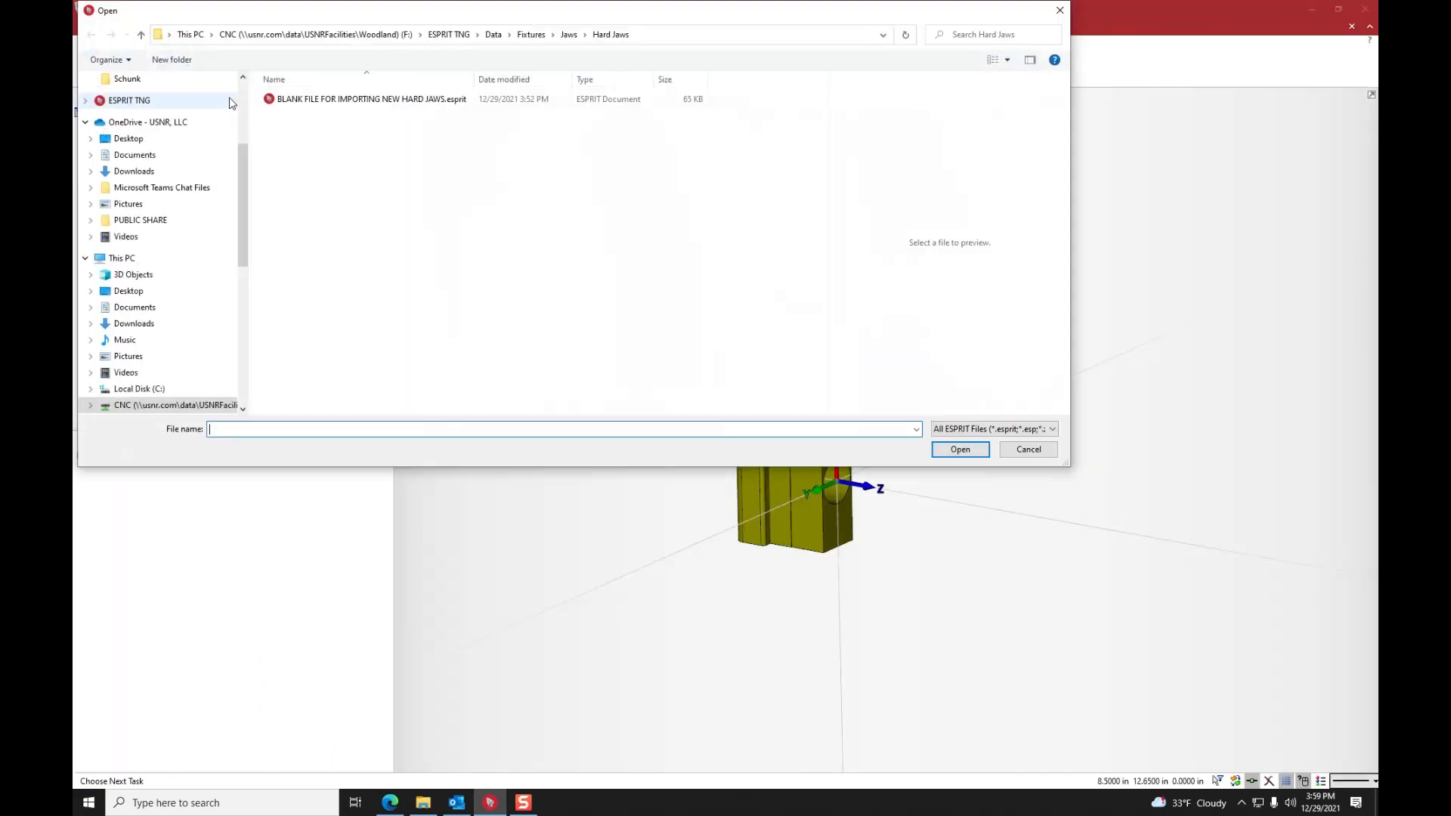
left_click(163, 405)
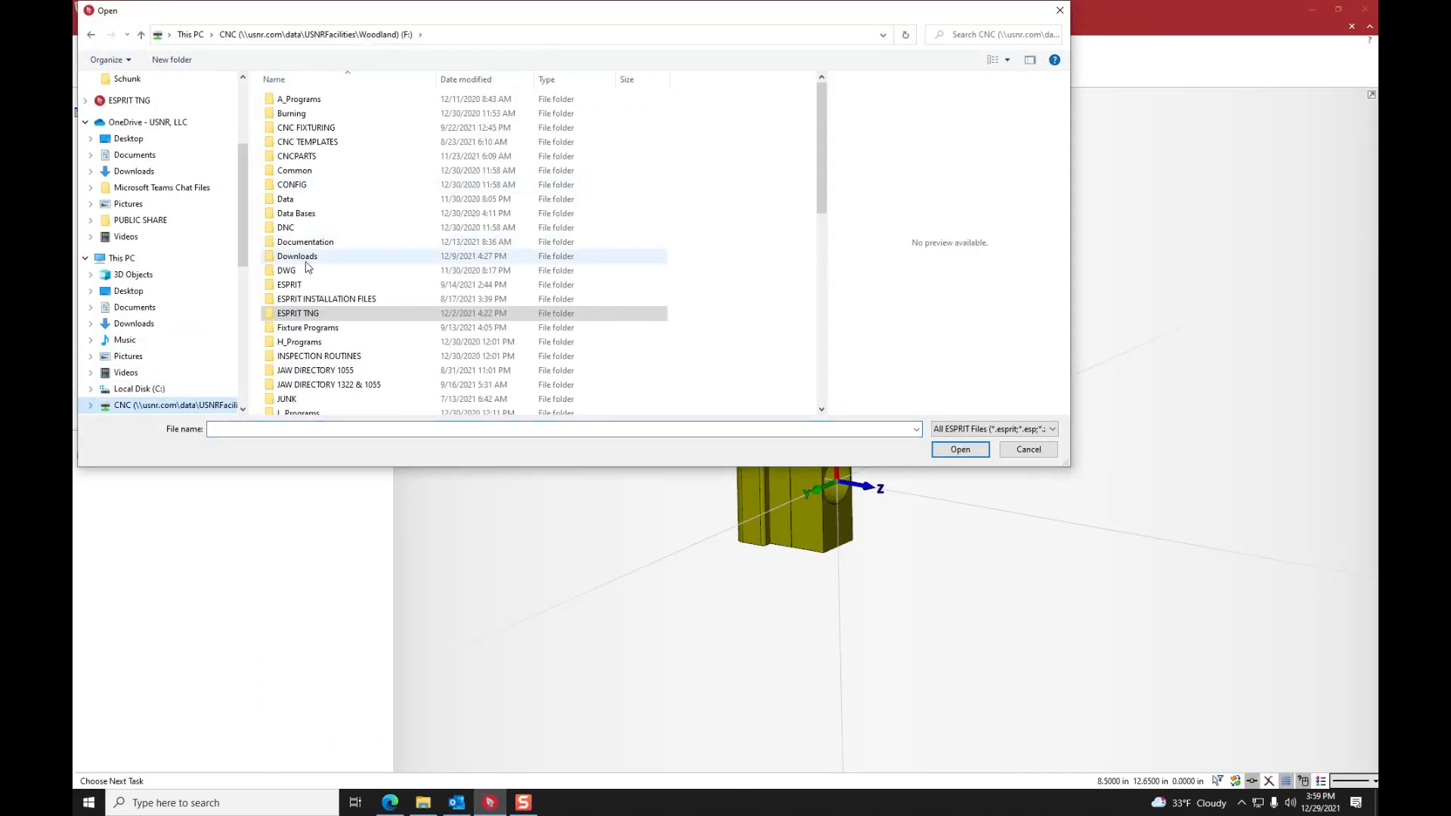
double_click(290, 313)
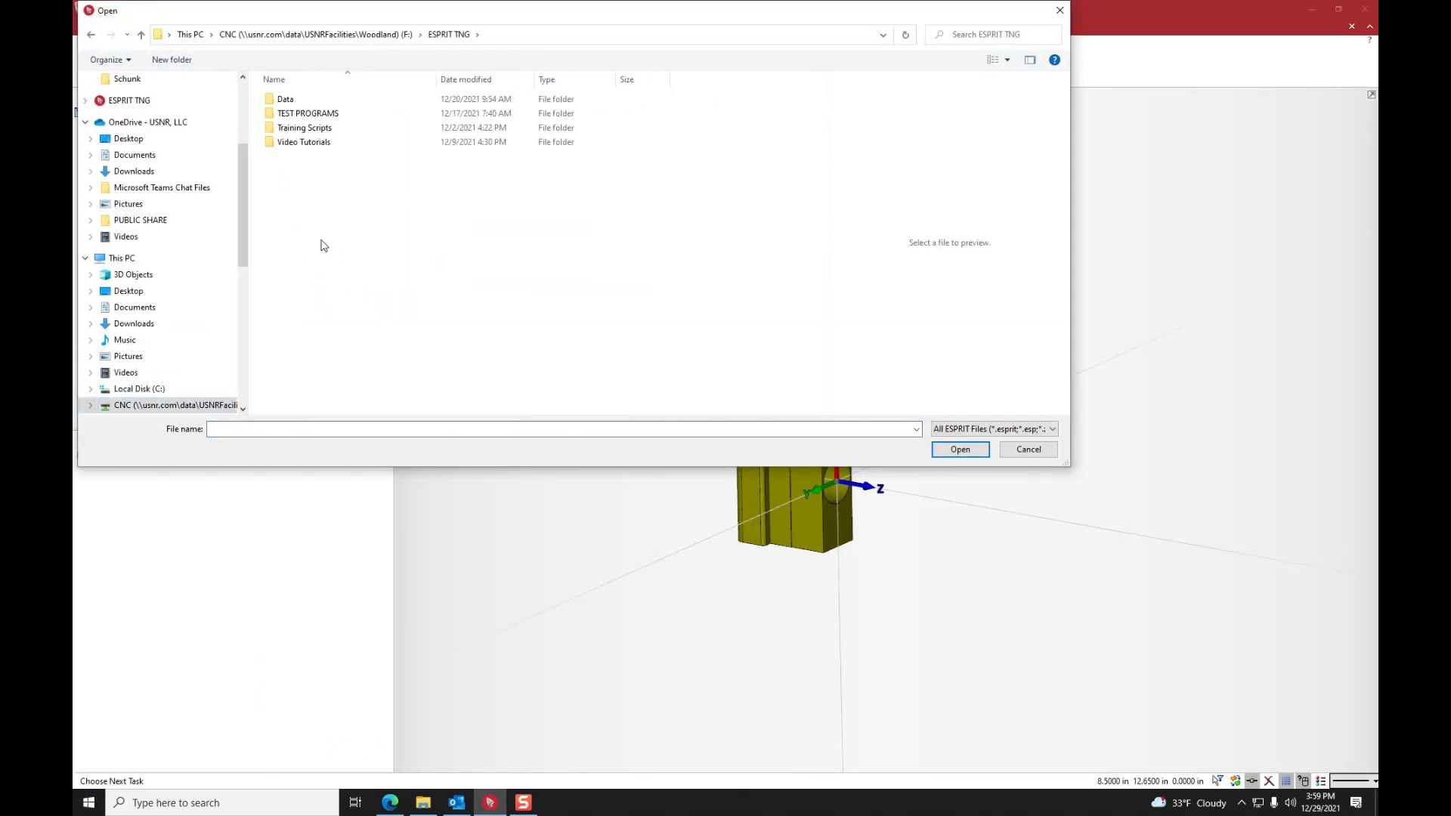
double_click(288, 101)
double_click(299, 114)
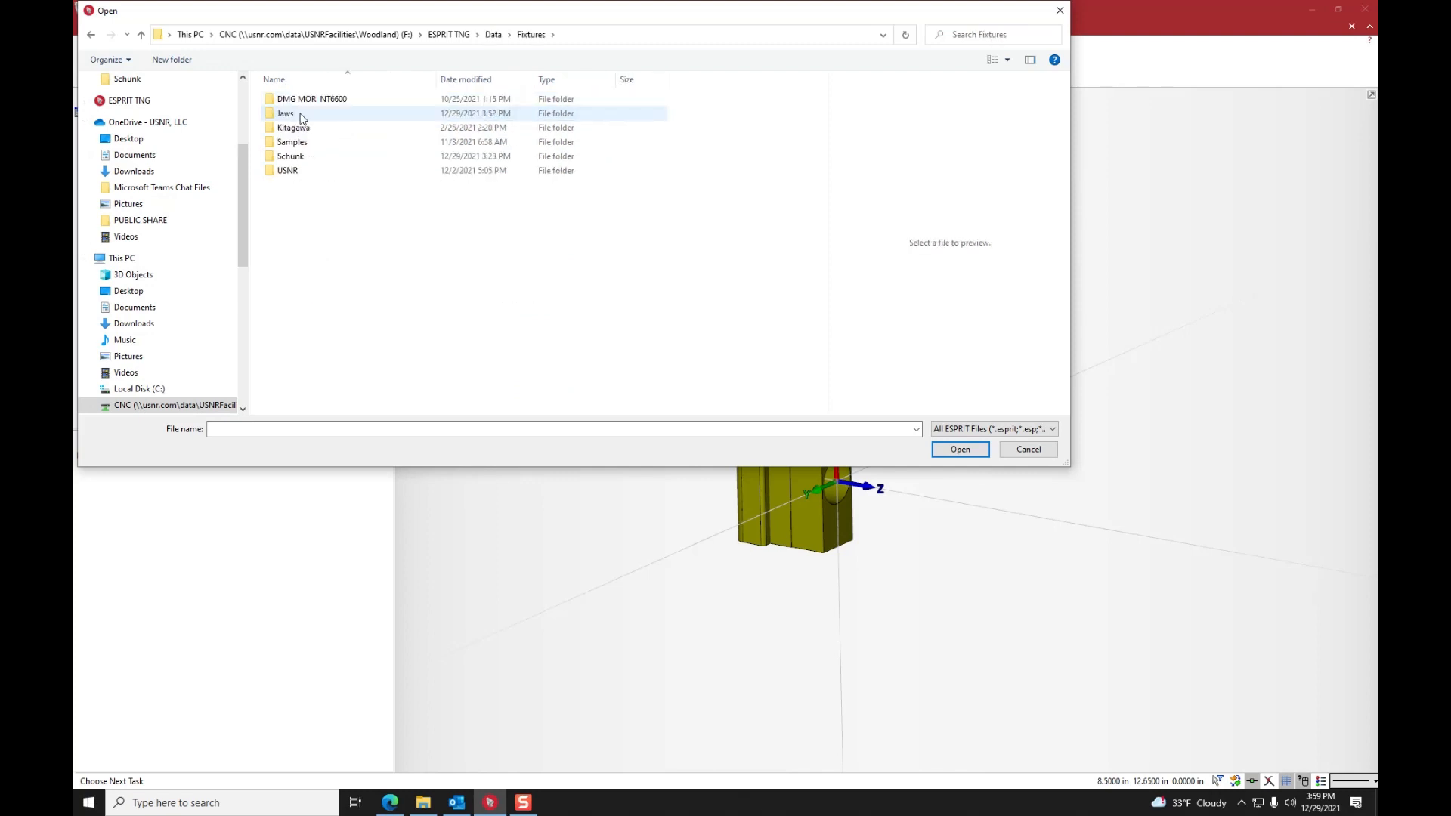
double_click(286, 114)
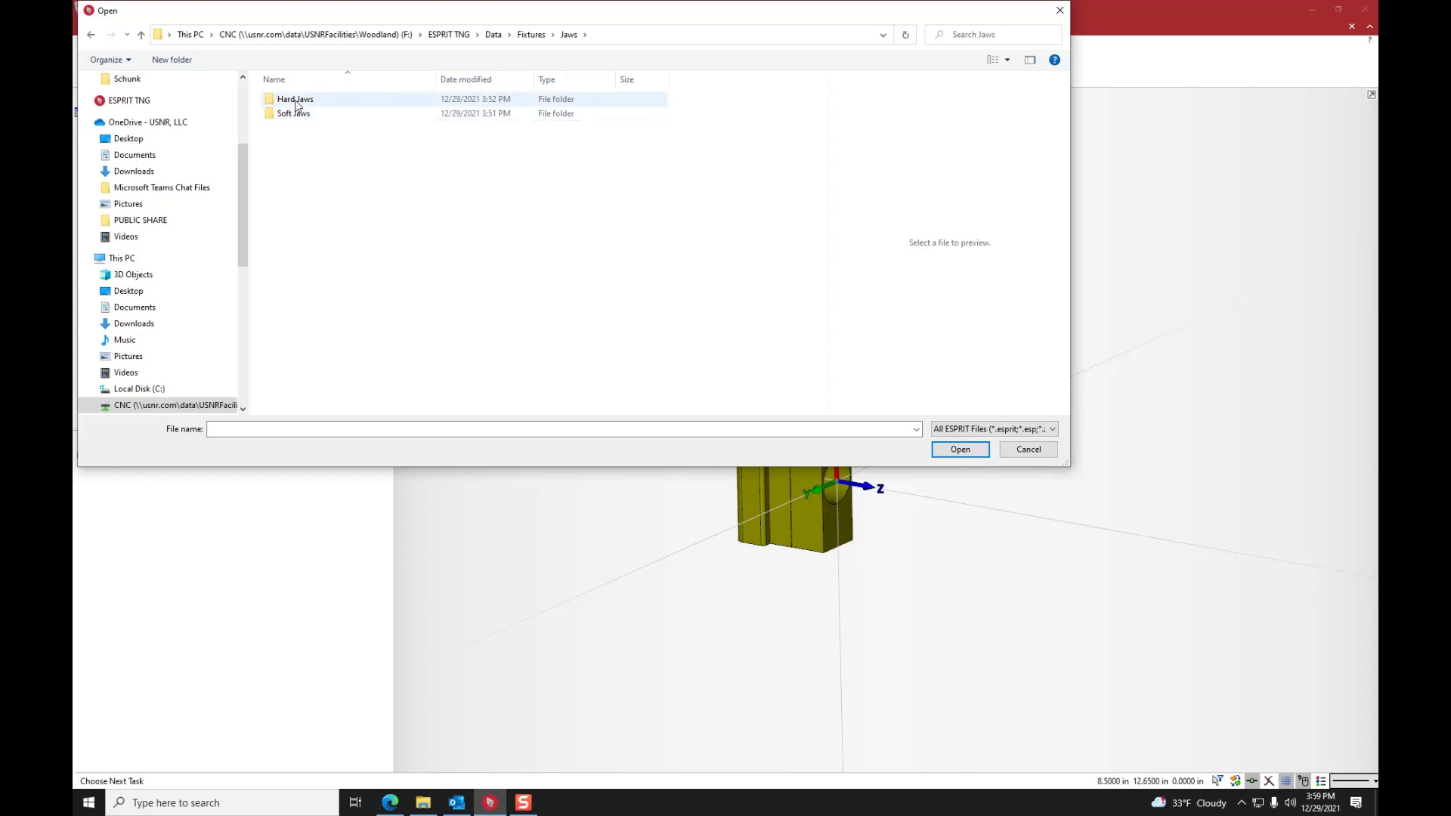
double_click(304, 102)
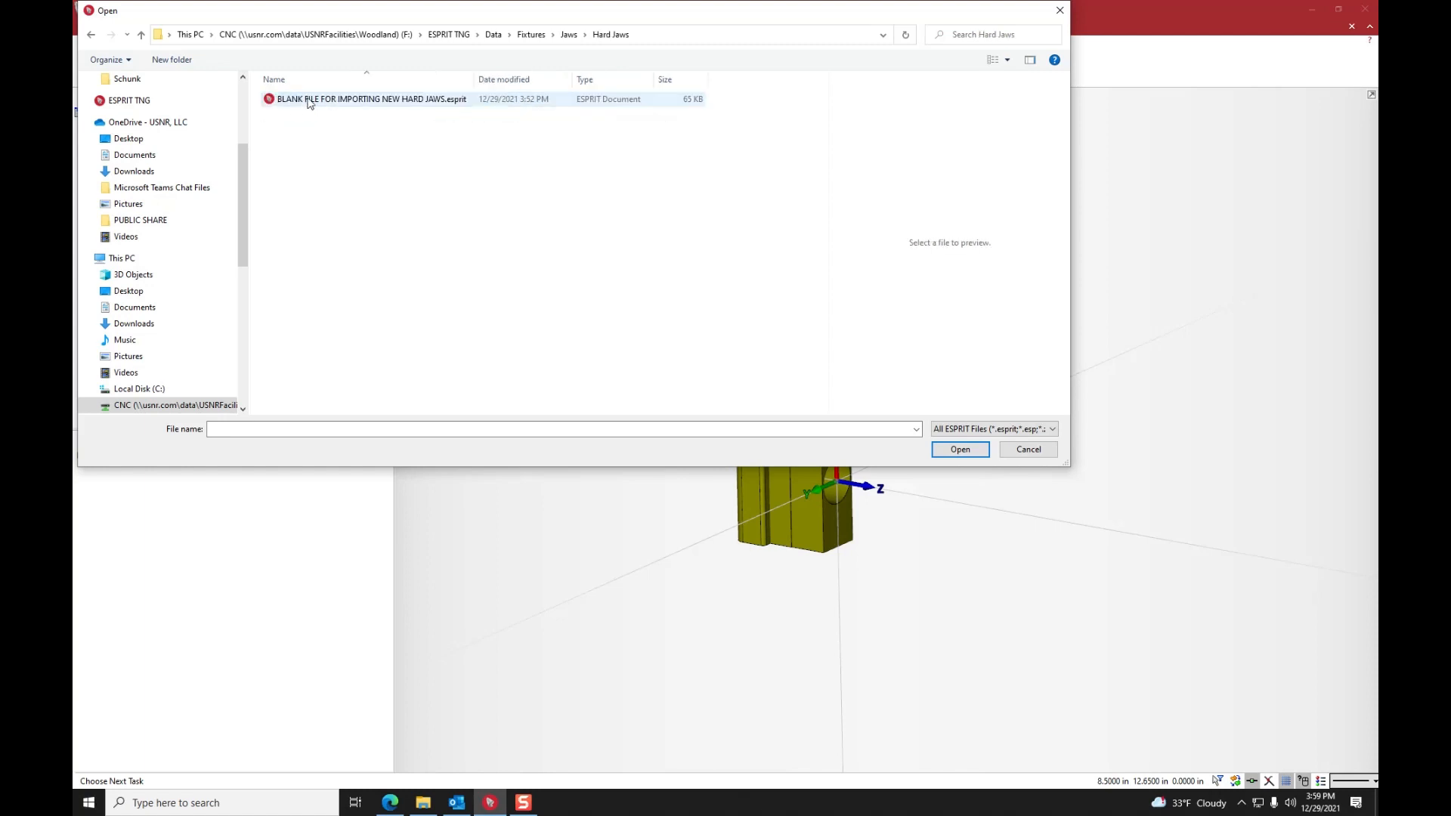
double_click(334, 101)
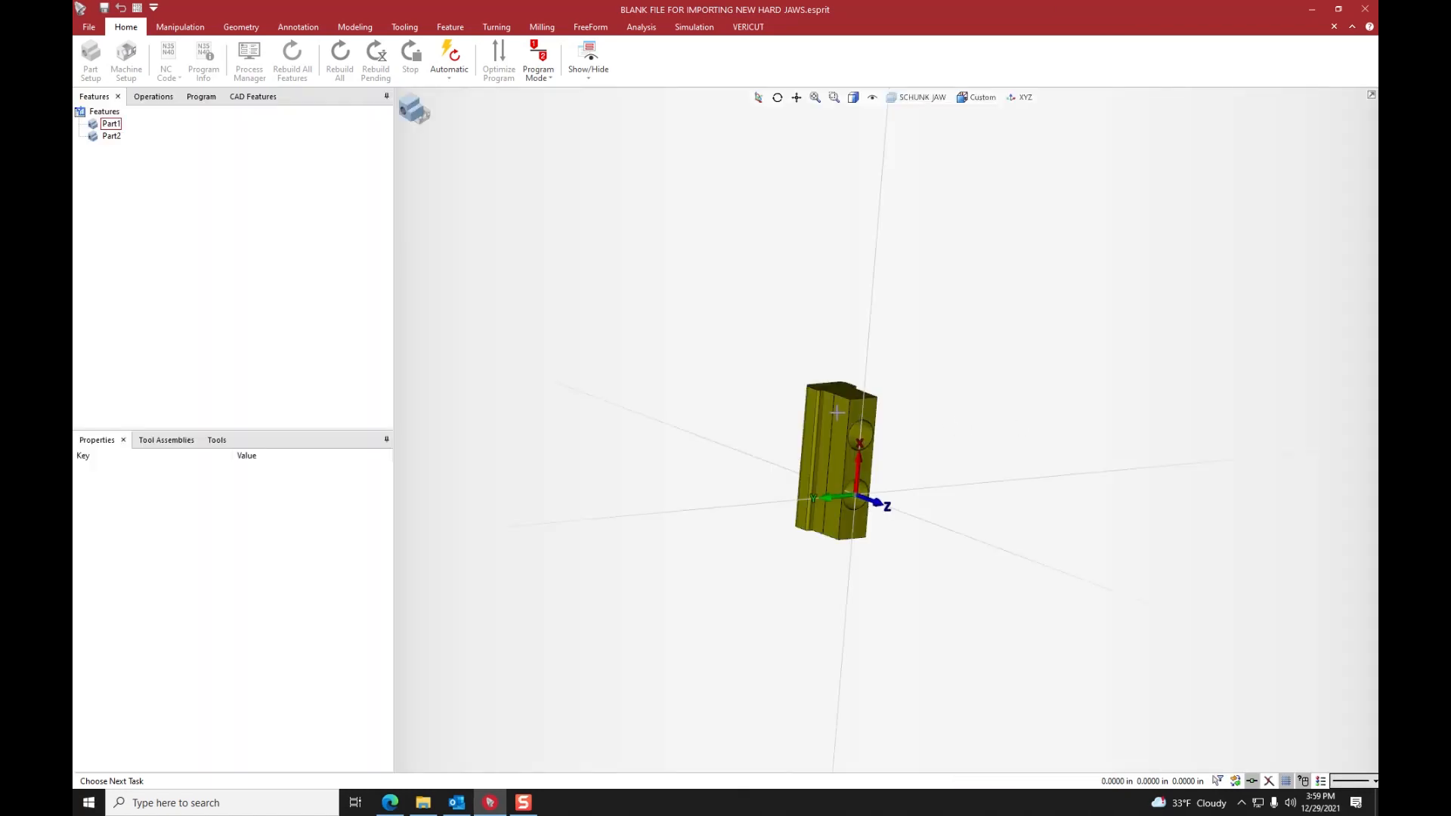
scroll(907, 426, "up", 4)
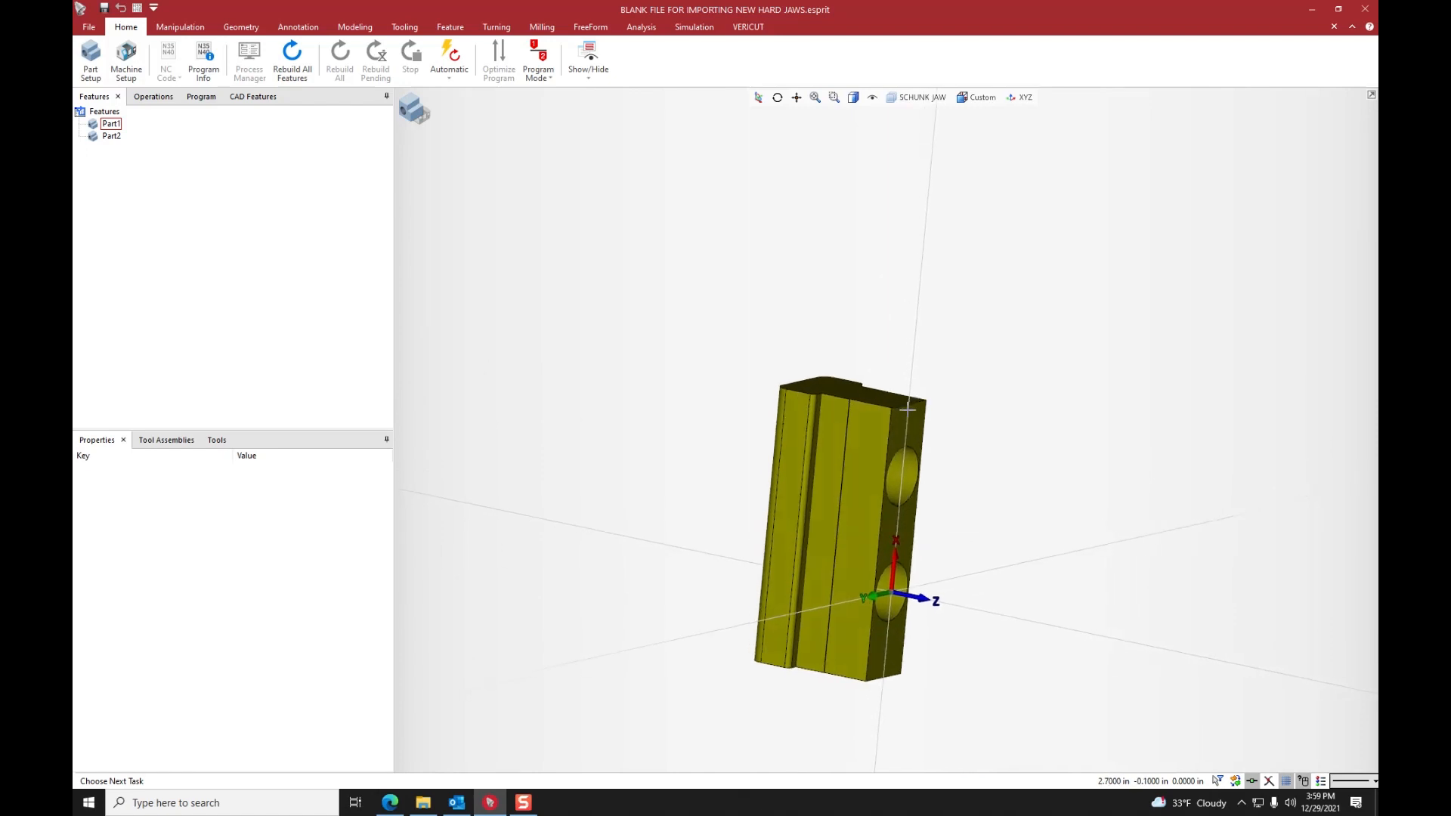
scroll(910, 409, "down", 2)
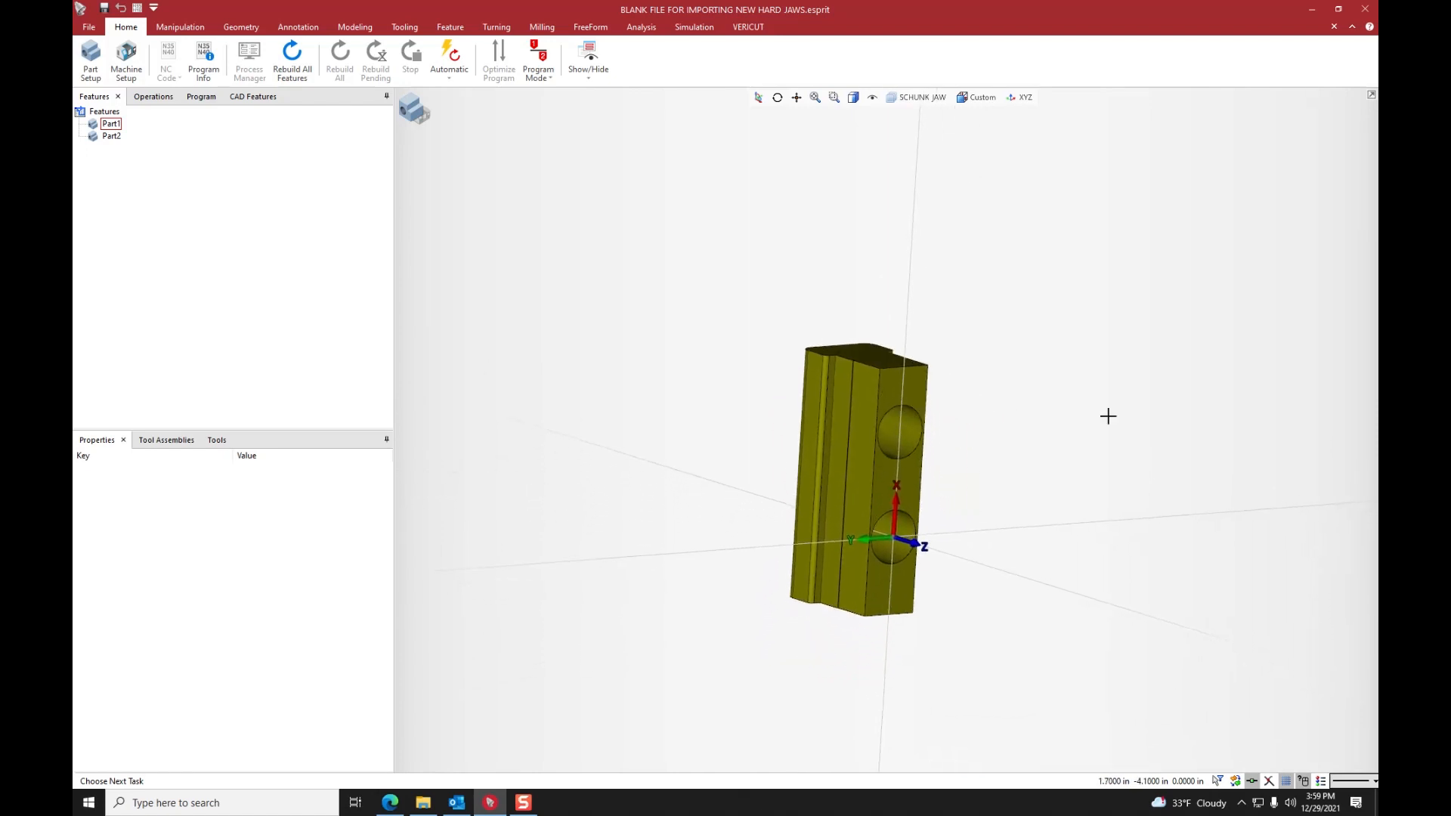
- Import SCHUNK-0138138 SZAJ 38-4.x_t from the Fixtures\Schunk folder as a new part, without running CAD diagnostics
left_click(89, 28)
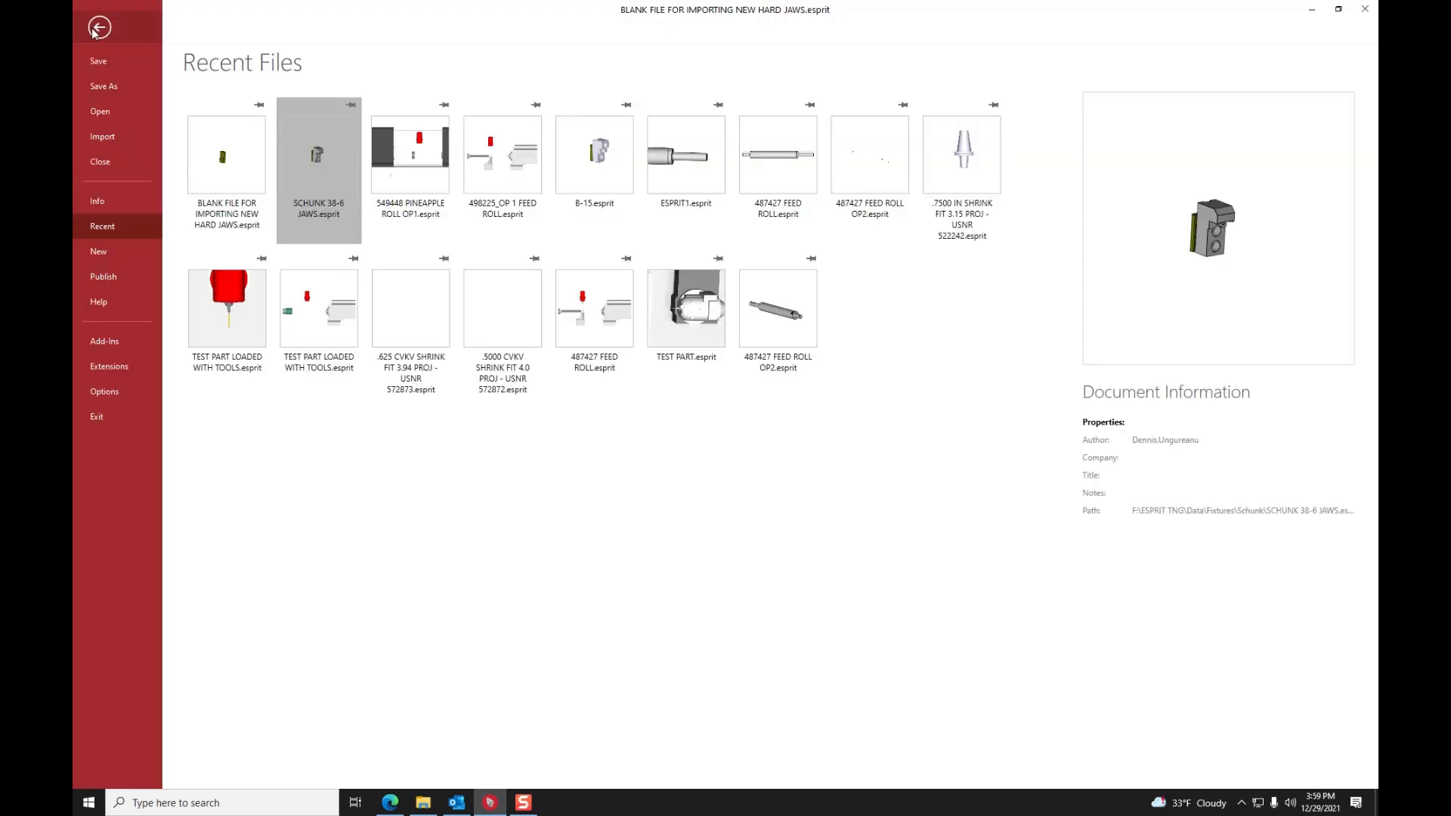
left_click(104, 136)
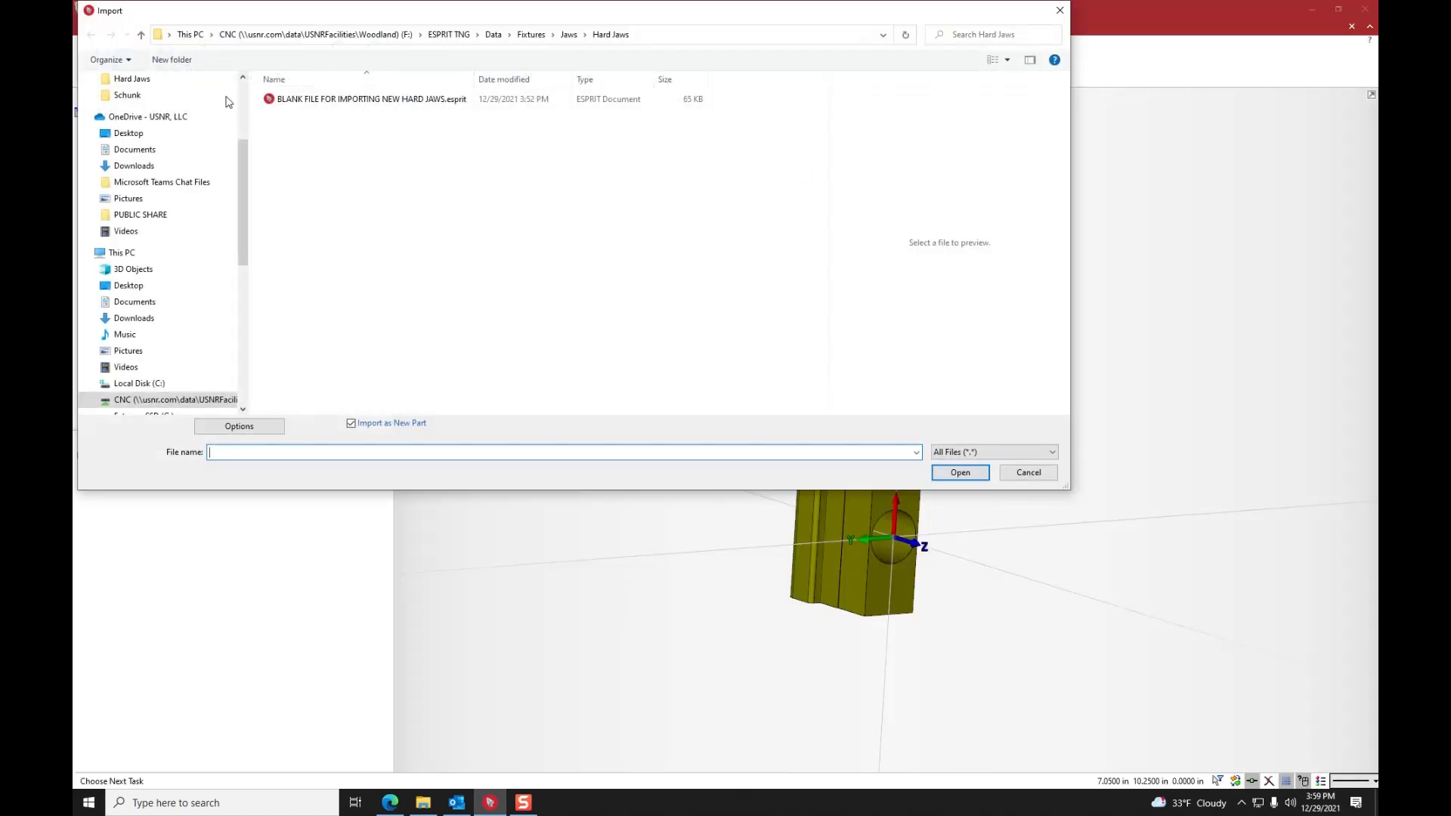
left_click(142, 34)
left_click(143, 34)
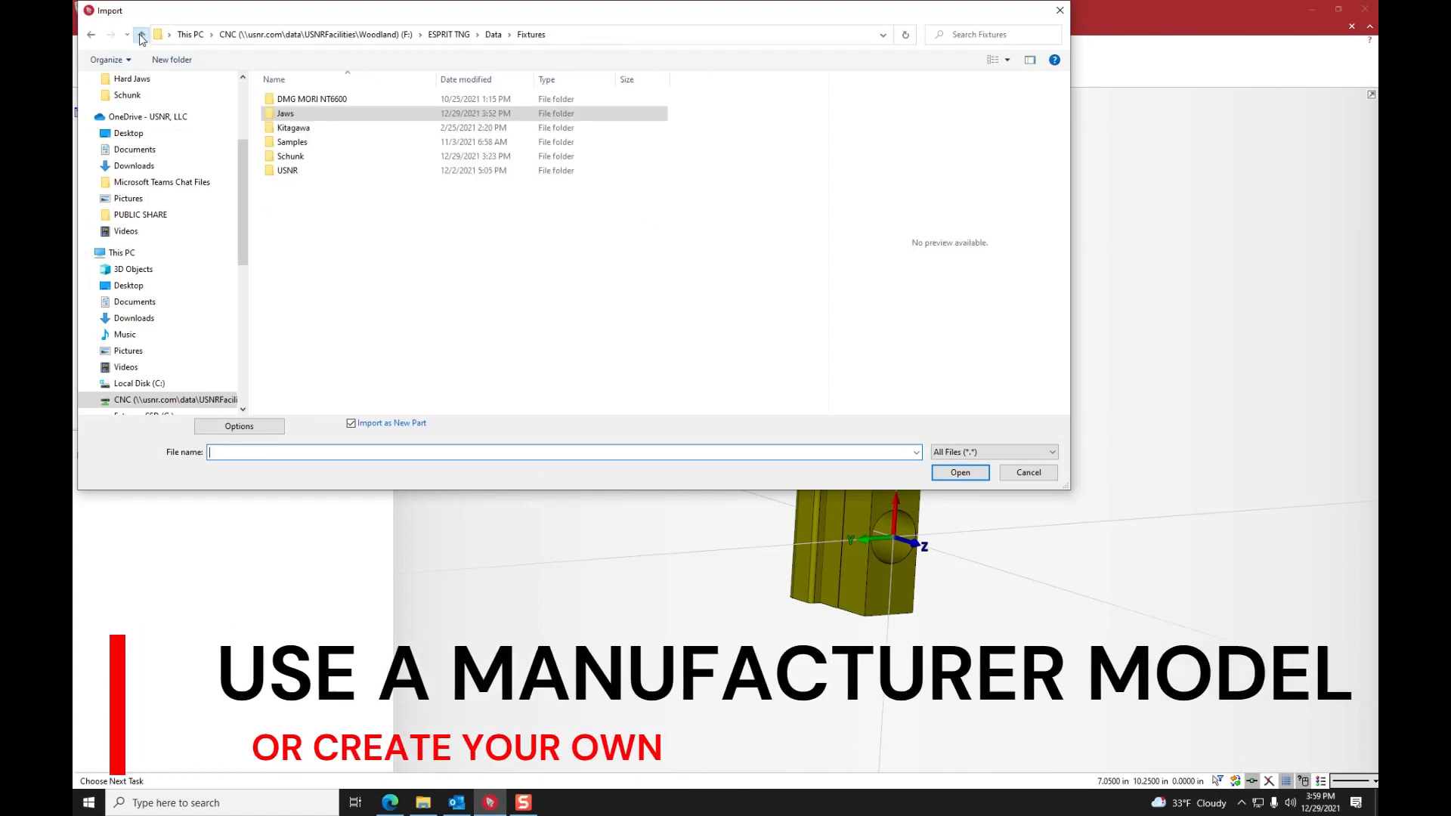
left_click(141, 36)
double_click(296, 114)
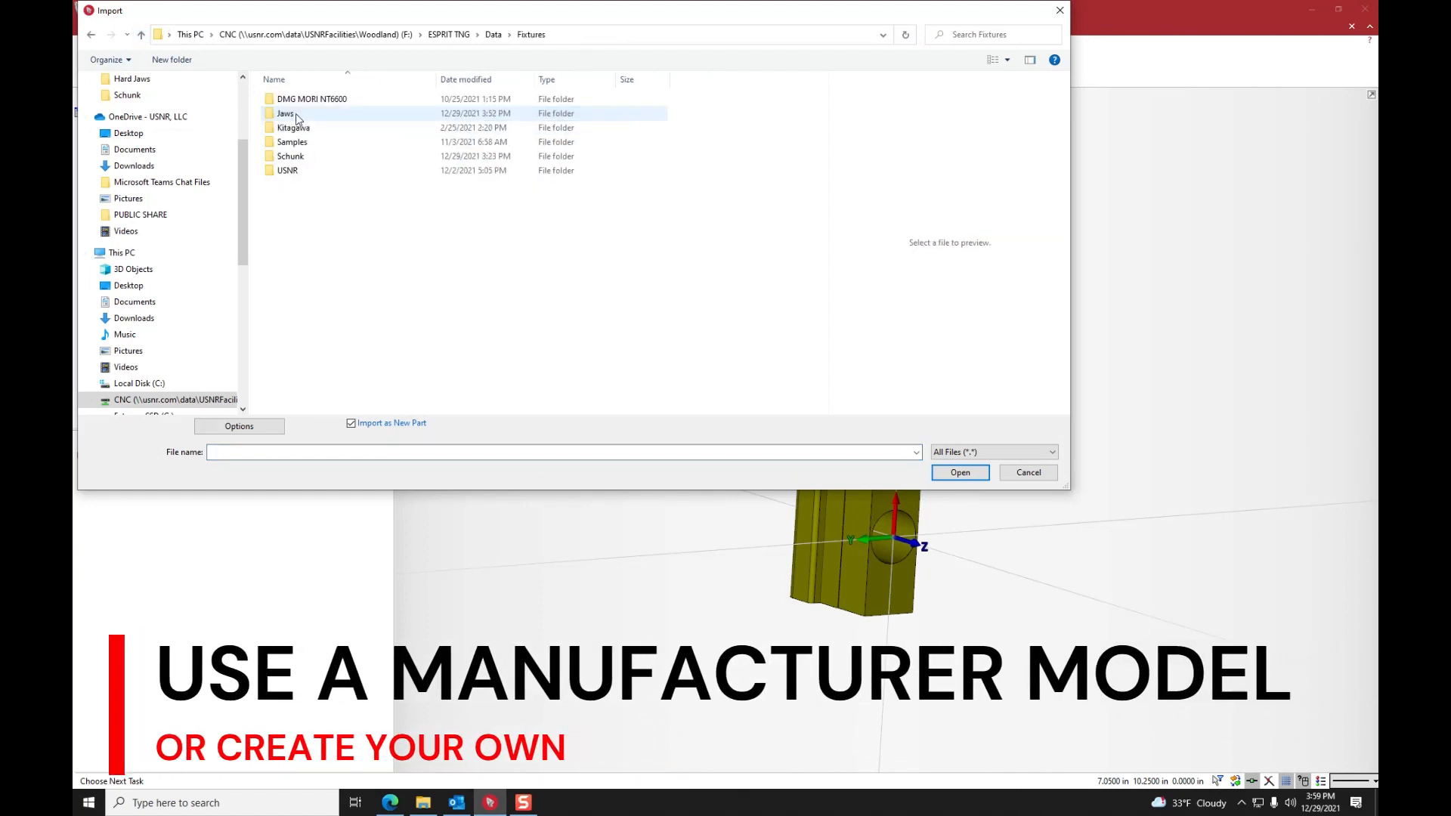
double_click(310, 156)
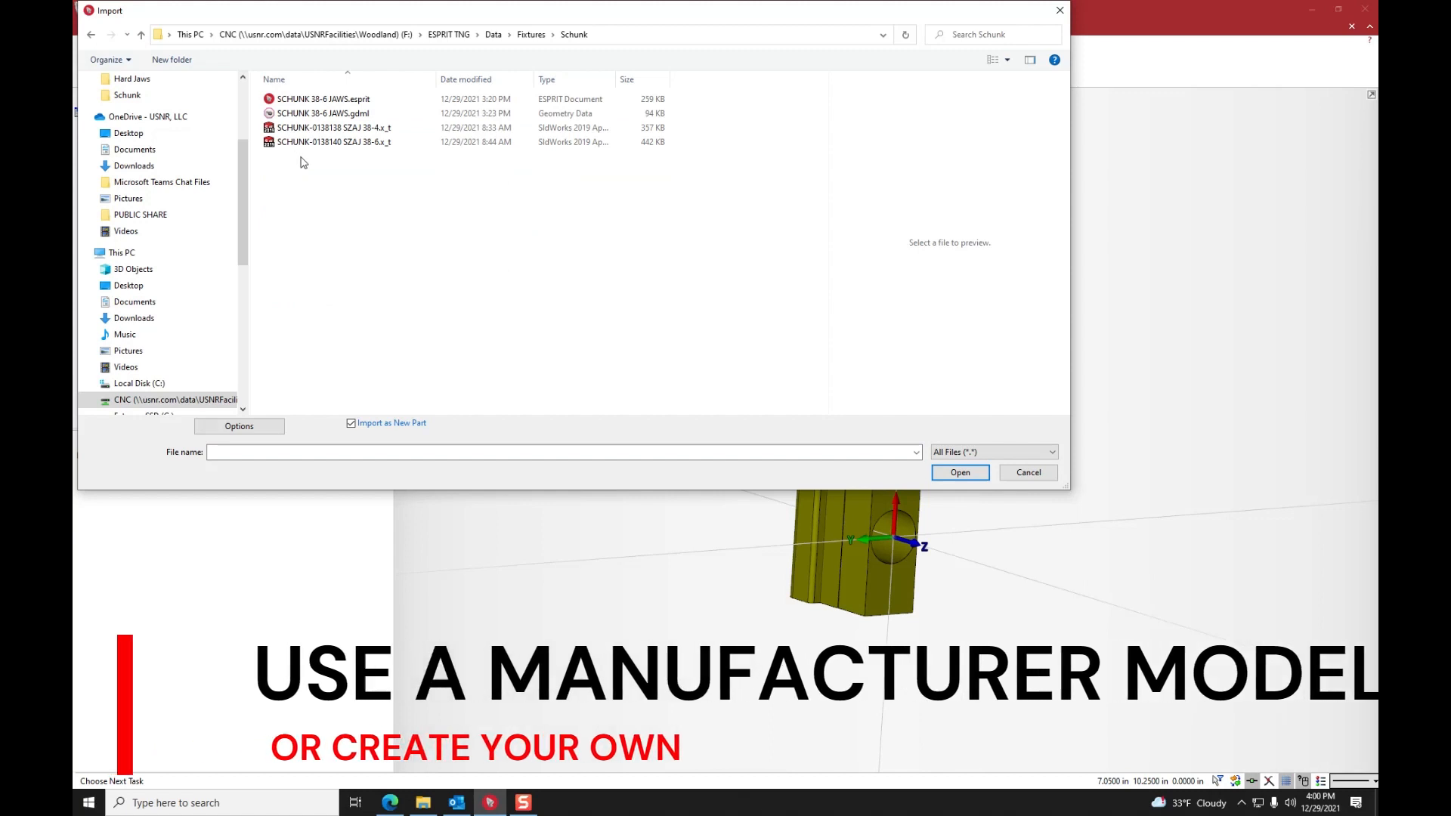
left_click(358, 129)
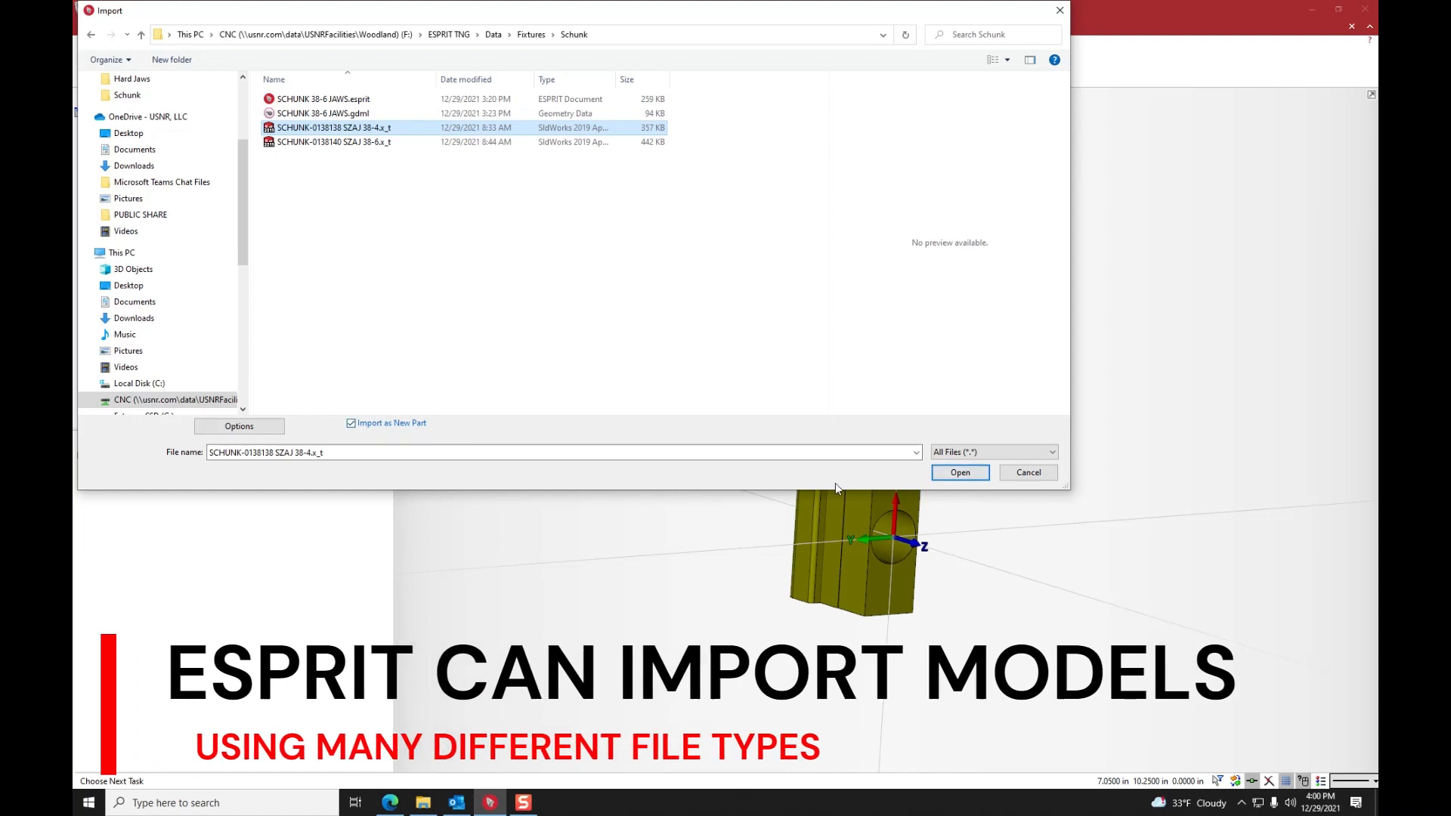
left_click(960, 472)
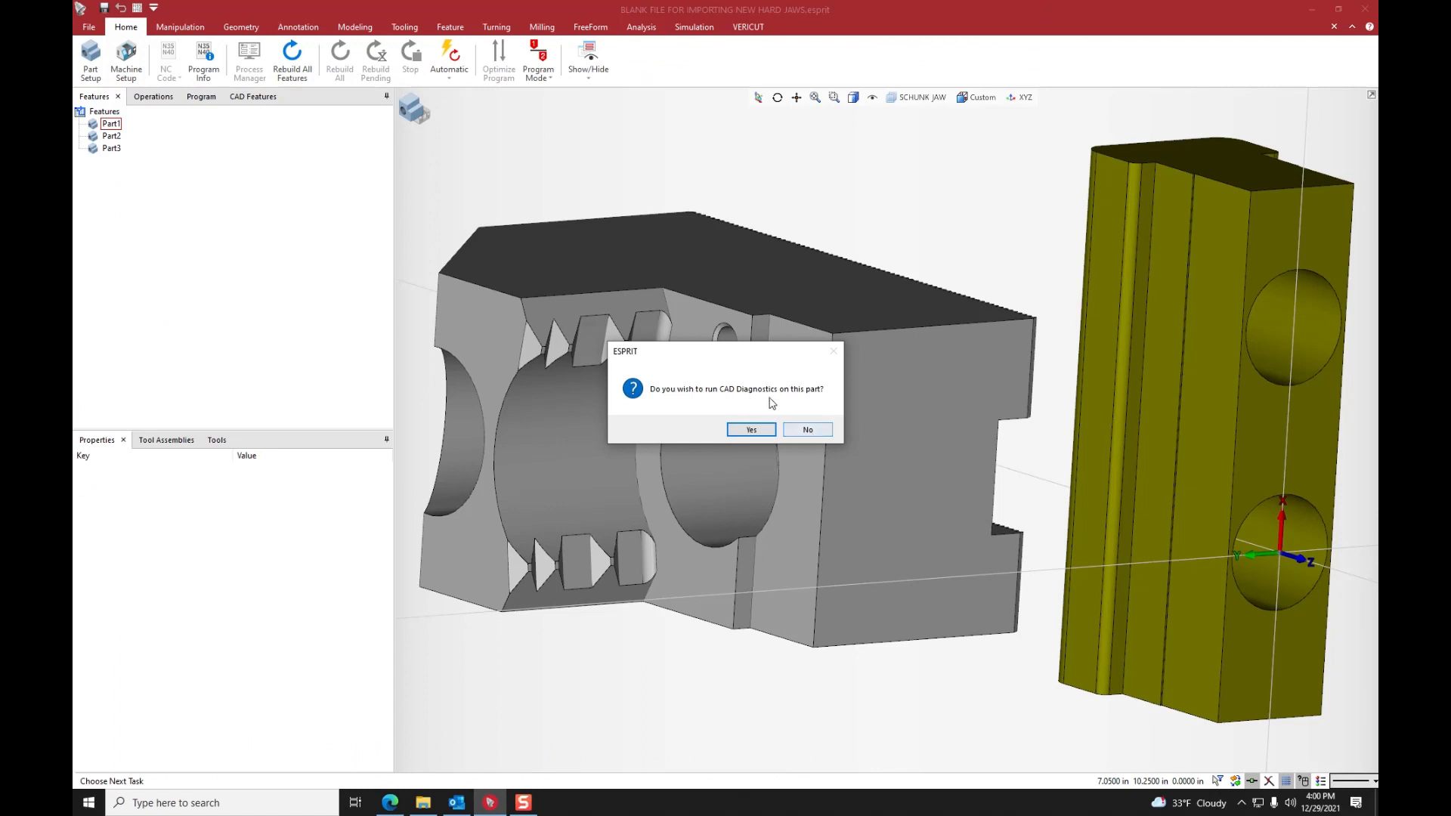
left_click(807, 429)
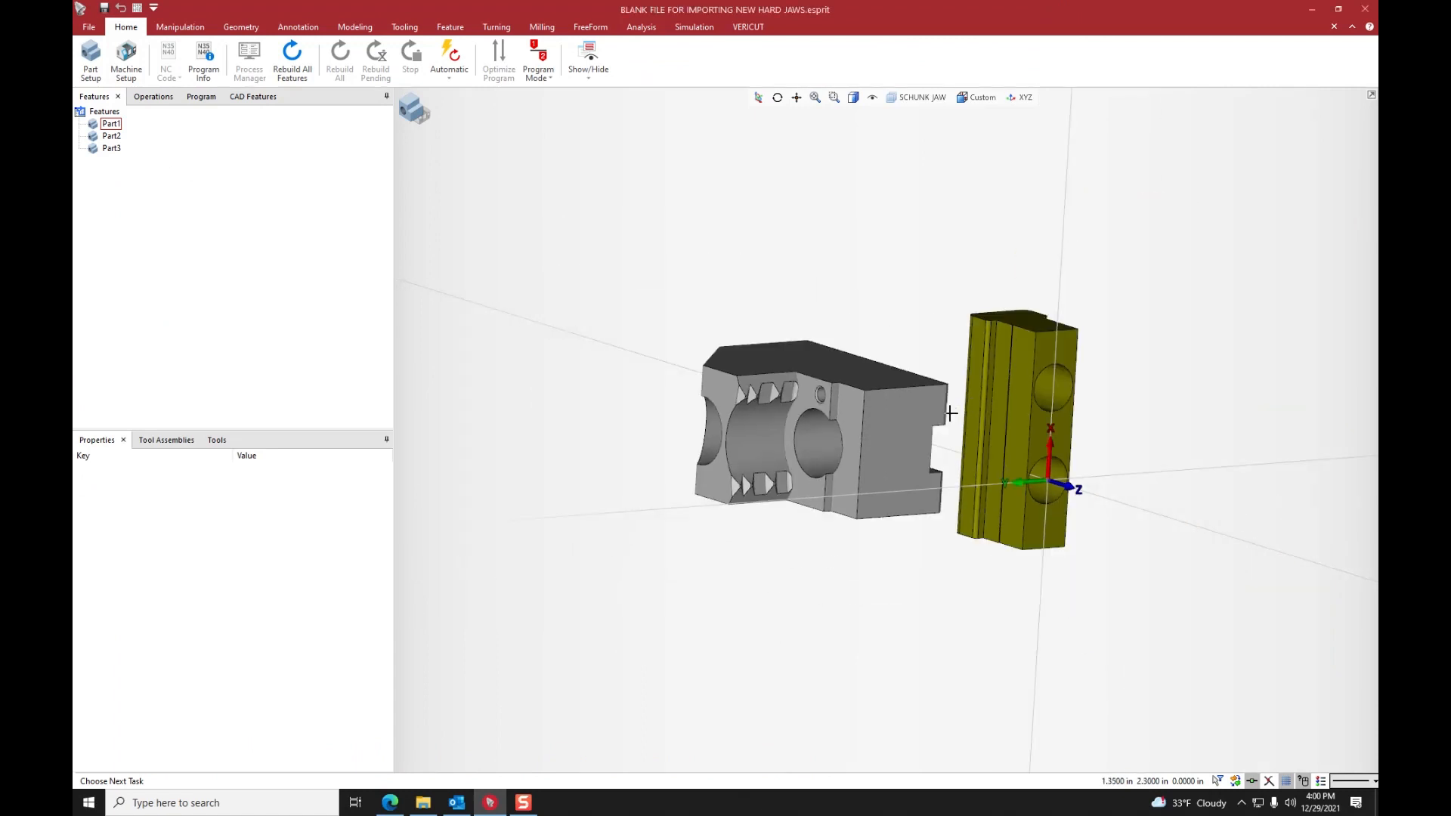
- Start the Rotate command on the imported grey jaw solid and set the total angle to 90 degrees
middle_click_drag(951, 414, 692, 376)
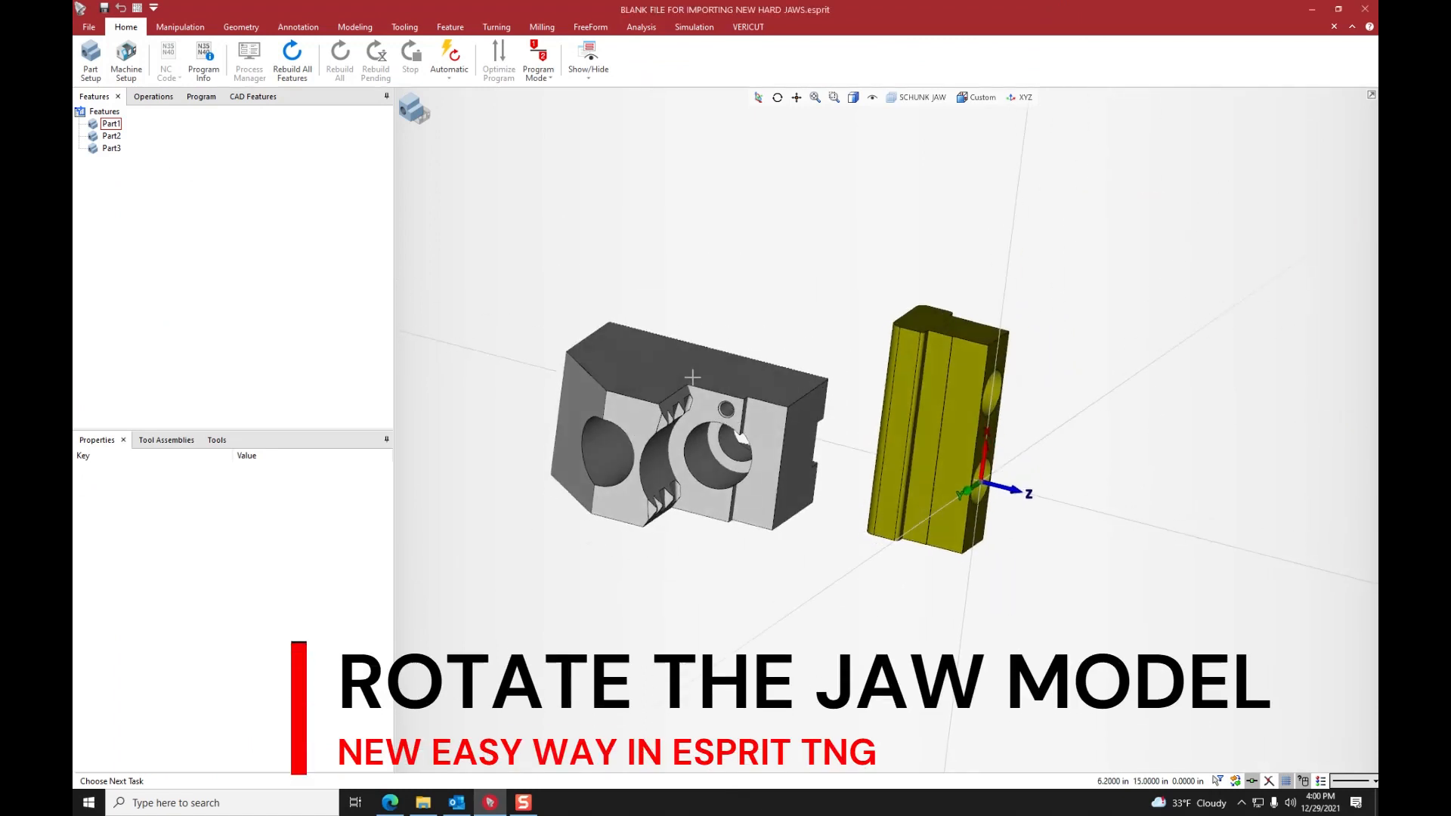
left_click(194, 30)
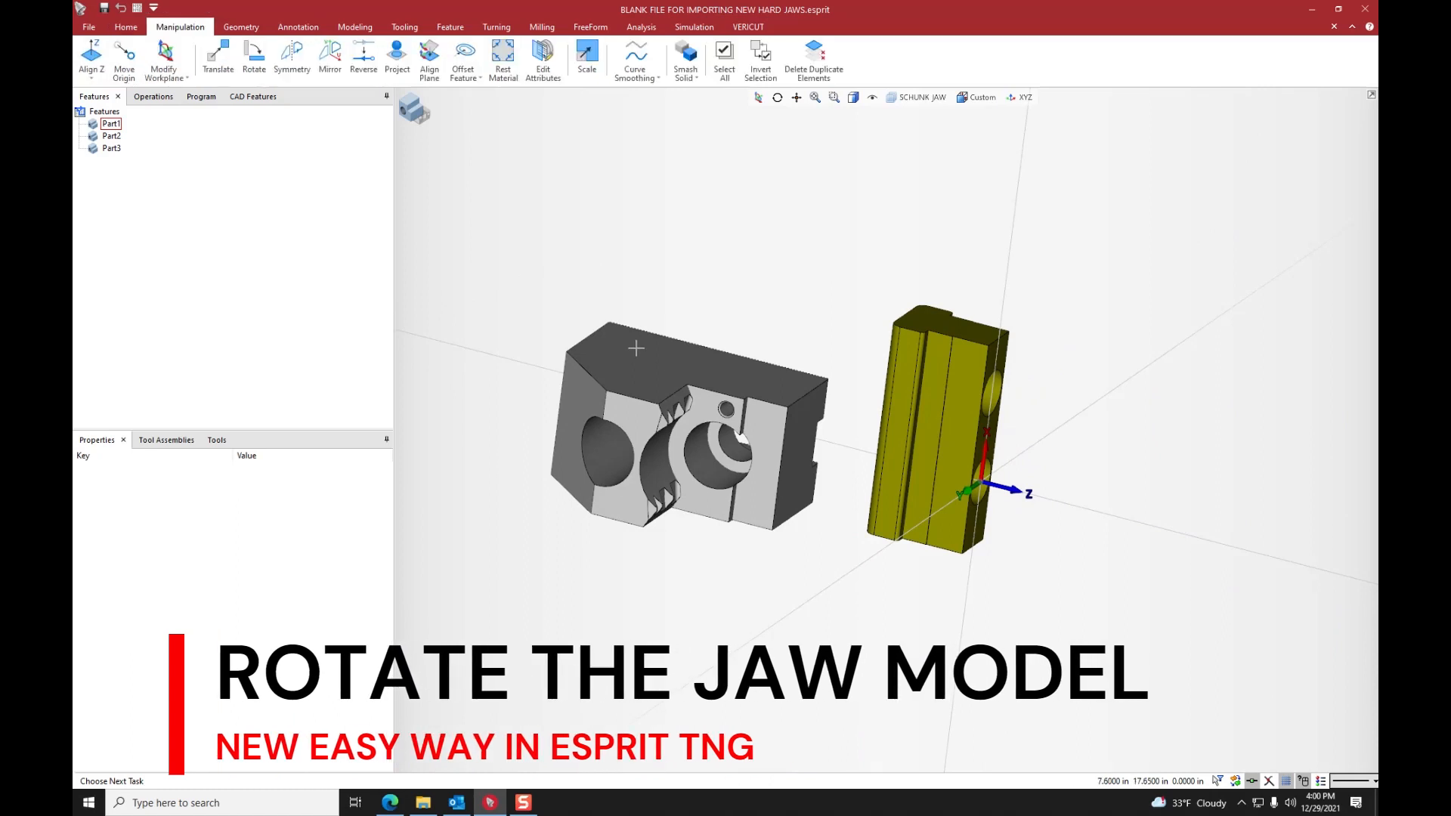
left_click_drag(476, 261, 698, 552)
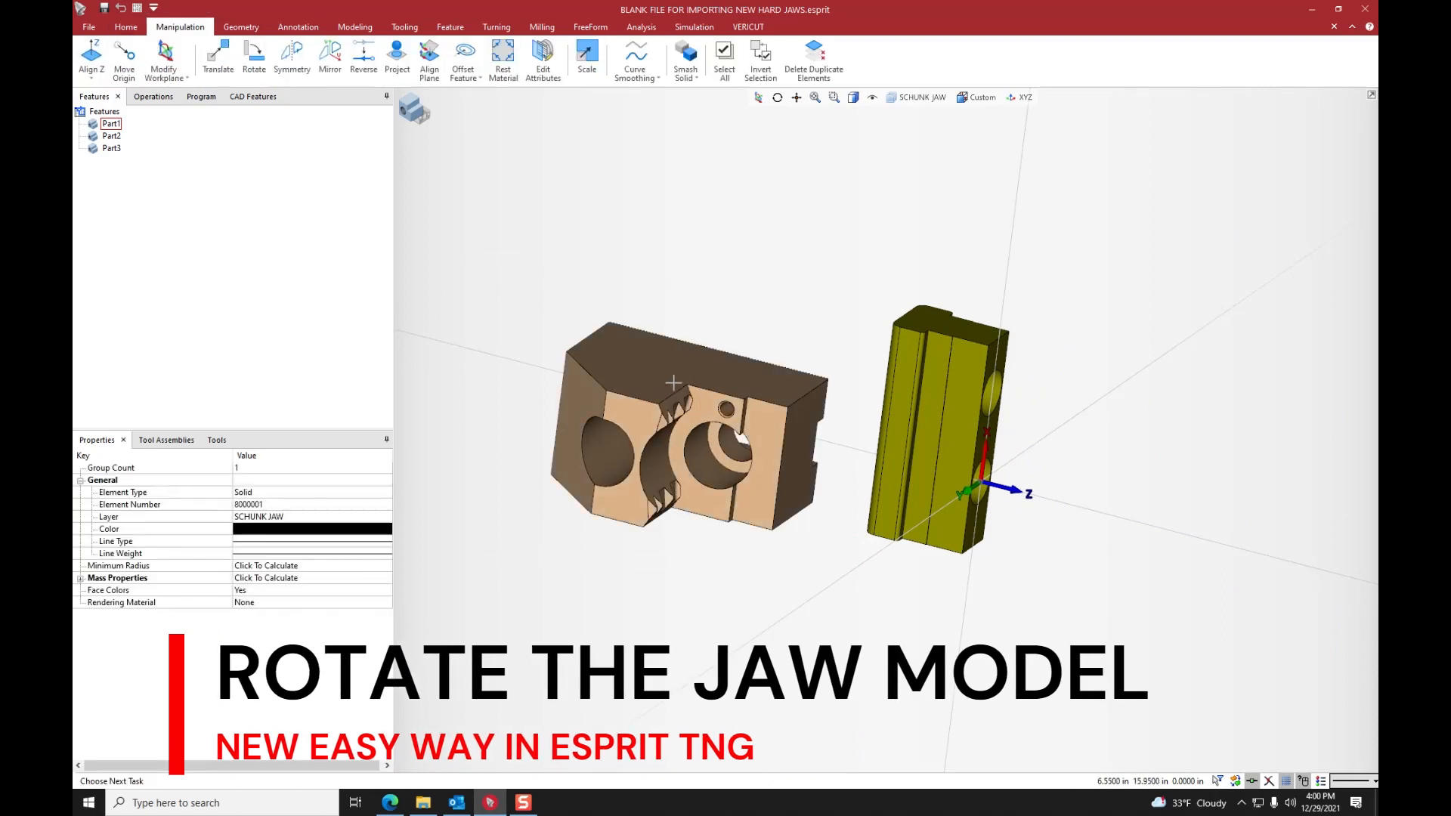
left_click(254, 61)
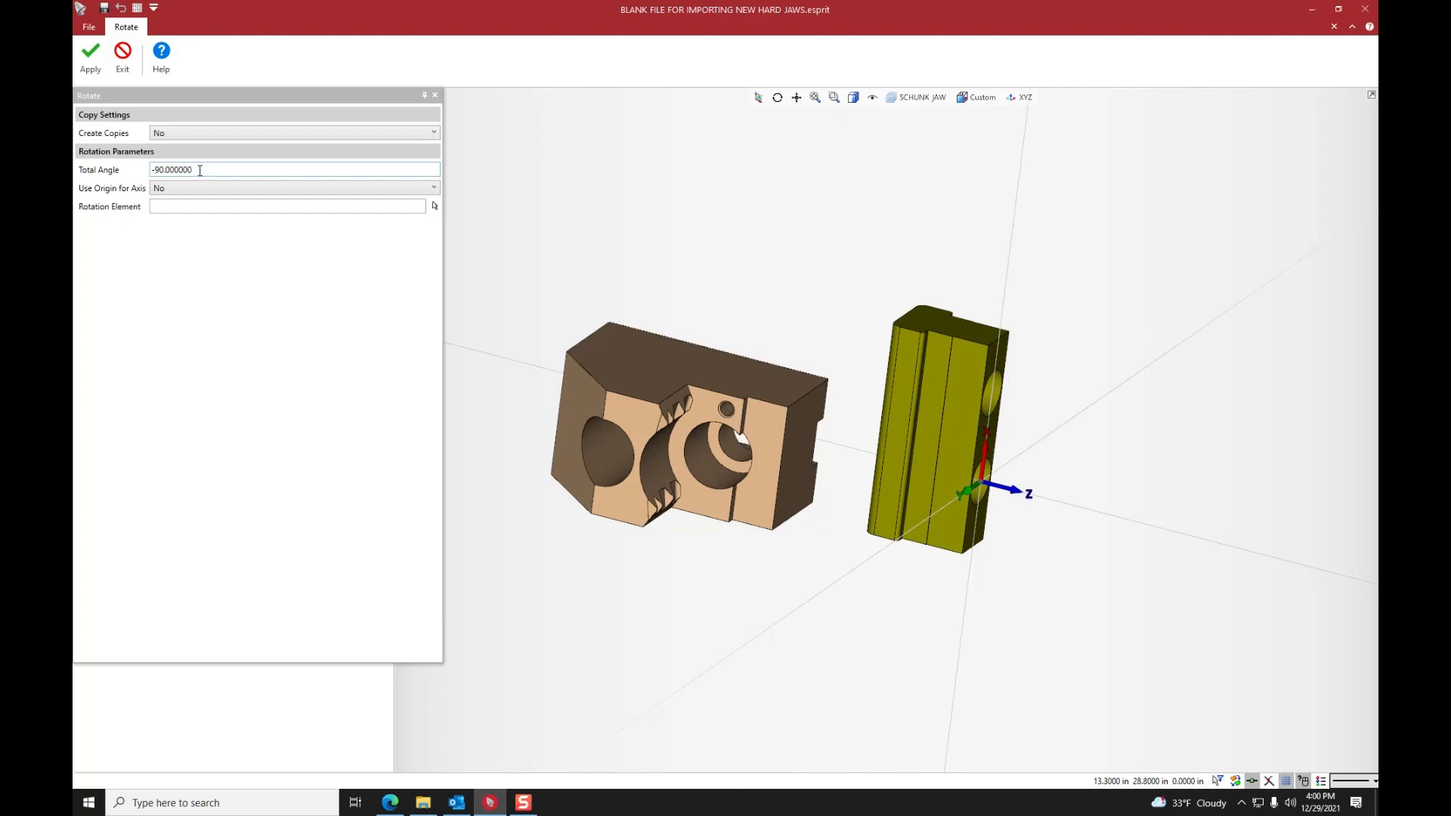
left_click(140, 174)
type("90")
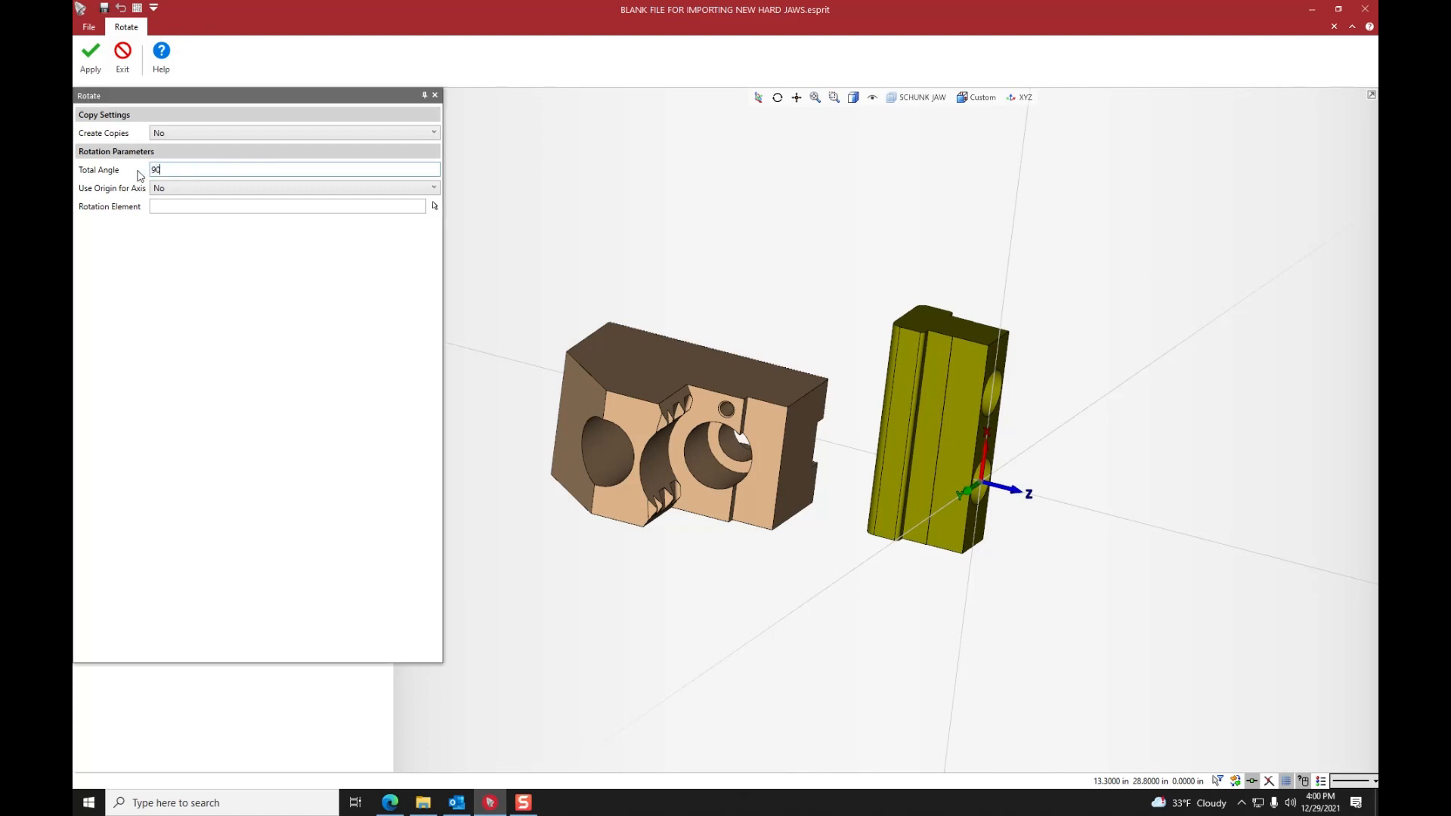
left_click(182, 189)
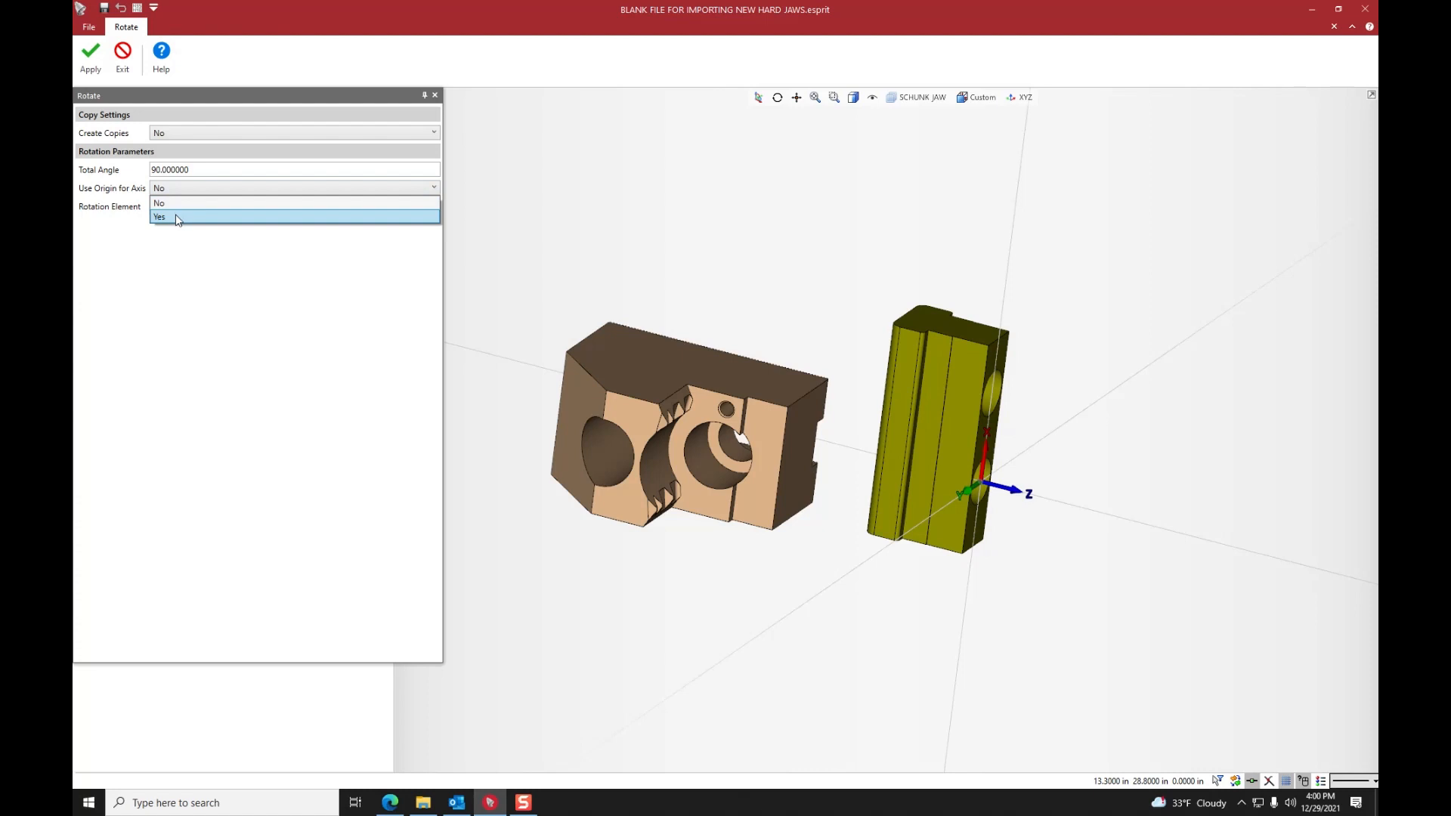
left_click(175, 217)
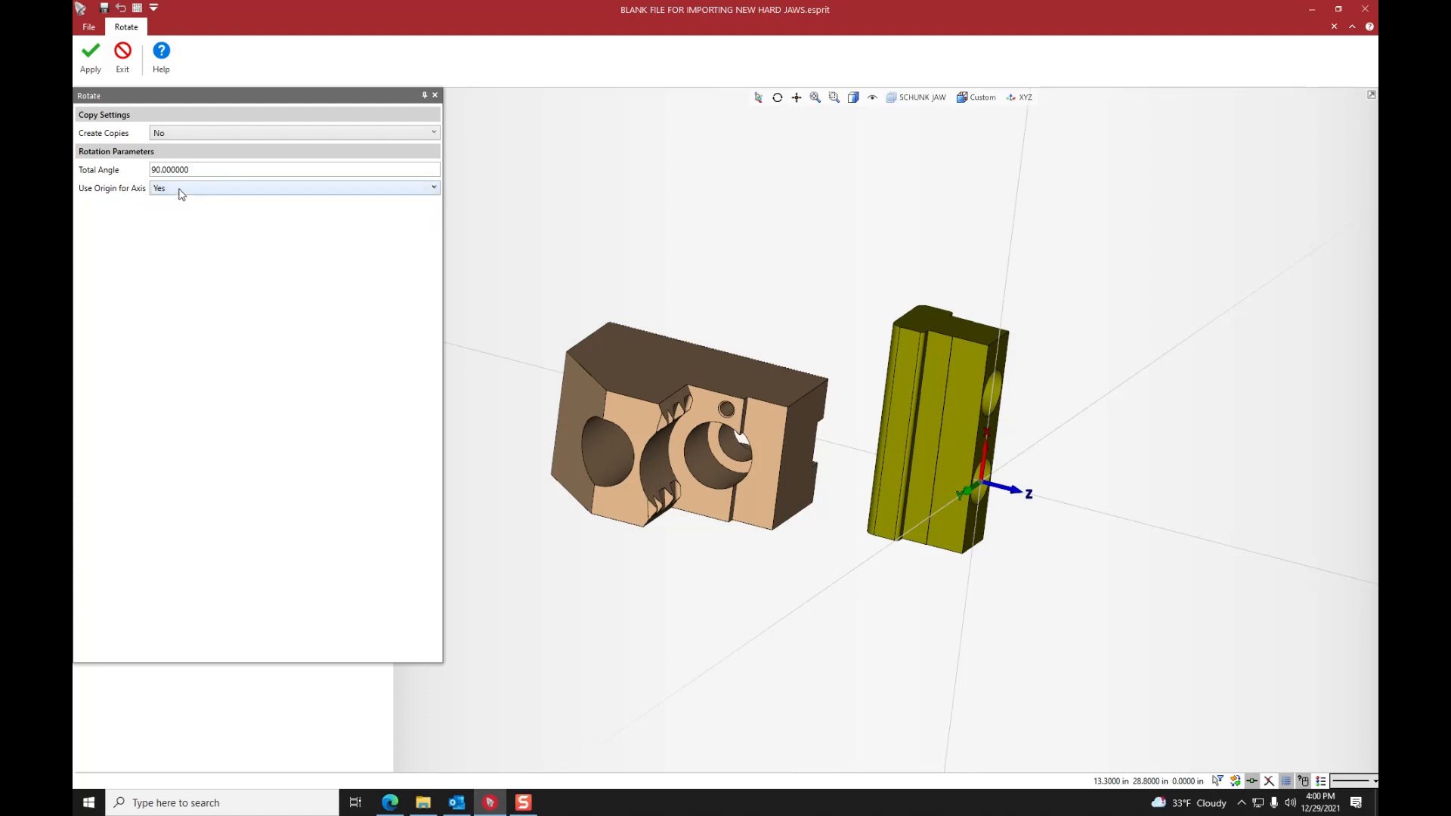
left_click(1025, 98)
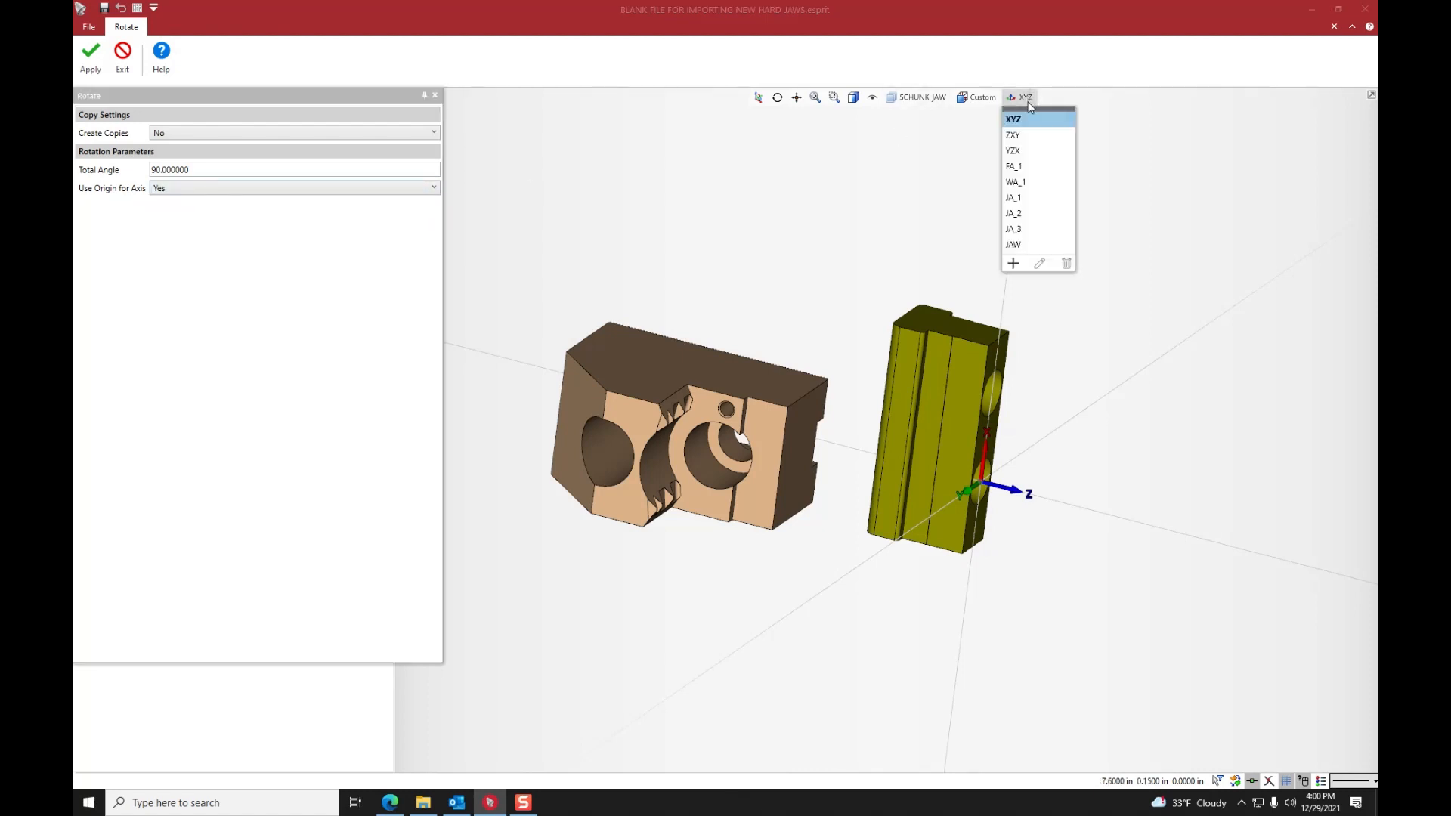
left_click(1024, 99)
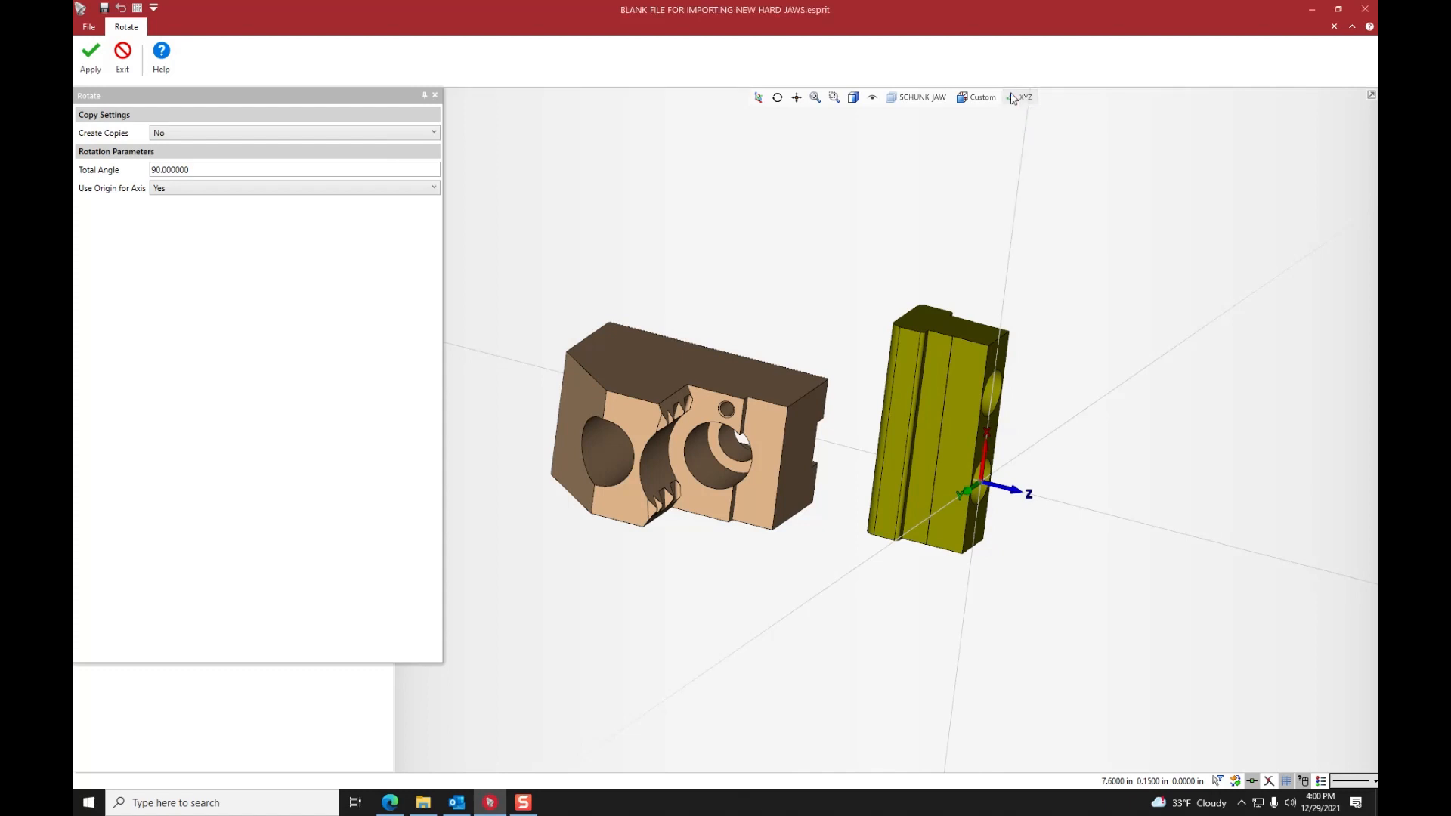
left_click(161, 188)
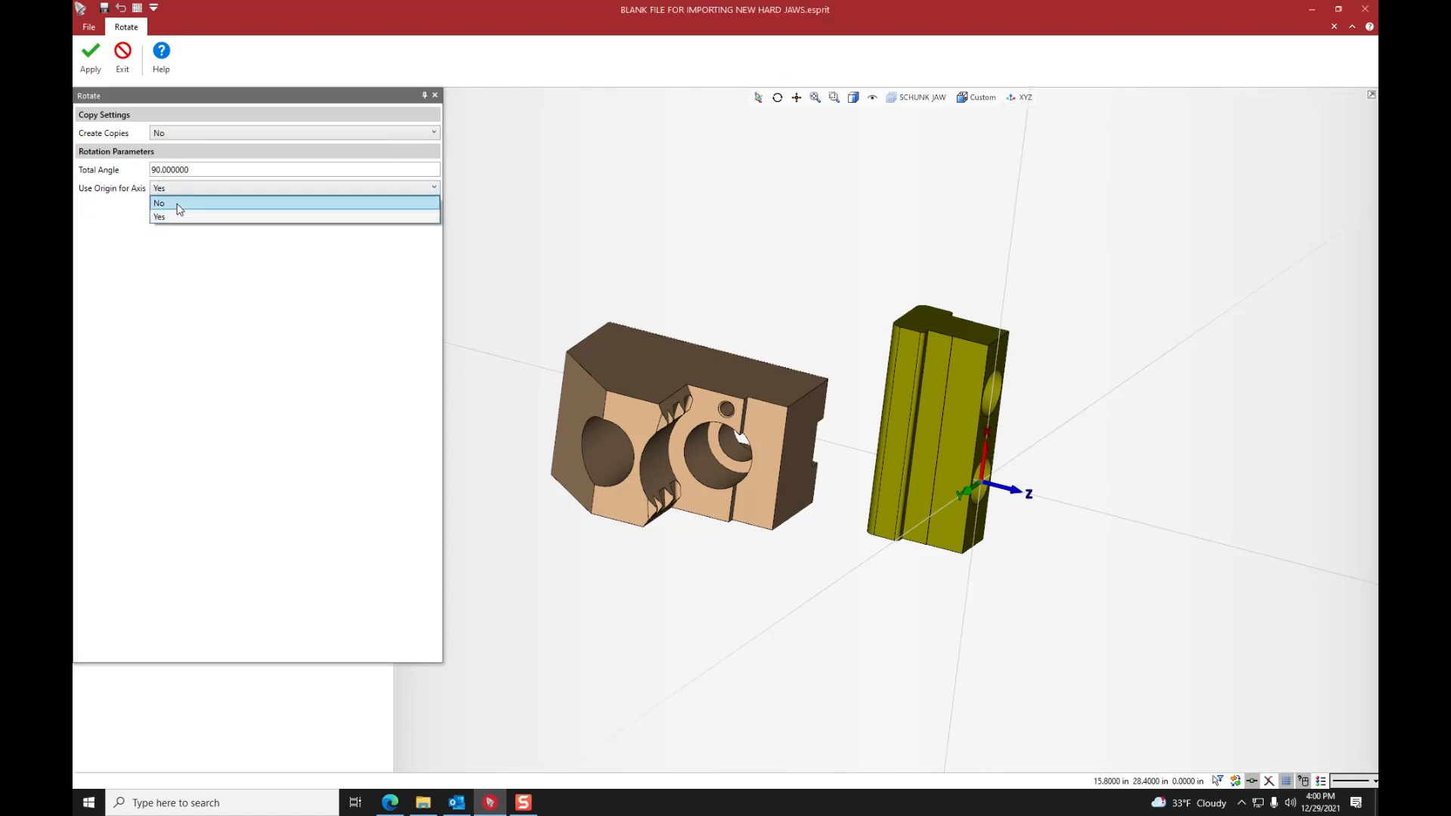
left_click(179, 202)
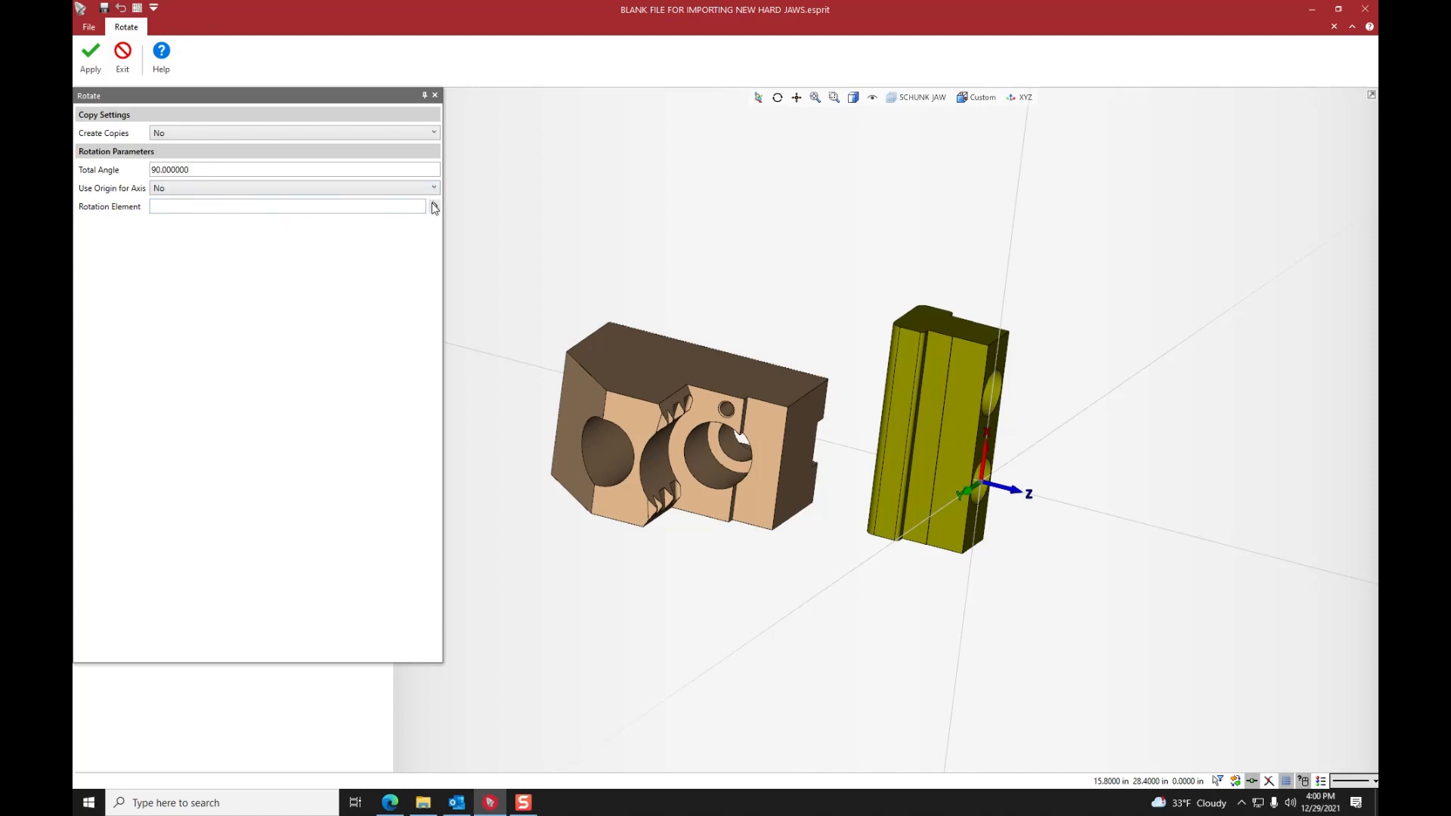
- Choose the Z-axis as the rotation element and apply the 90-degree rotation to the imported jaw three times
left_click(434, 207)
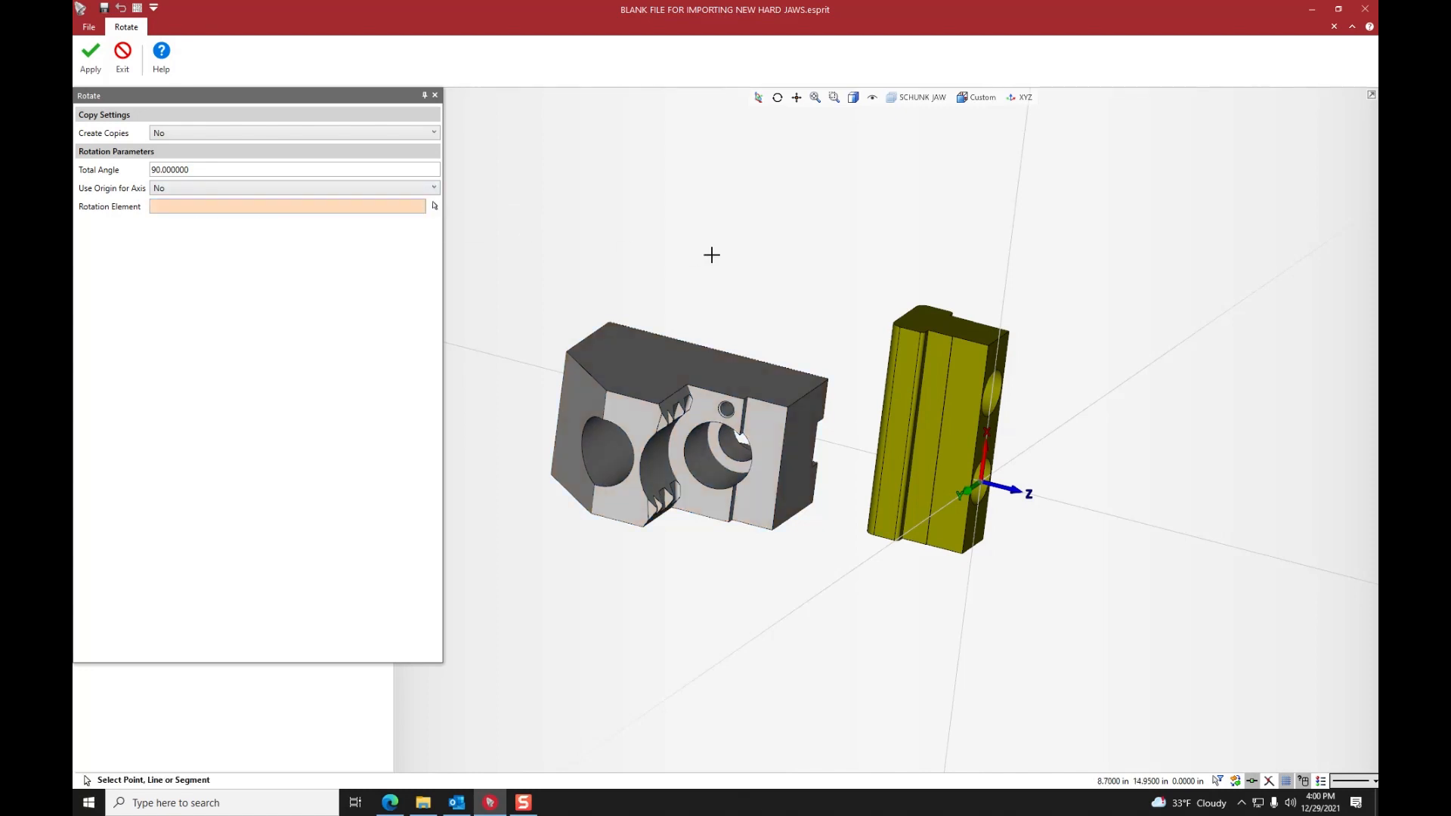
left_click(521, 364)
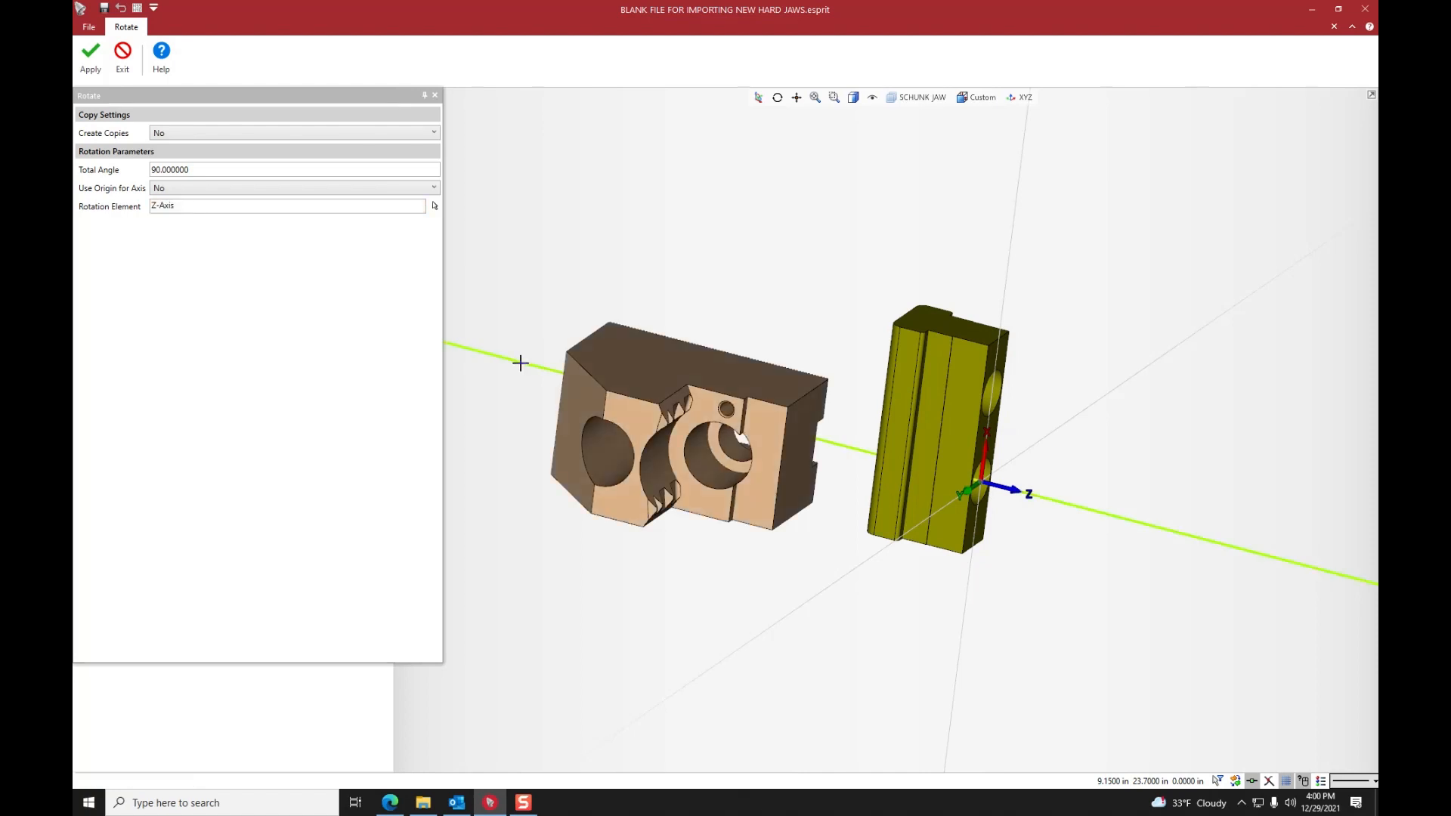
left_click(90, 60)
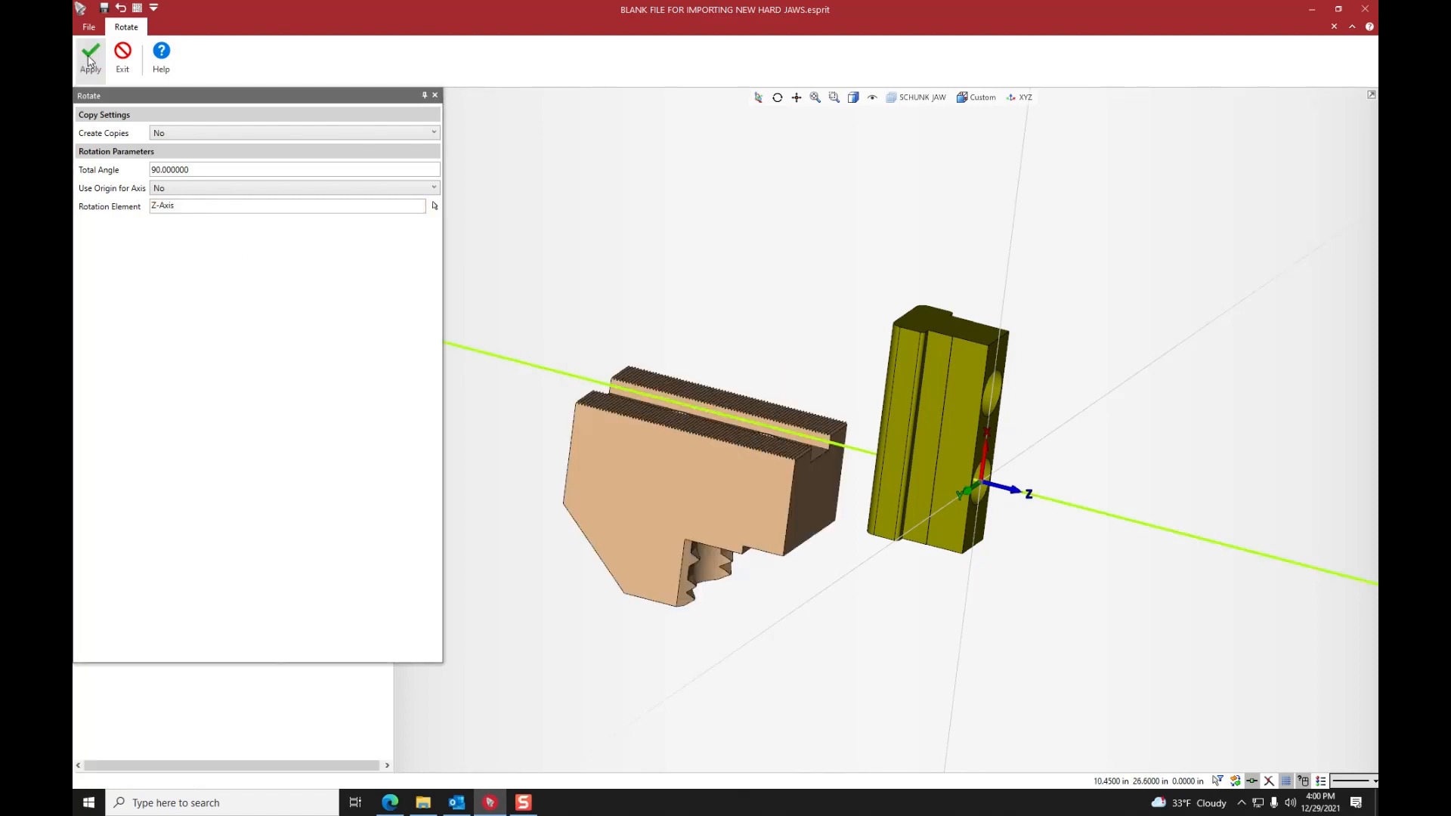
left_click(93, 73)
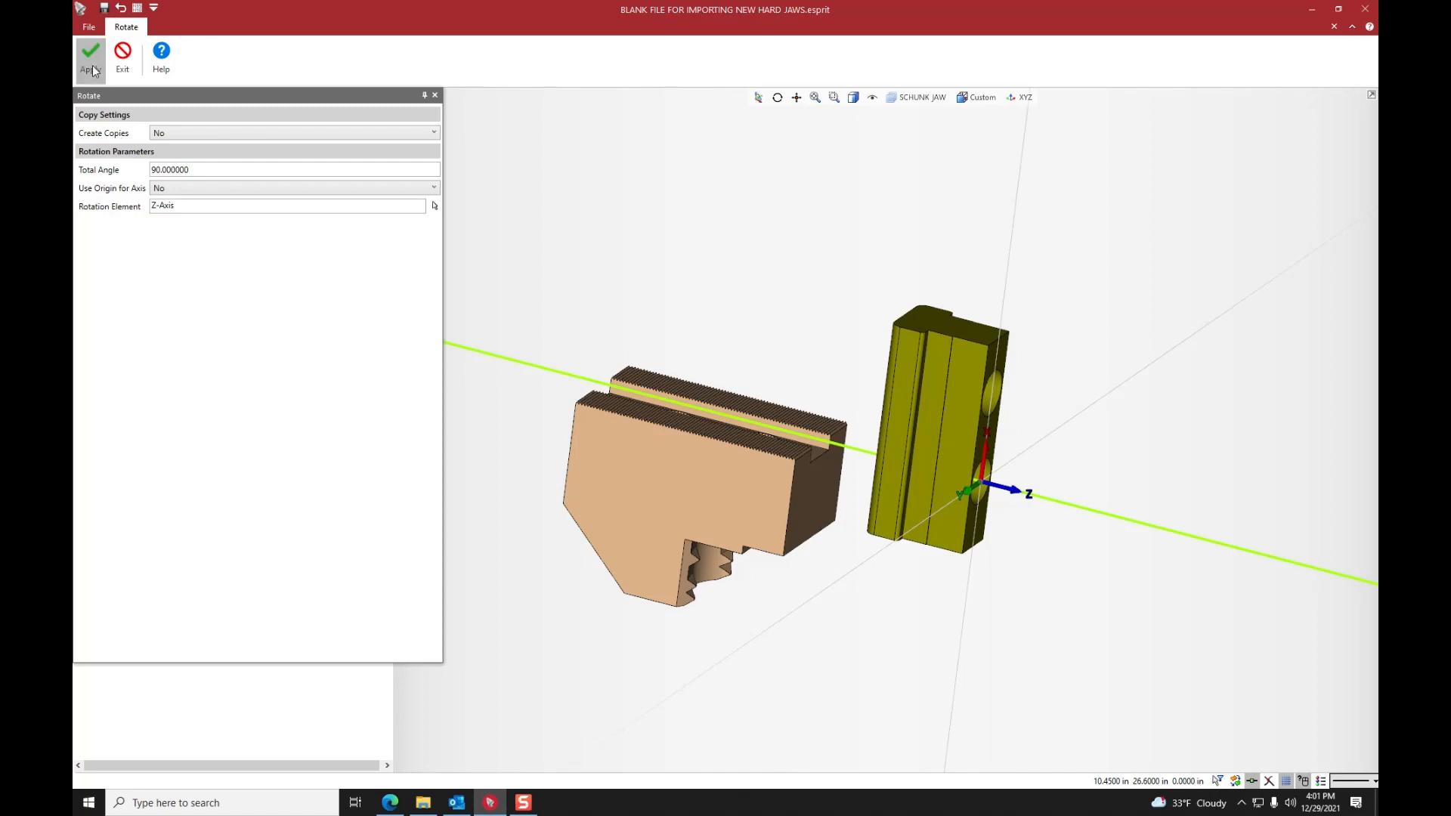
left_click(95, 70)
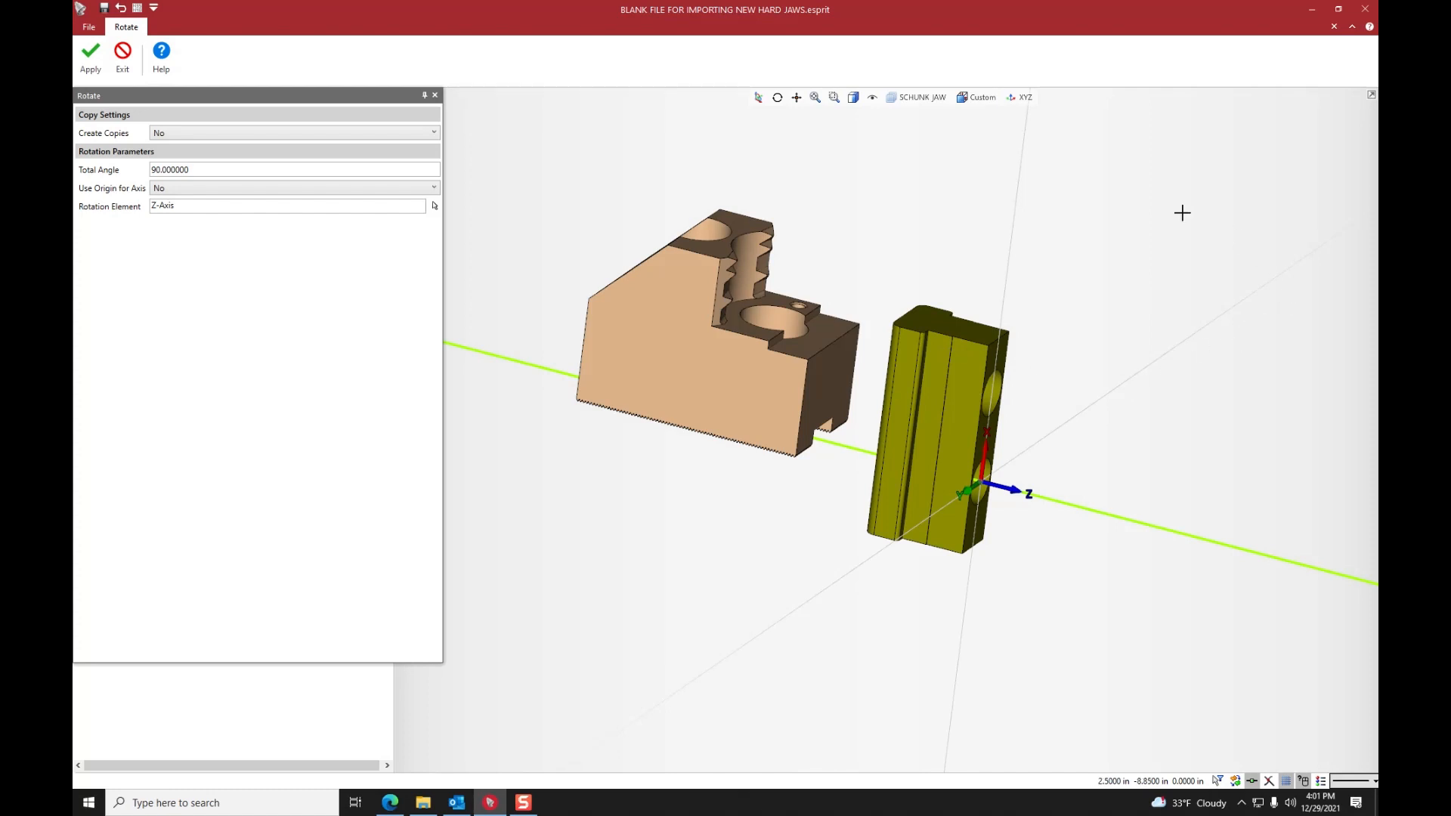
- Change the rotation element to the Y-axis and apply the 90-degree rotation to the imported jaw three times
middle_click_drag(609, 385, 963, 423)
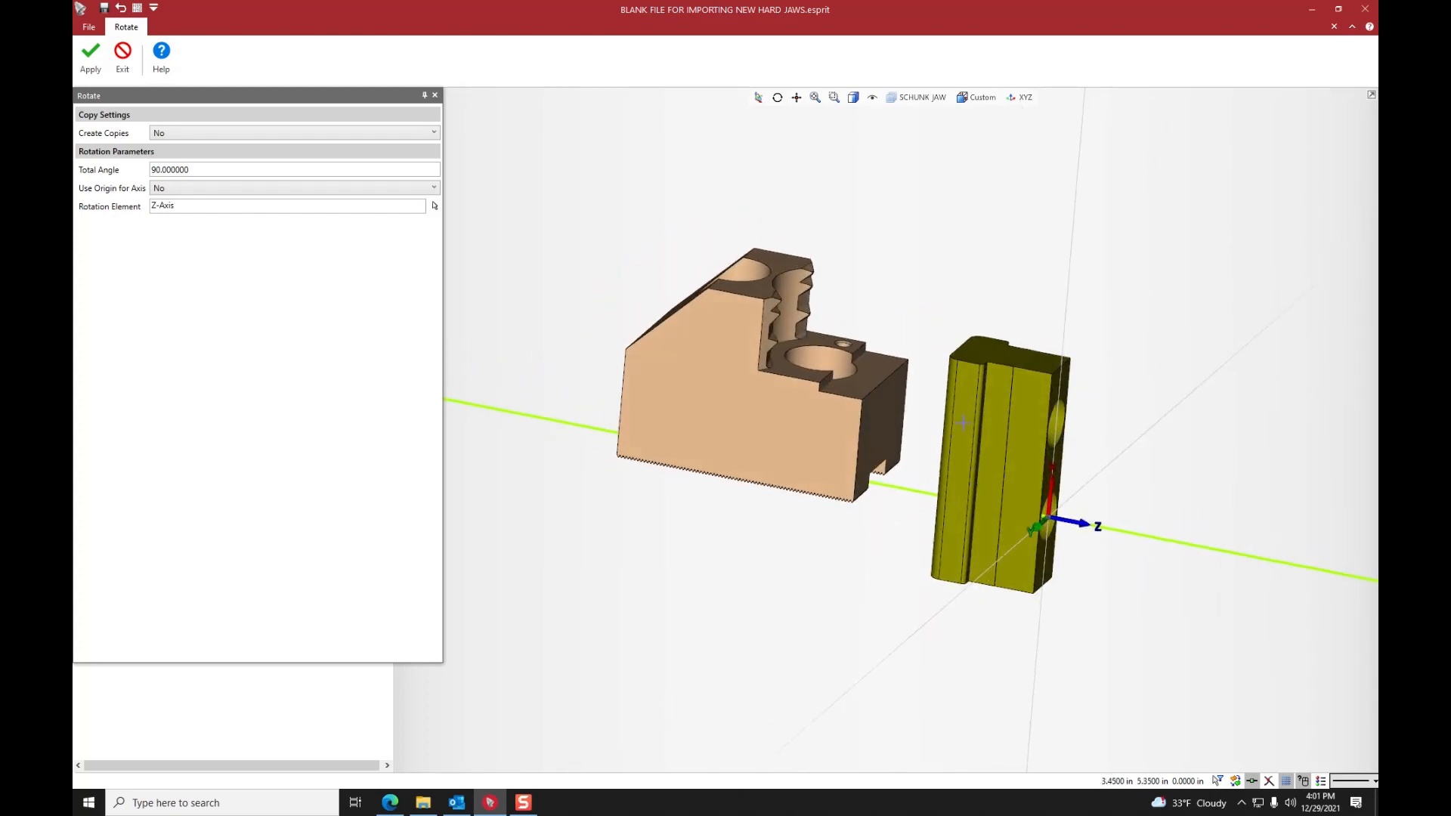
middle_click_drag(1032, 533, 1009, 536)
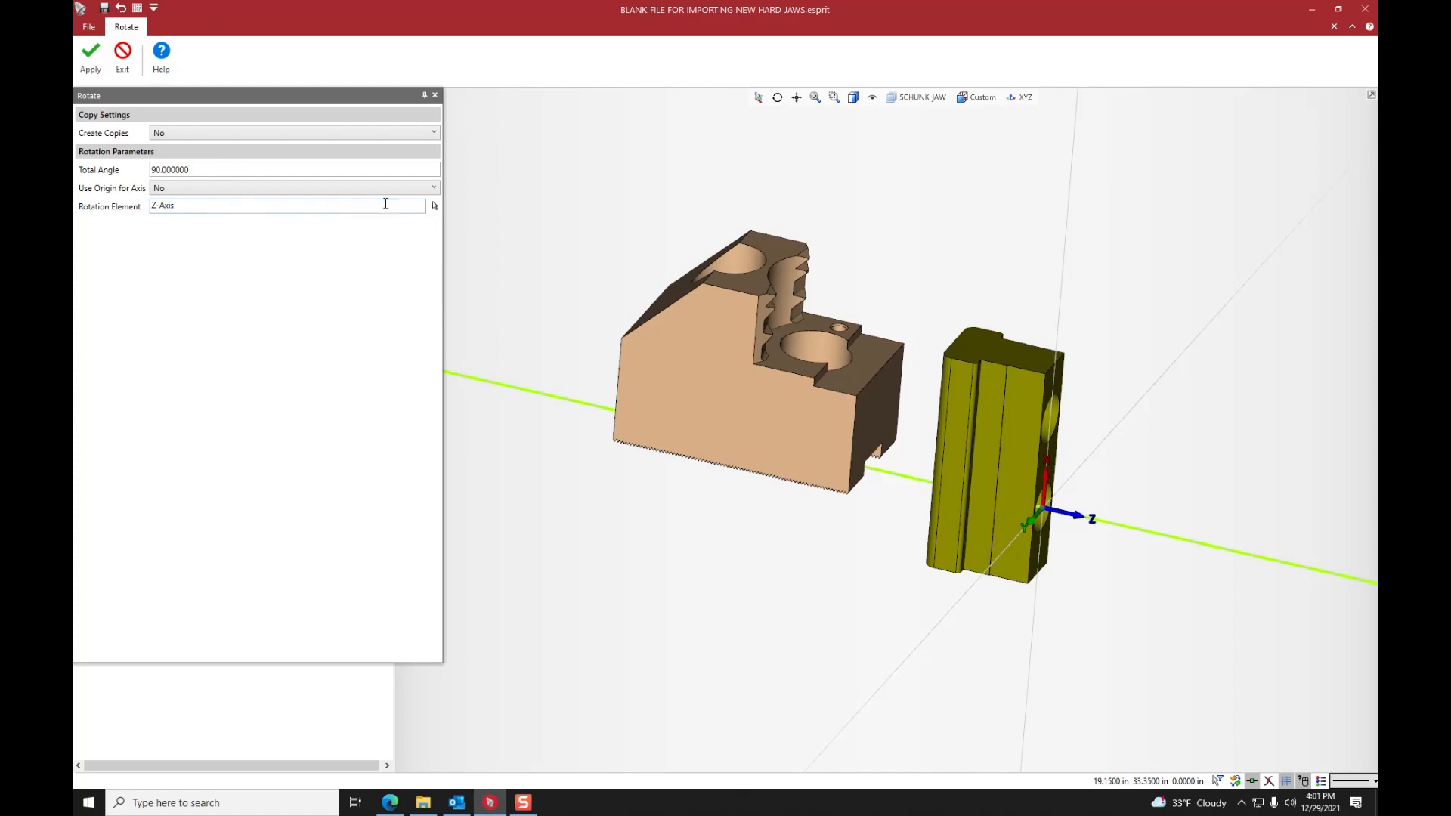
left_click(434, 206)
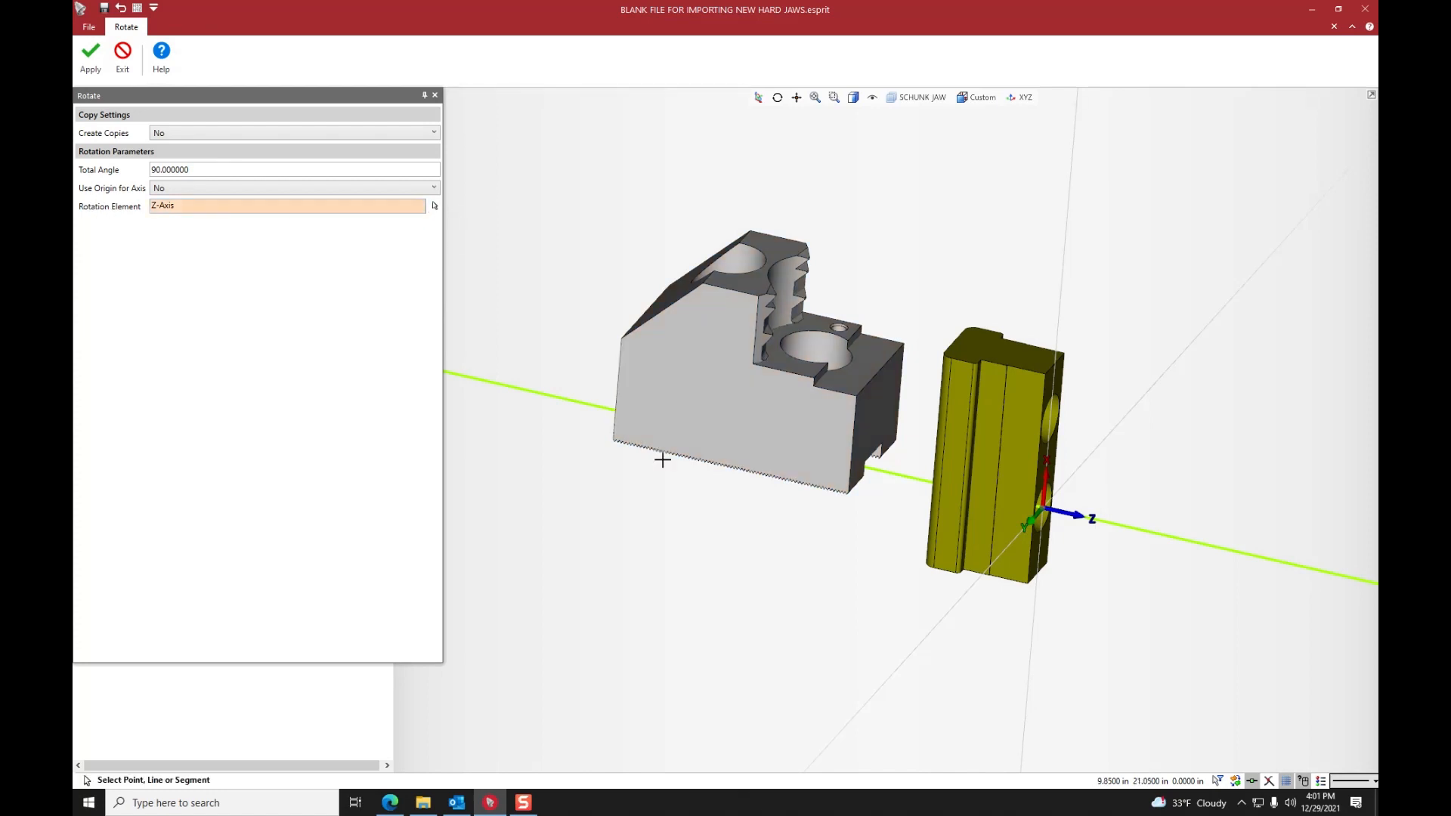
left_click(931, 632)
left_click(931, 632)
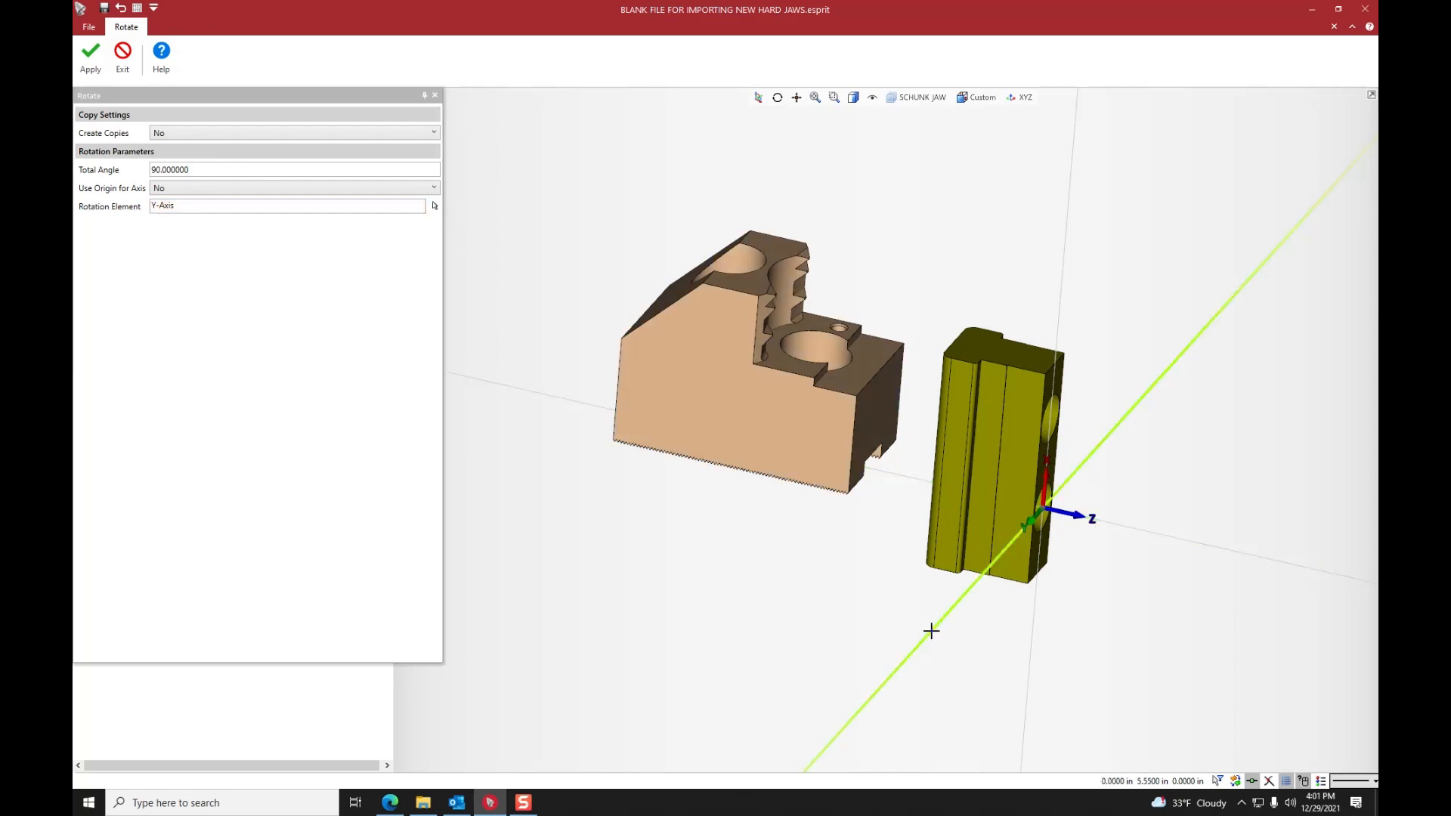
left_click(88, 62)
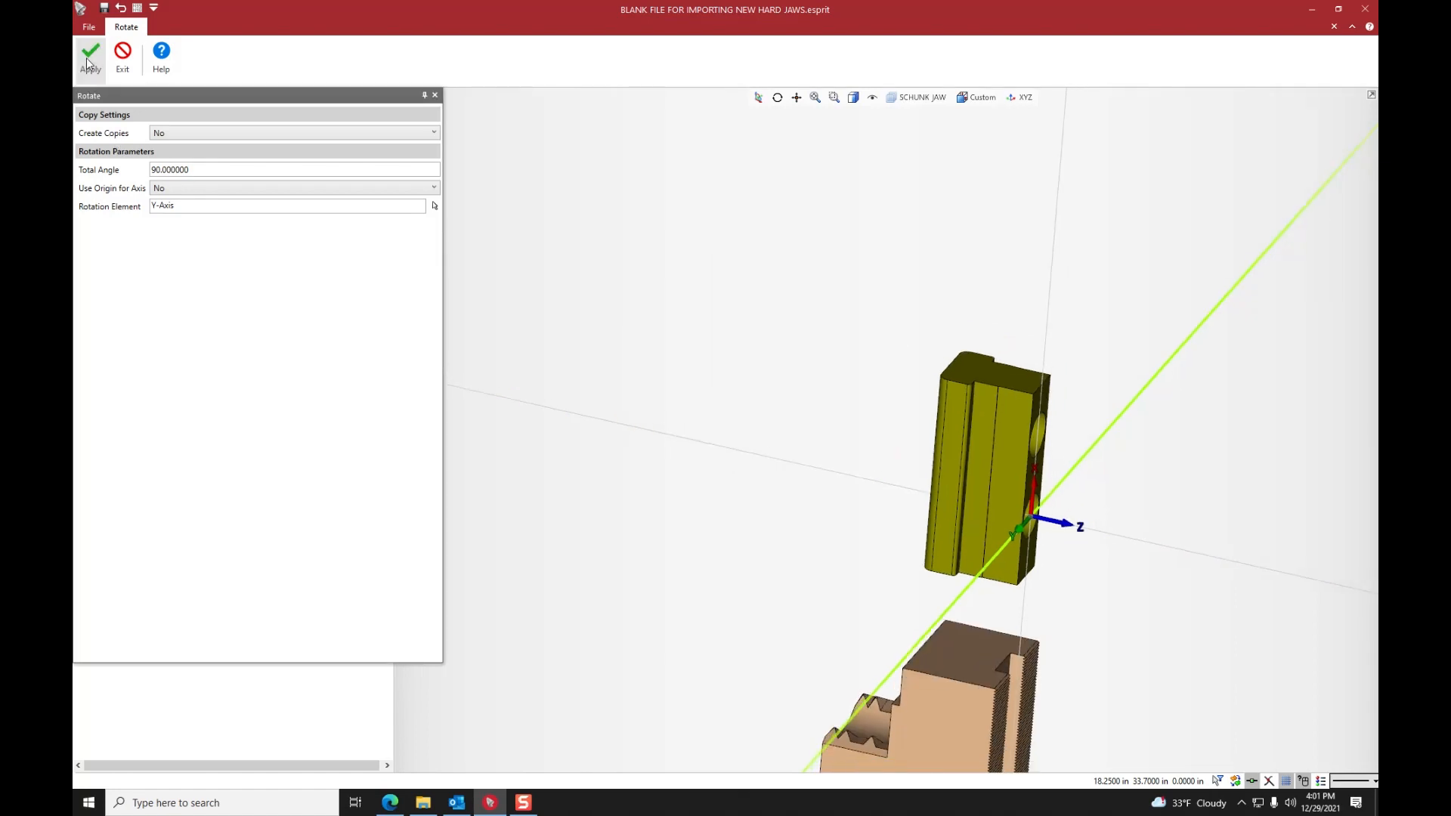
left_click(89, 64)
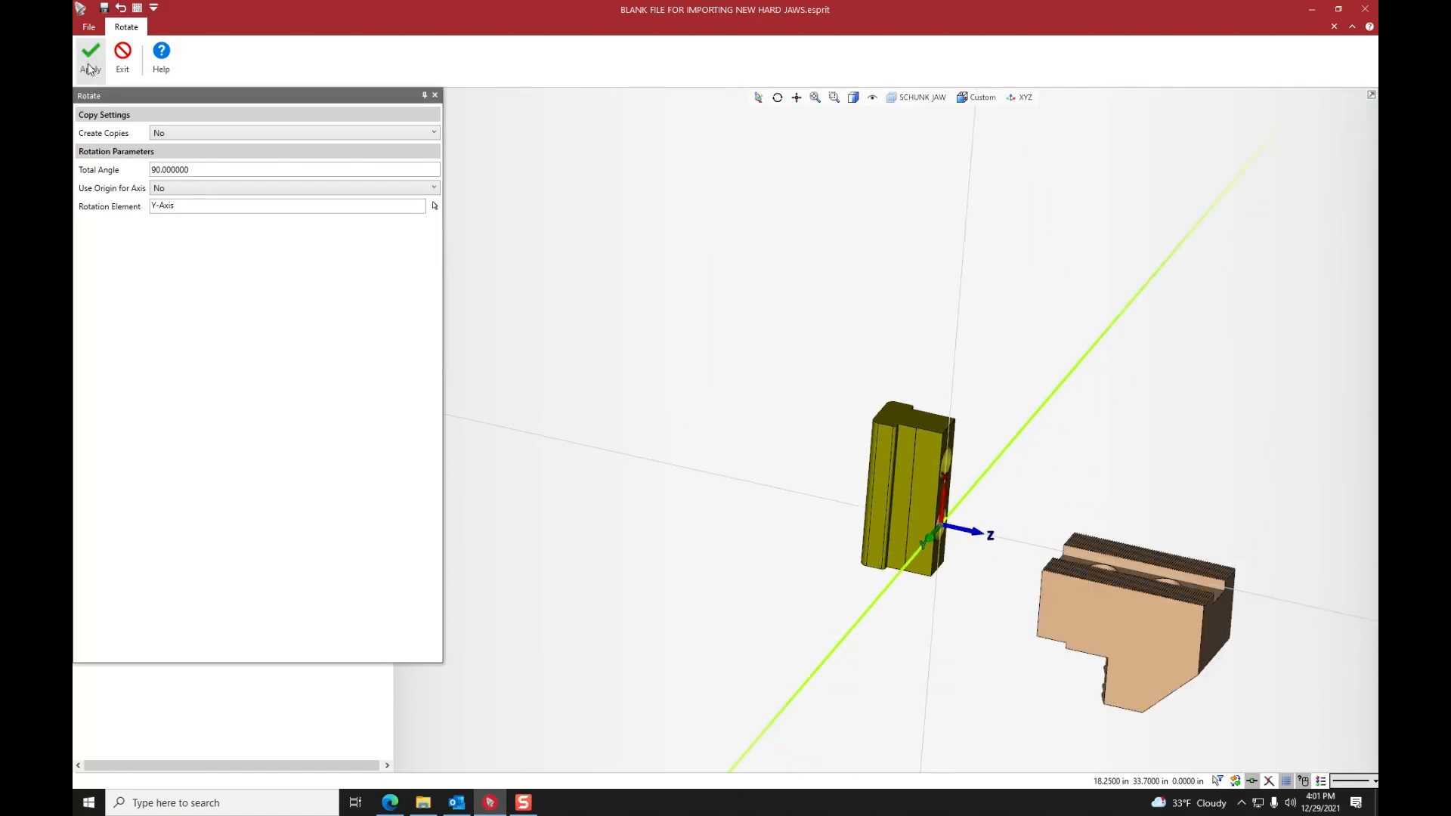
left_click(90, 68)
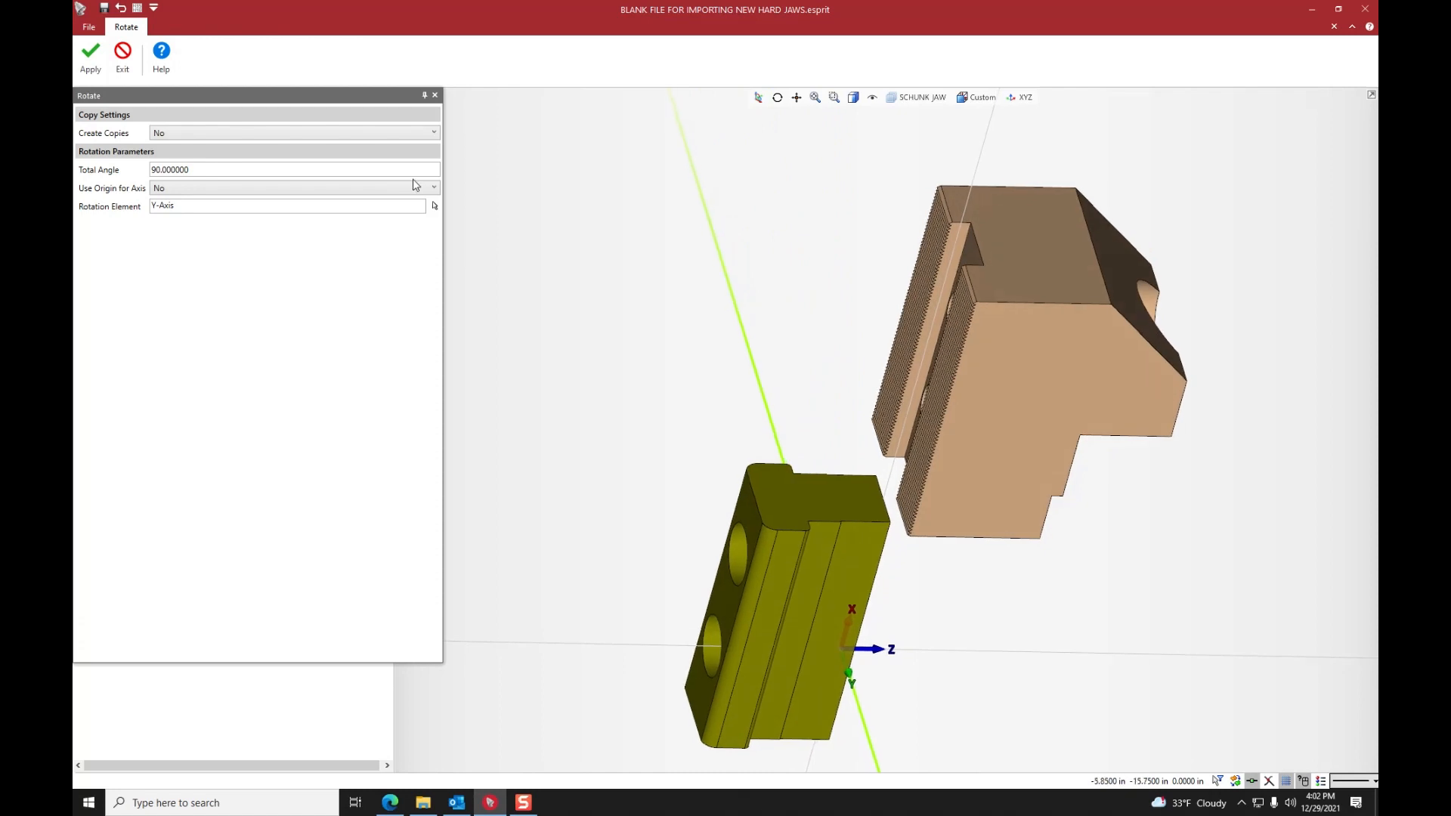
- Apply the 90-degree Y-axis rotation to the imported jaw four more times and exit the Rotate command
left_click(95, 67)
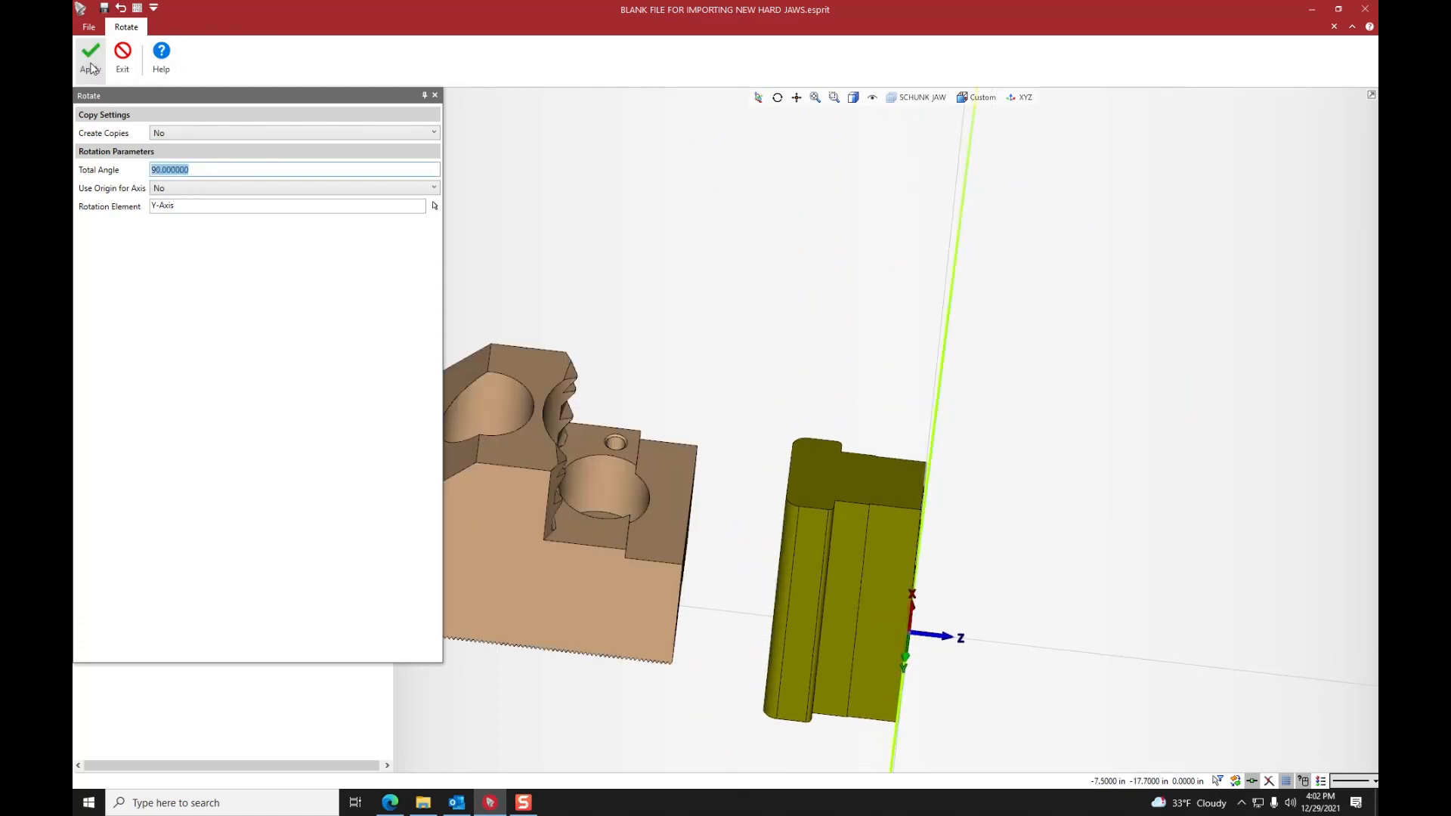
left_click(91, 67)
left_click(91, 67)
left_click(91, 67)
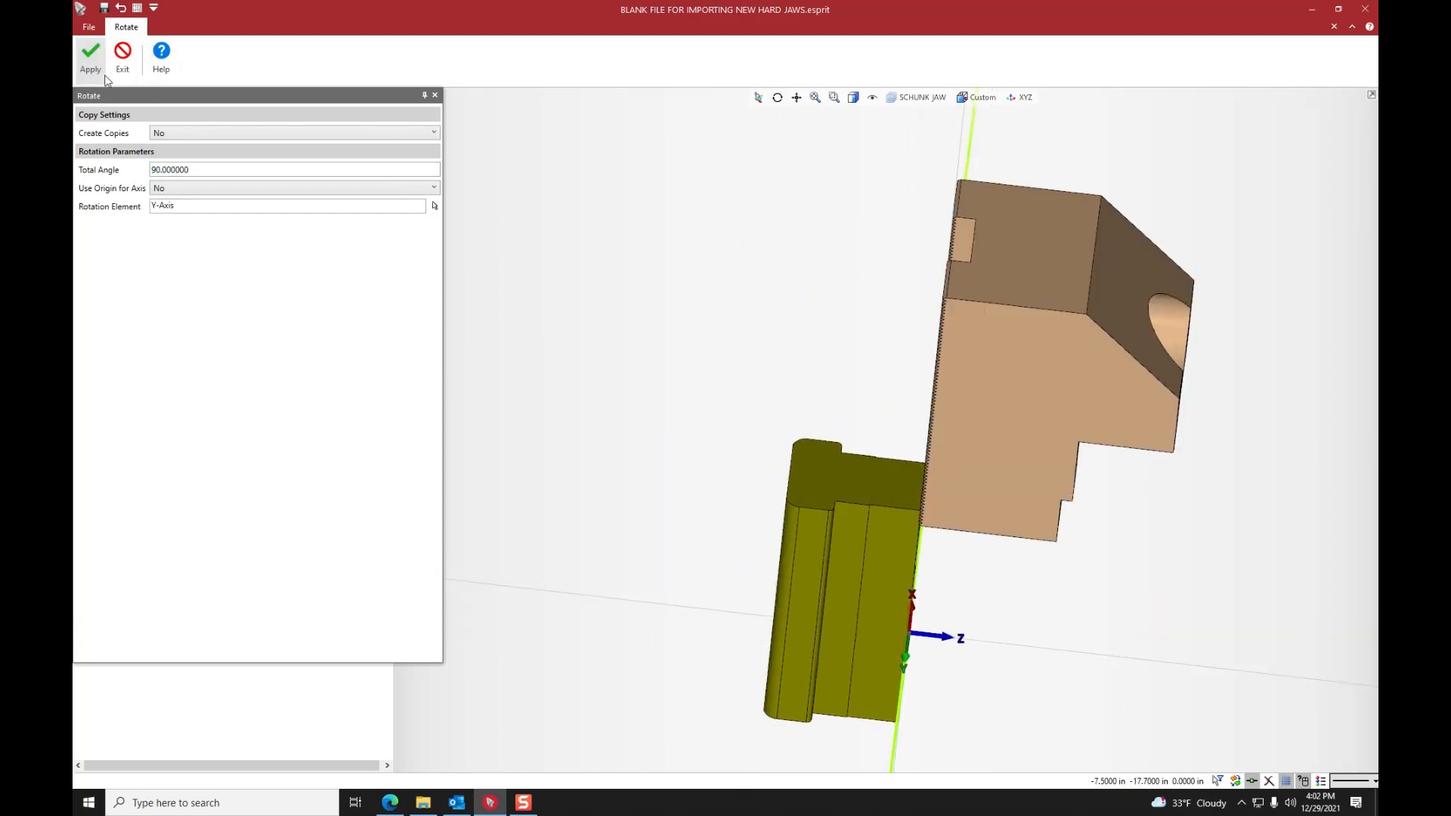
left_click(130, 54)
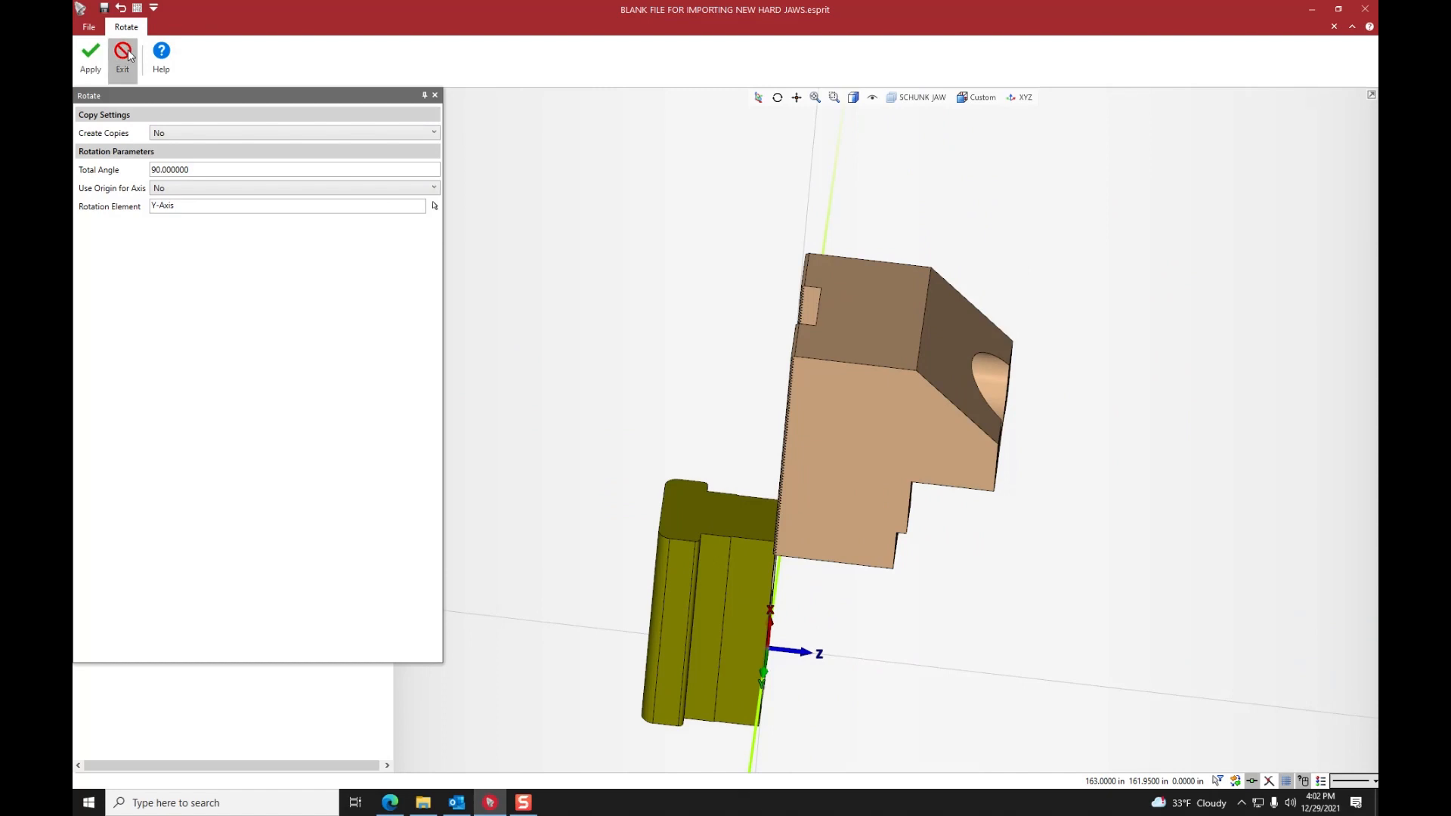
middle_click_drag(735, 247, 920, 313)
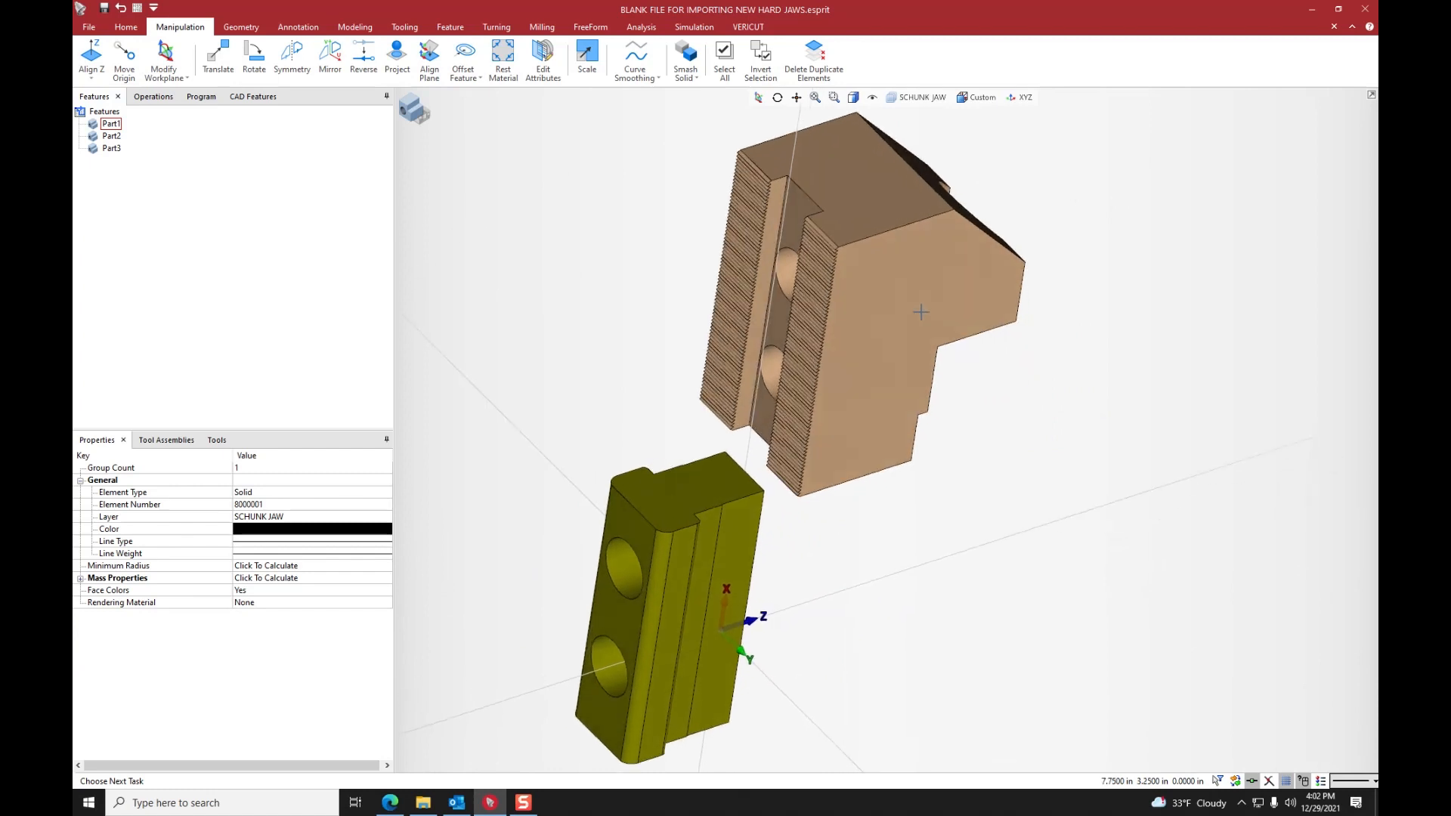
- Start the Measure tool and measure between the imported jaw solid and the floor face of the slot between its serrations
left_click(126, 28)
left_click(592, 66)
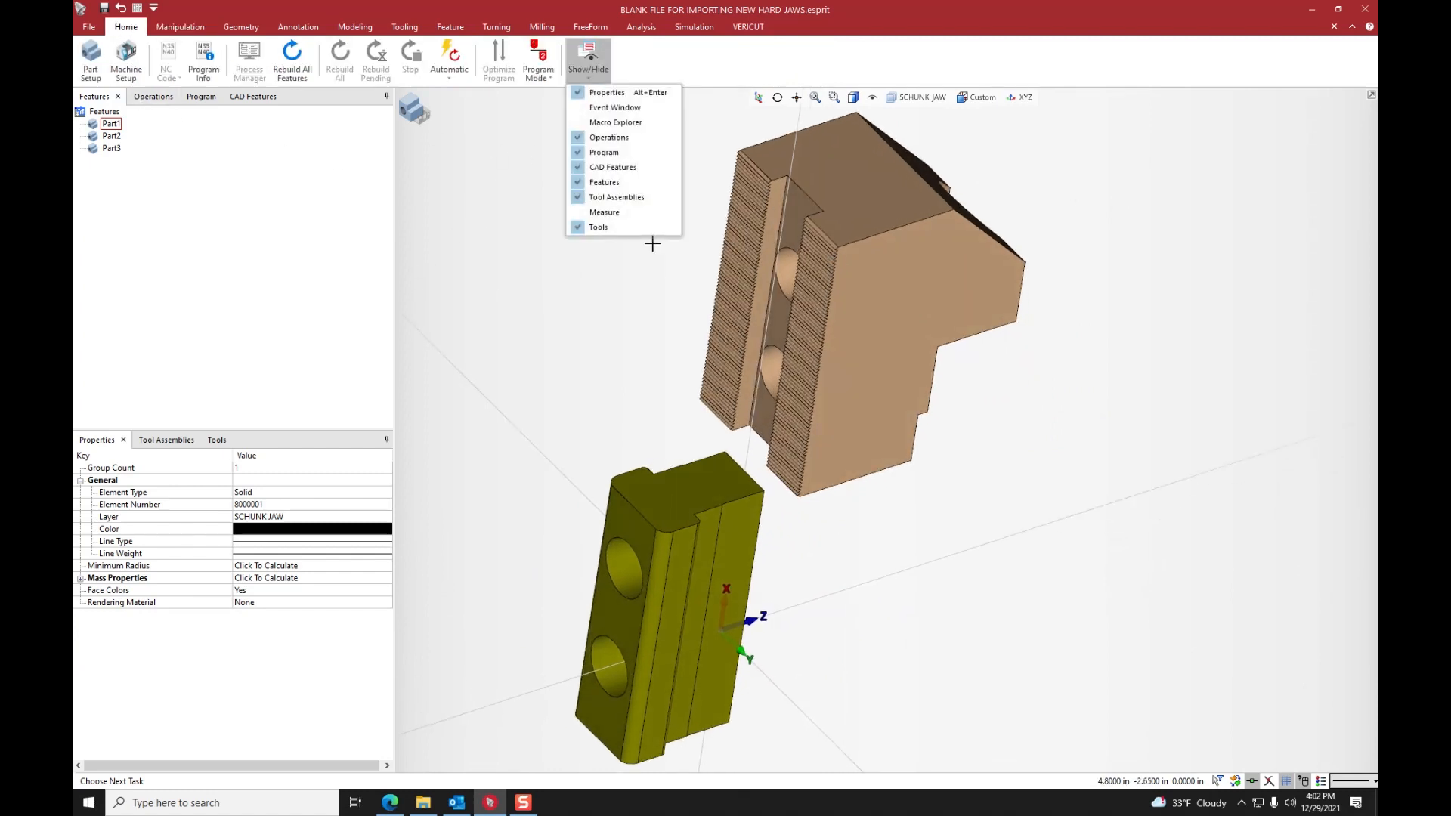
left_click(598, 218)
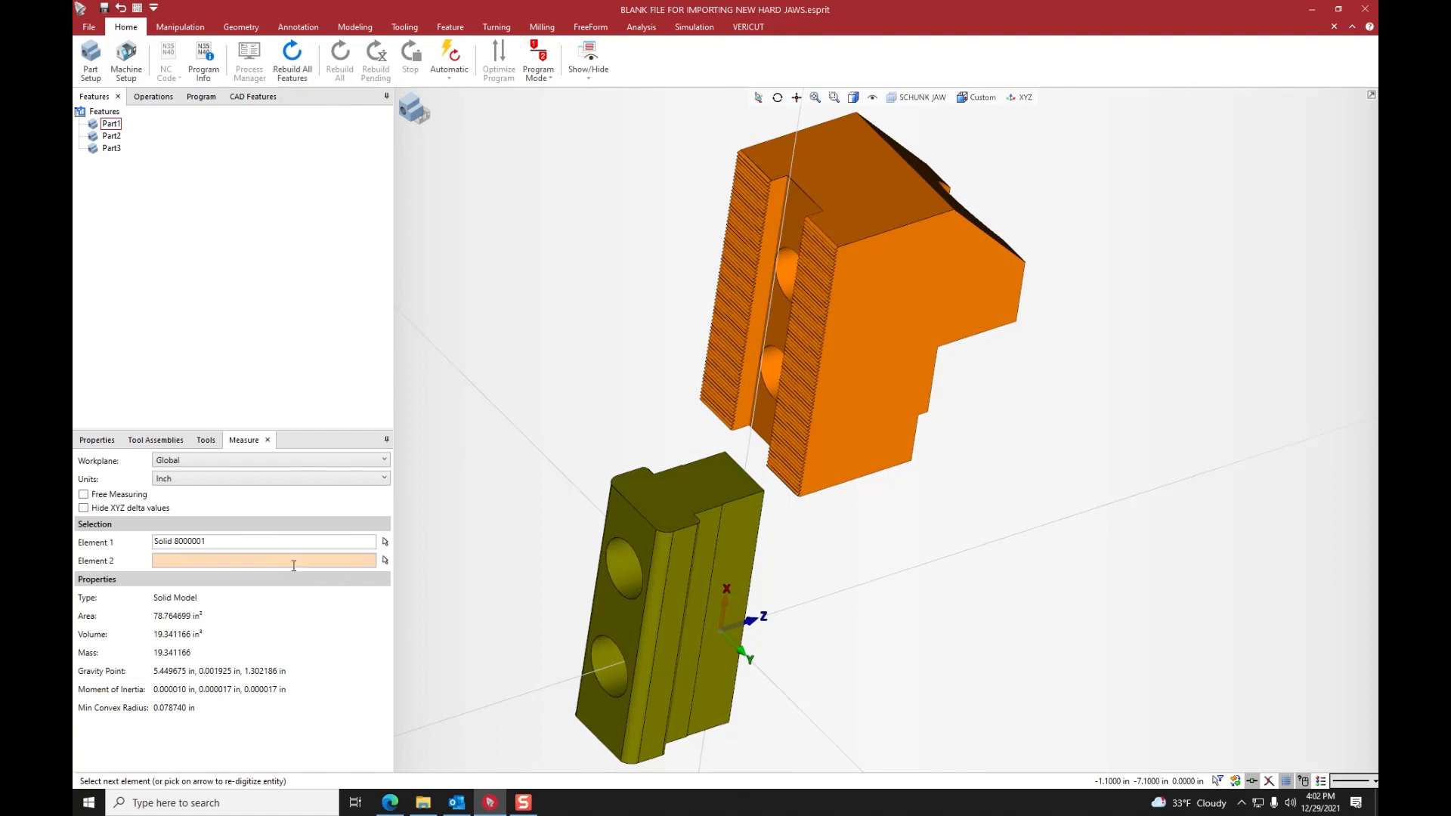
left_click(812, 277)
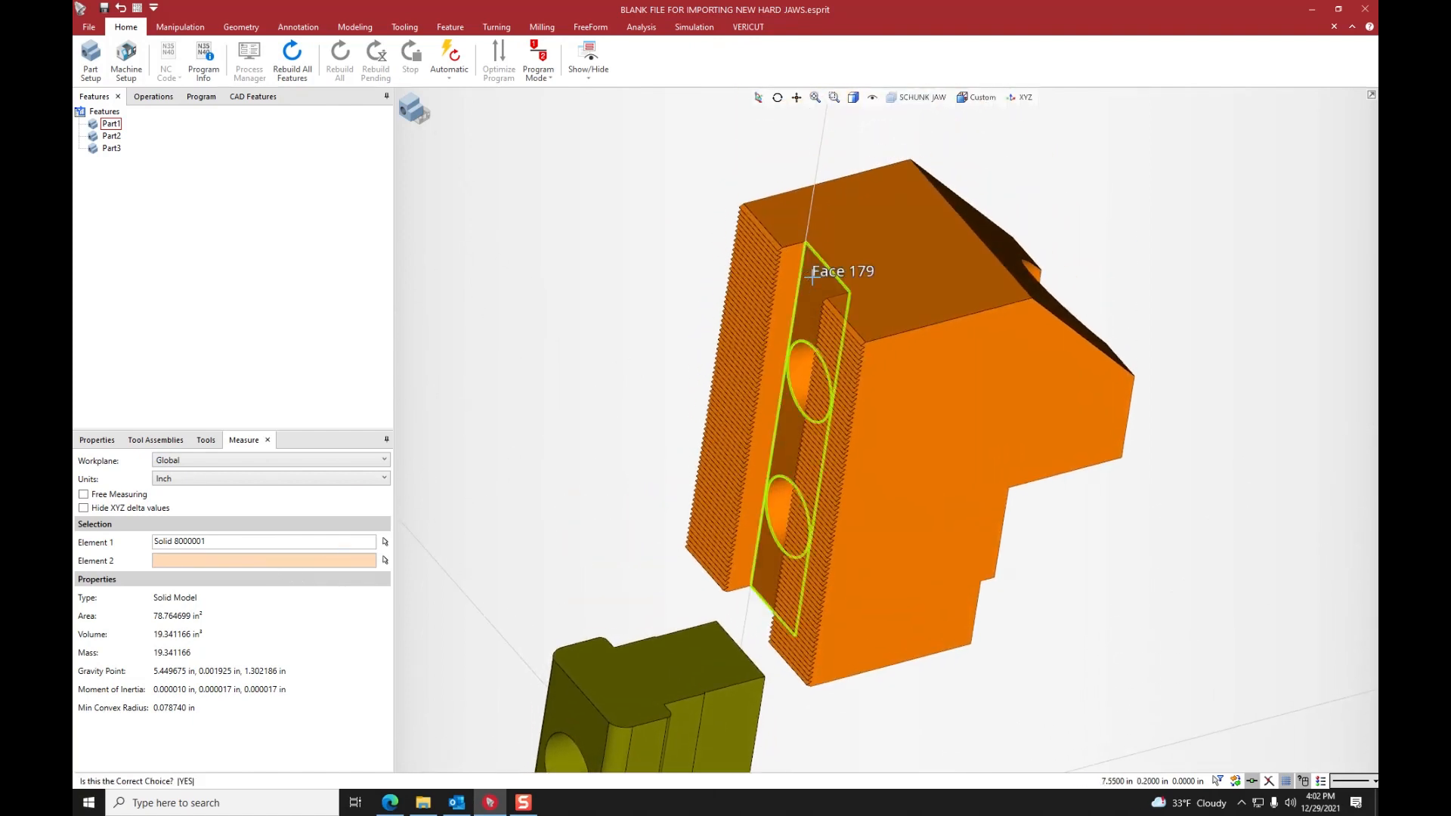
left_click(812, 277)
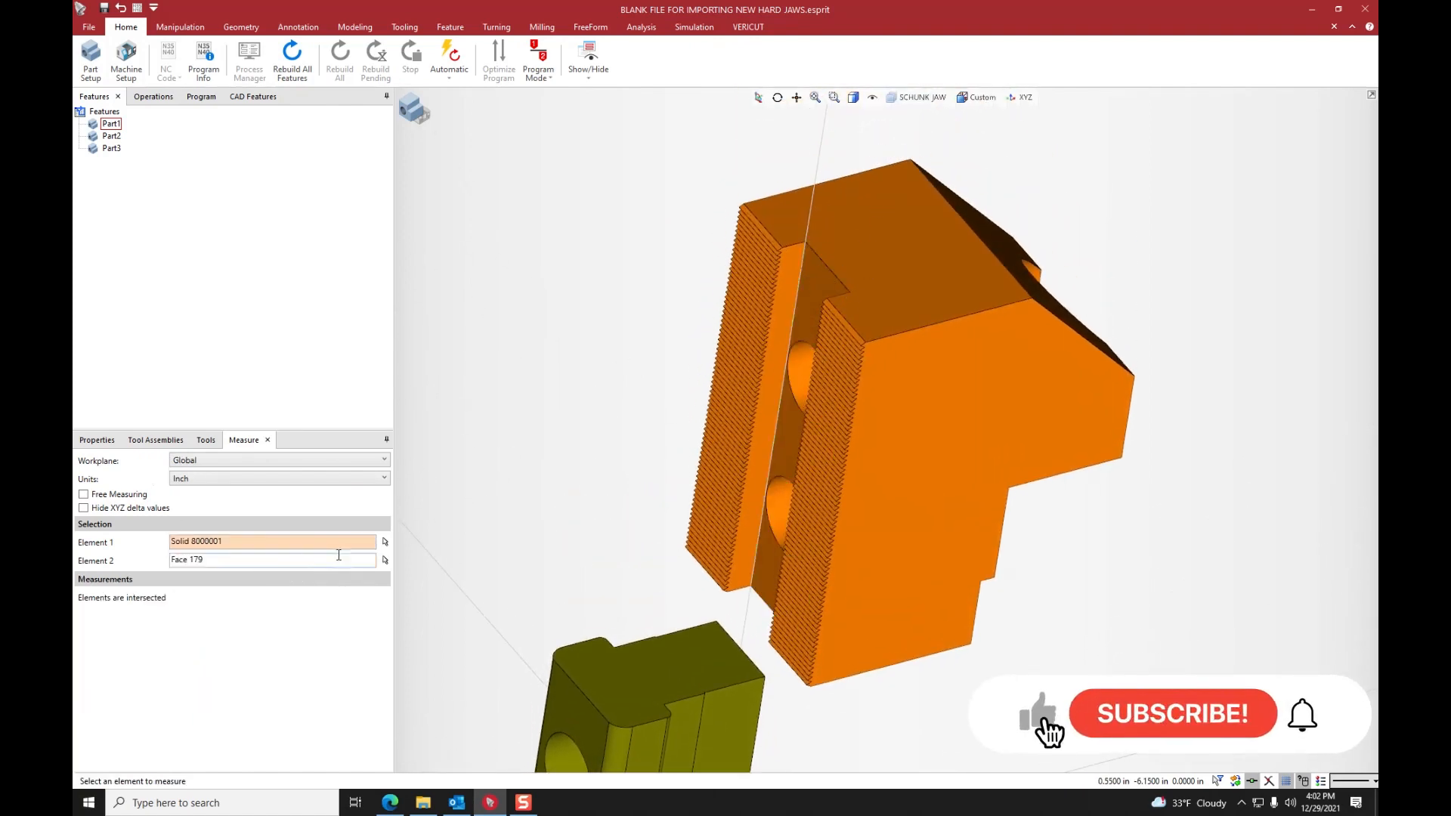
- Measure from the origin point at the olive T-nut's hole to the imported jaw's slot floor face and copy the Z delta value
mouse_move(809, 659)
middle_mouse_down()
mouse_move(770, 601)
mouse_move(834, 647)
middle_mouse_up()
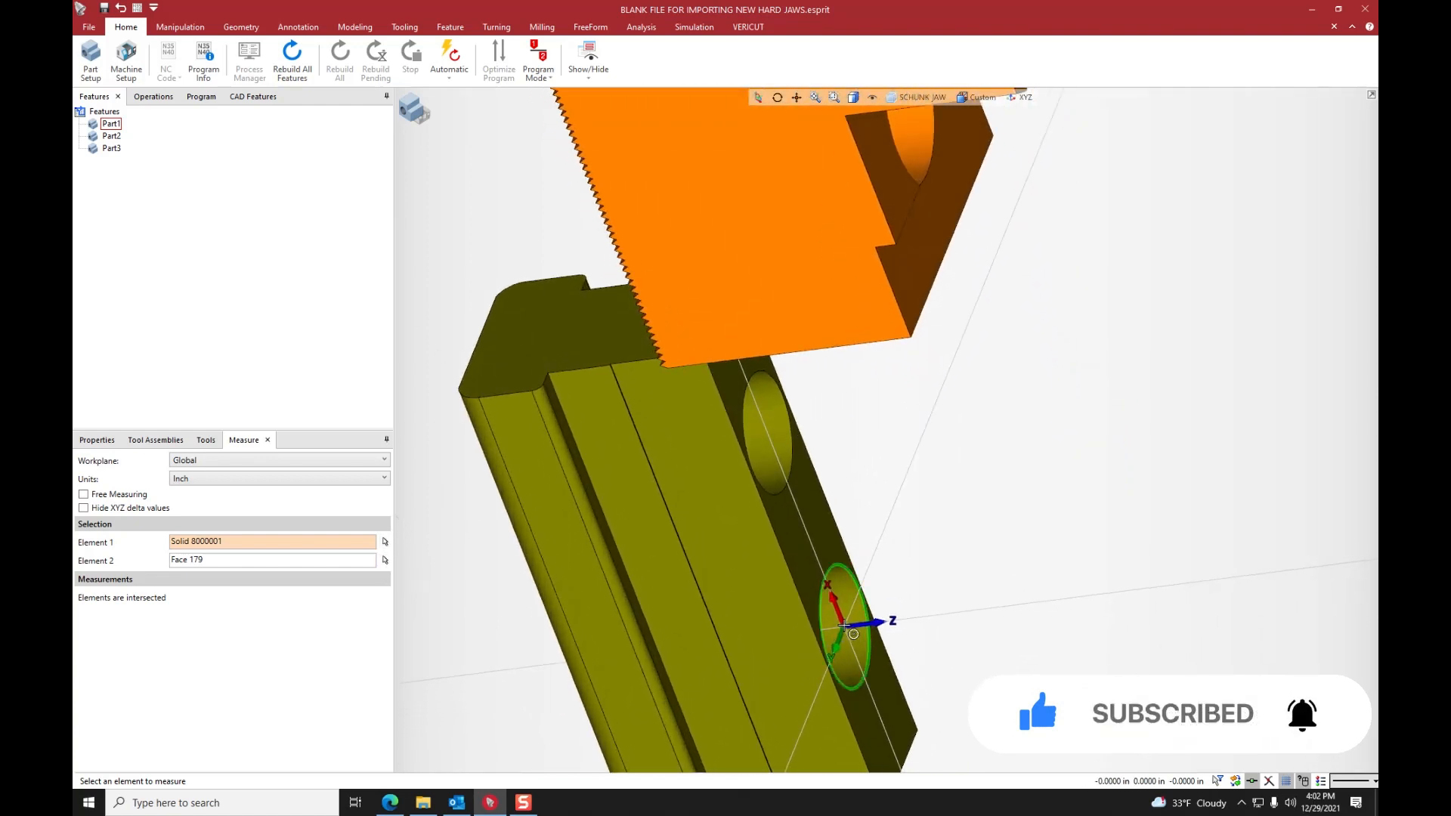
left_click(845, 626)
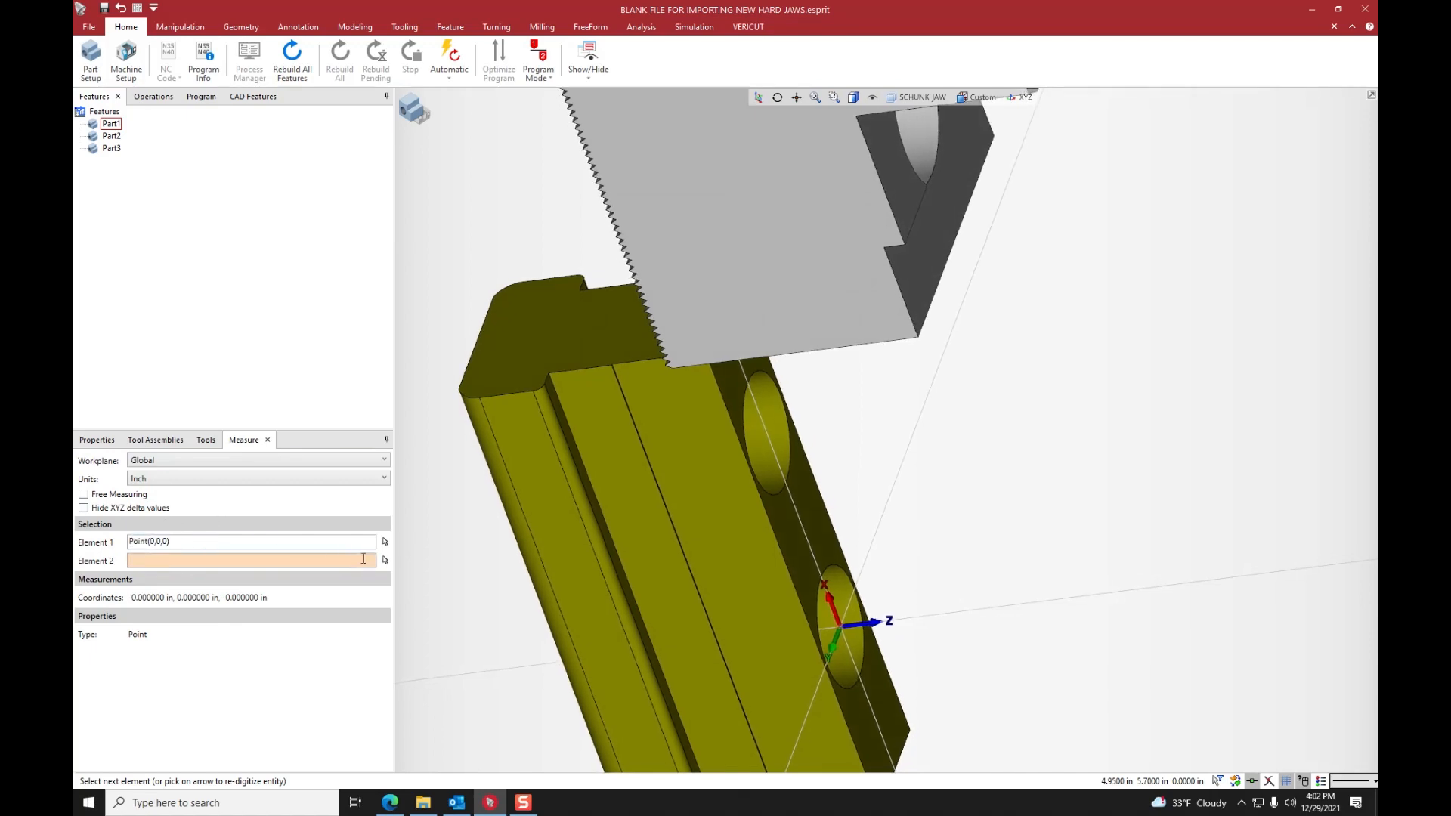
middle_click_drag(625, 463, 807, 379)
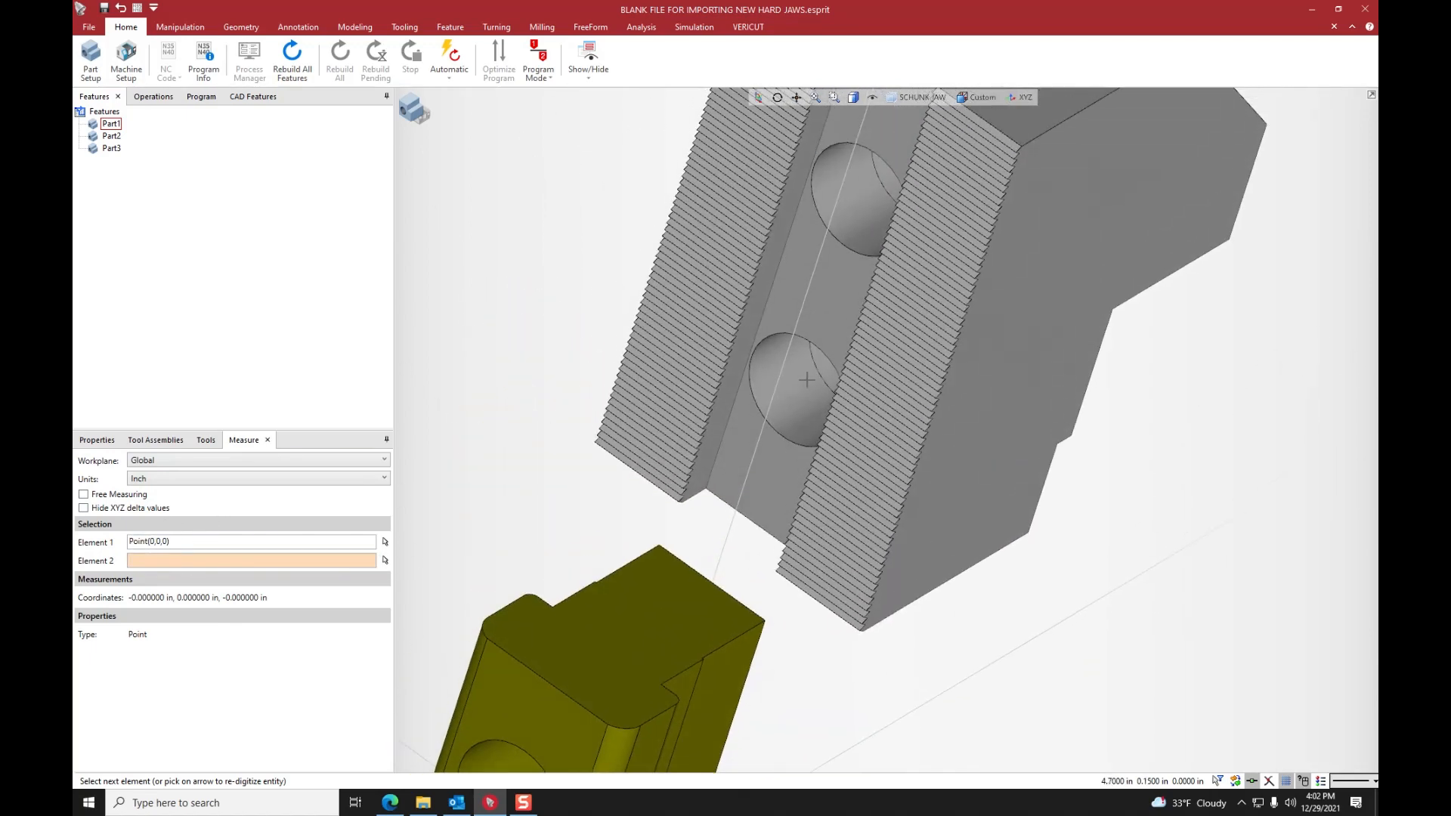
left_click(768, 482)
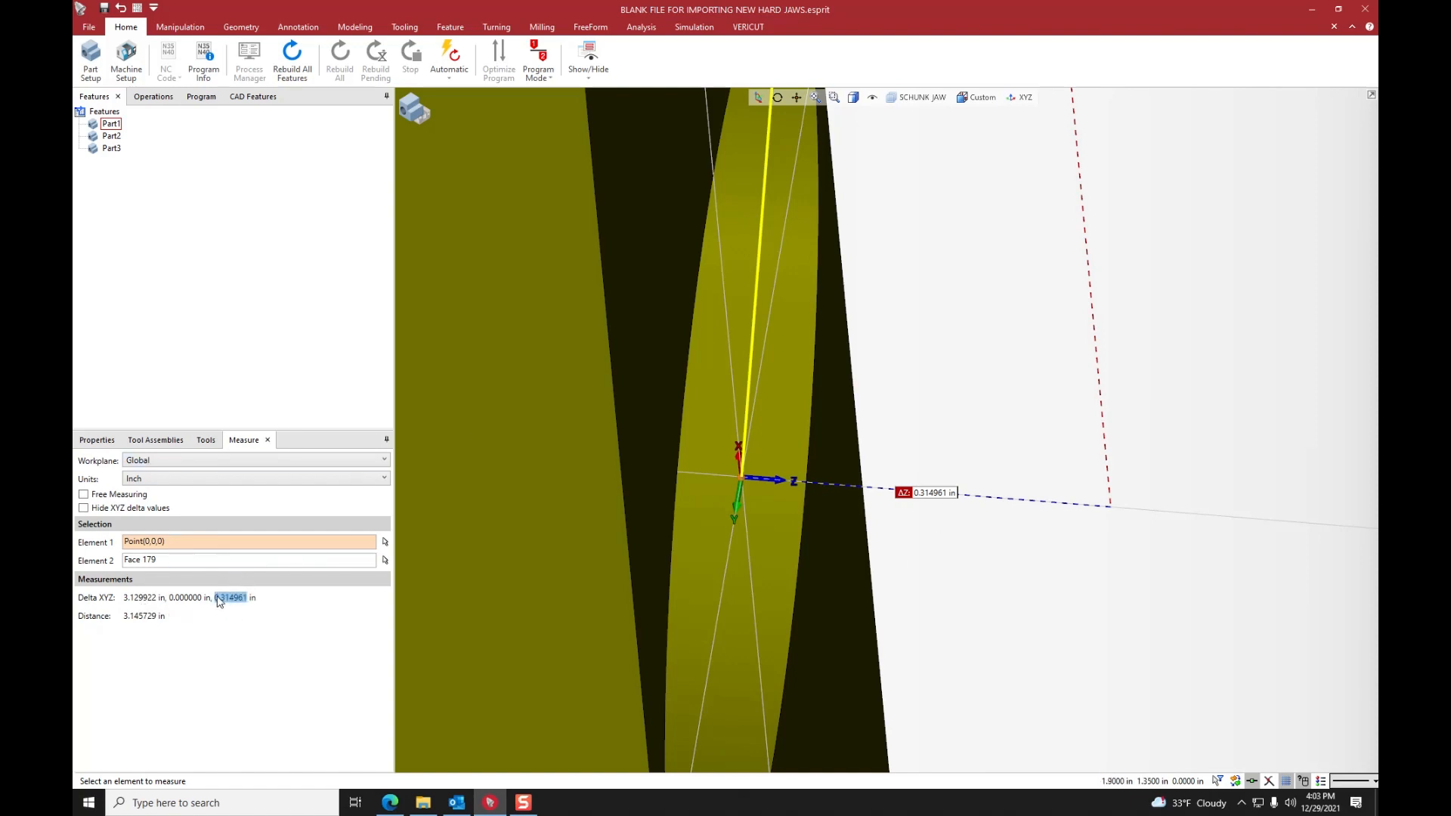
right_click(218, 600)
left_click(244, 609)
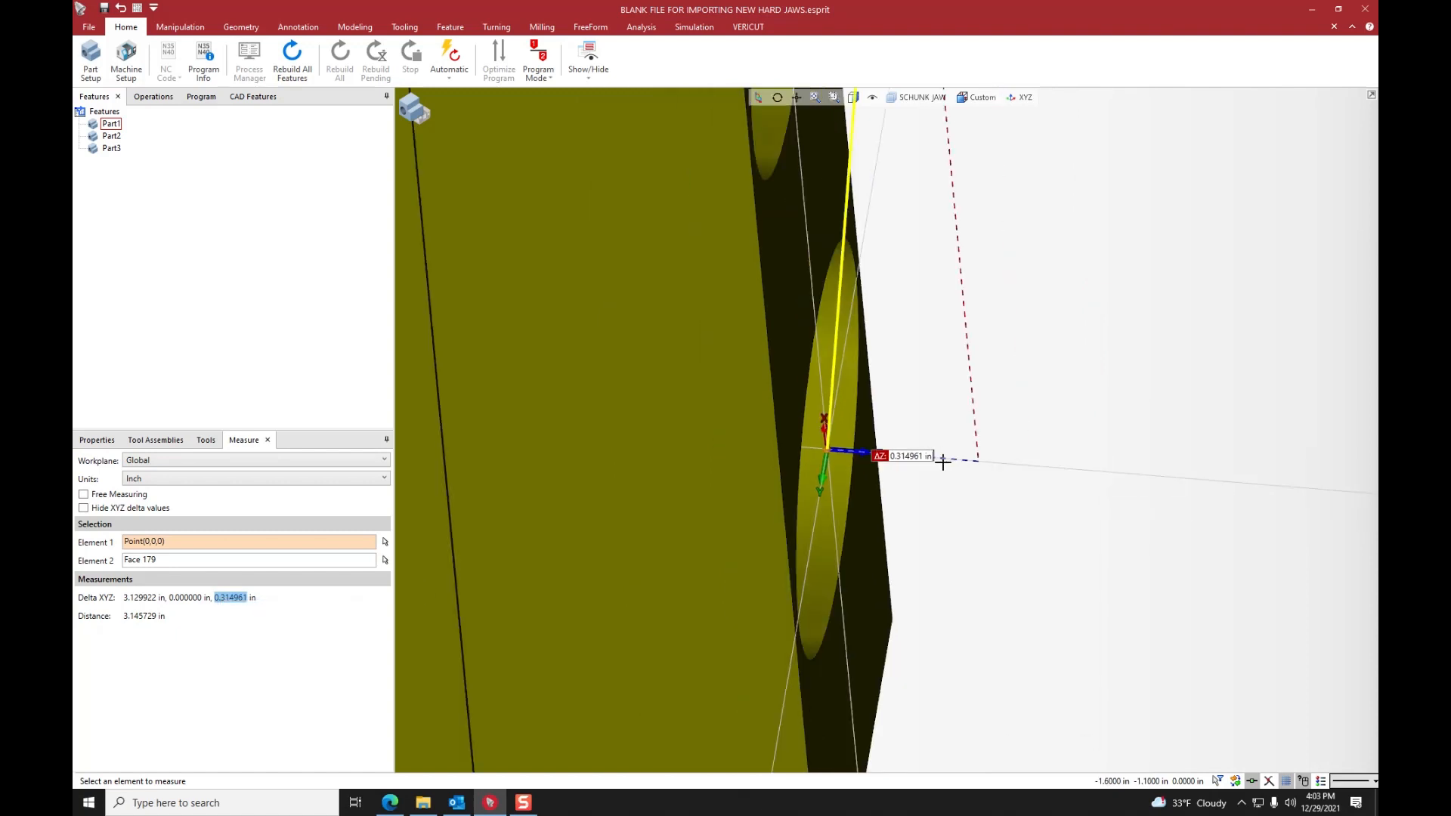
- Select the imported jaw as a whole solid and close the Measure tool
left_click(876, 302)
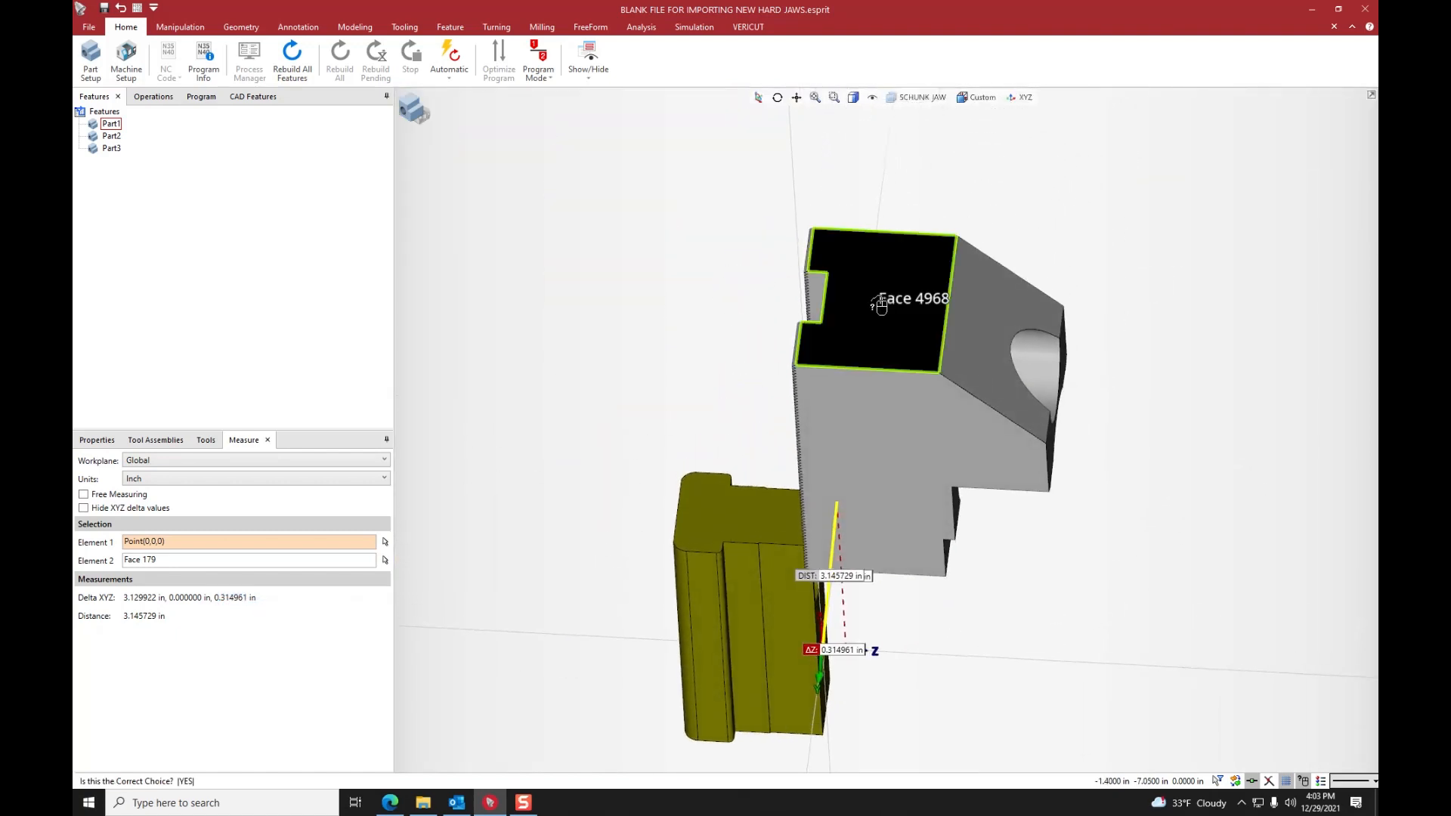
right_click(939, 272)
left_click(953, 303)
right_click(1097, 239)
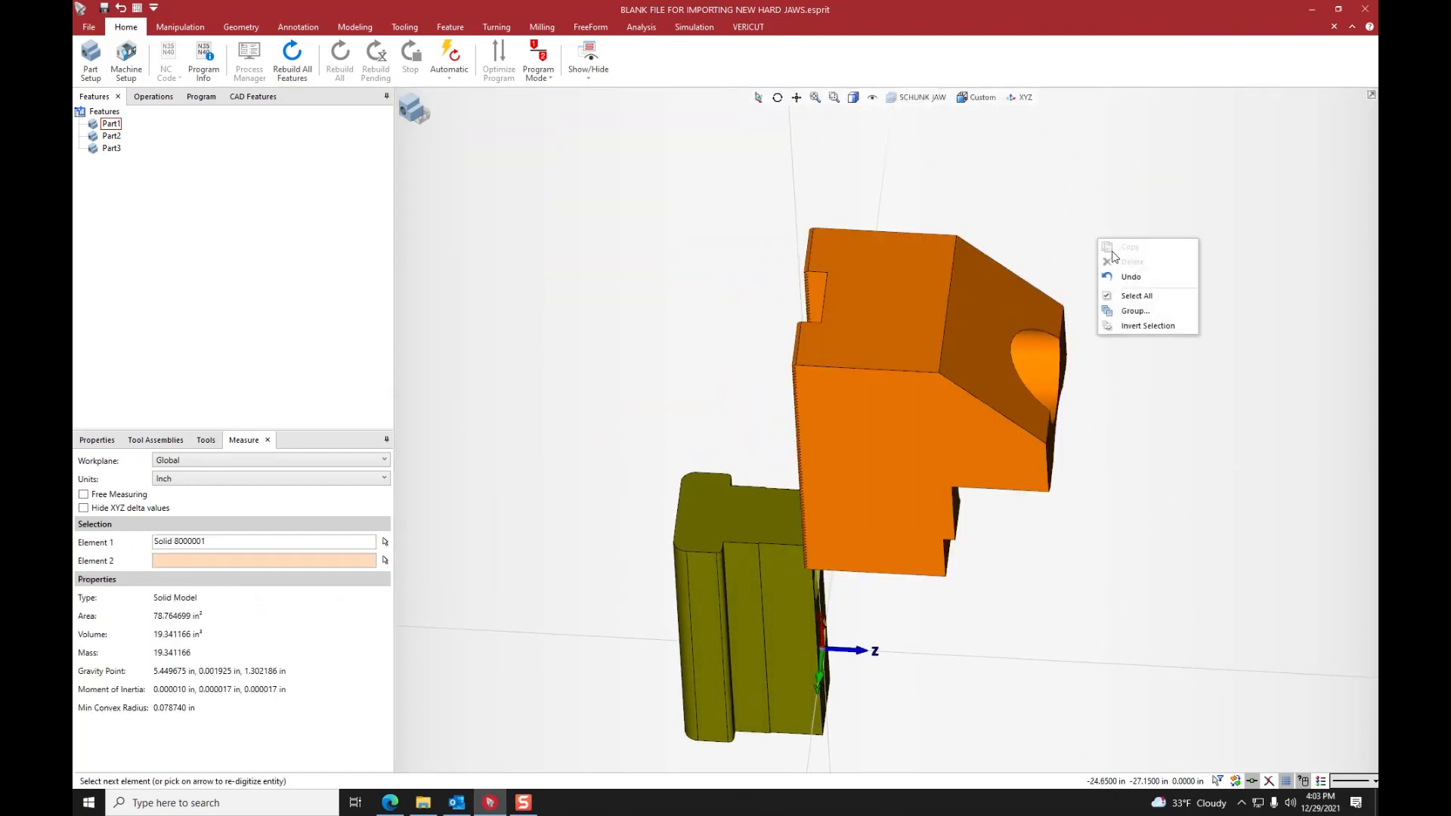
left_click(173, 29)
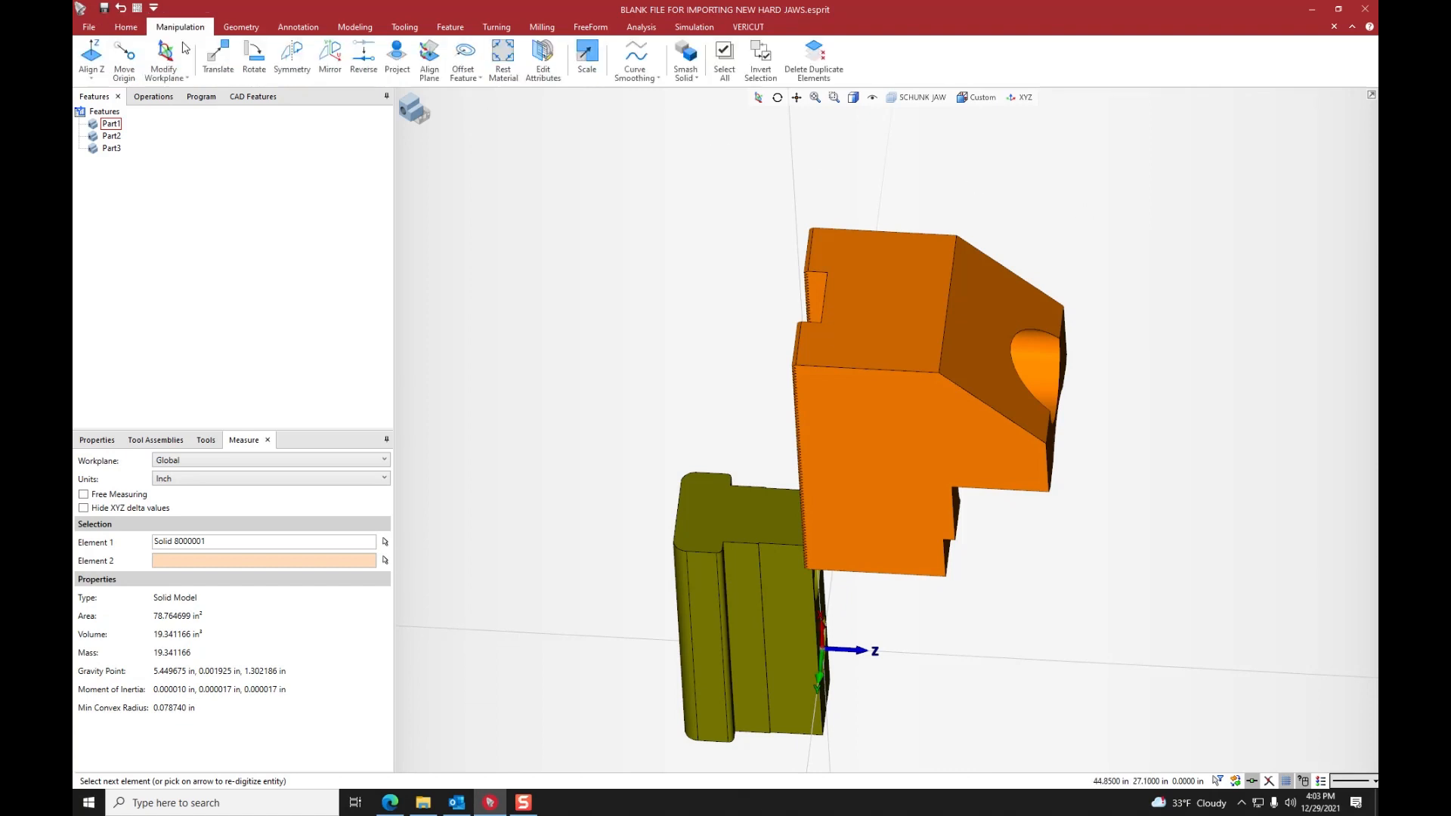
left_click(268, 440)
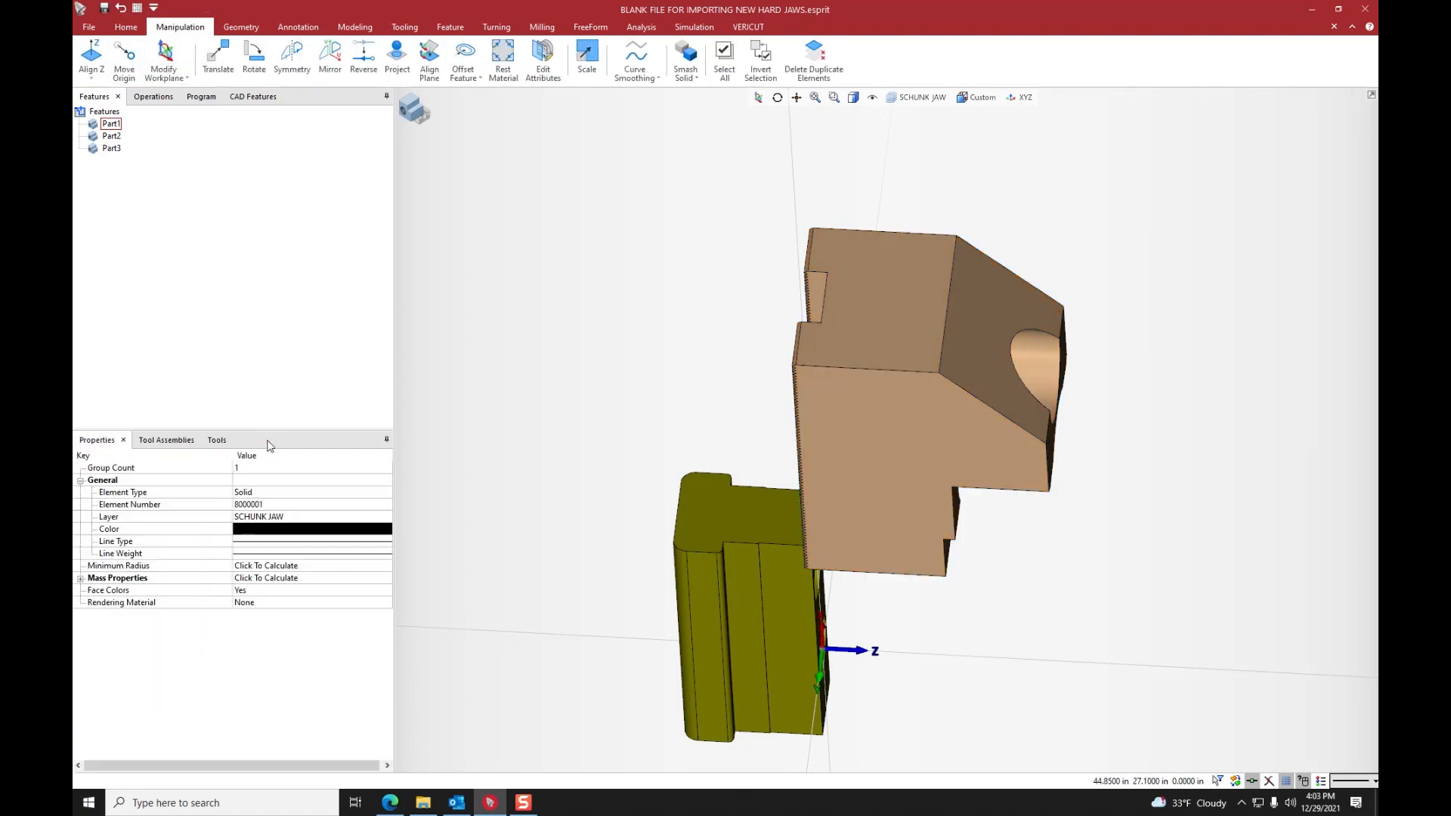
- Translate the imported jaw by distance X 0, Y 0, Z -0.314961 without creating copies, and exit the Translate command
middle_click_drag(1046, 365, 986, 355)
left_click(1012, 216)
left_click(998, 364)
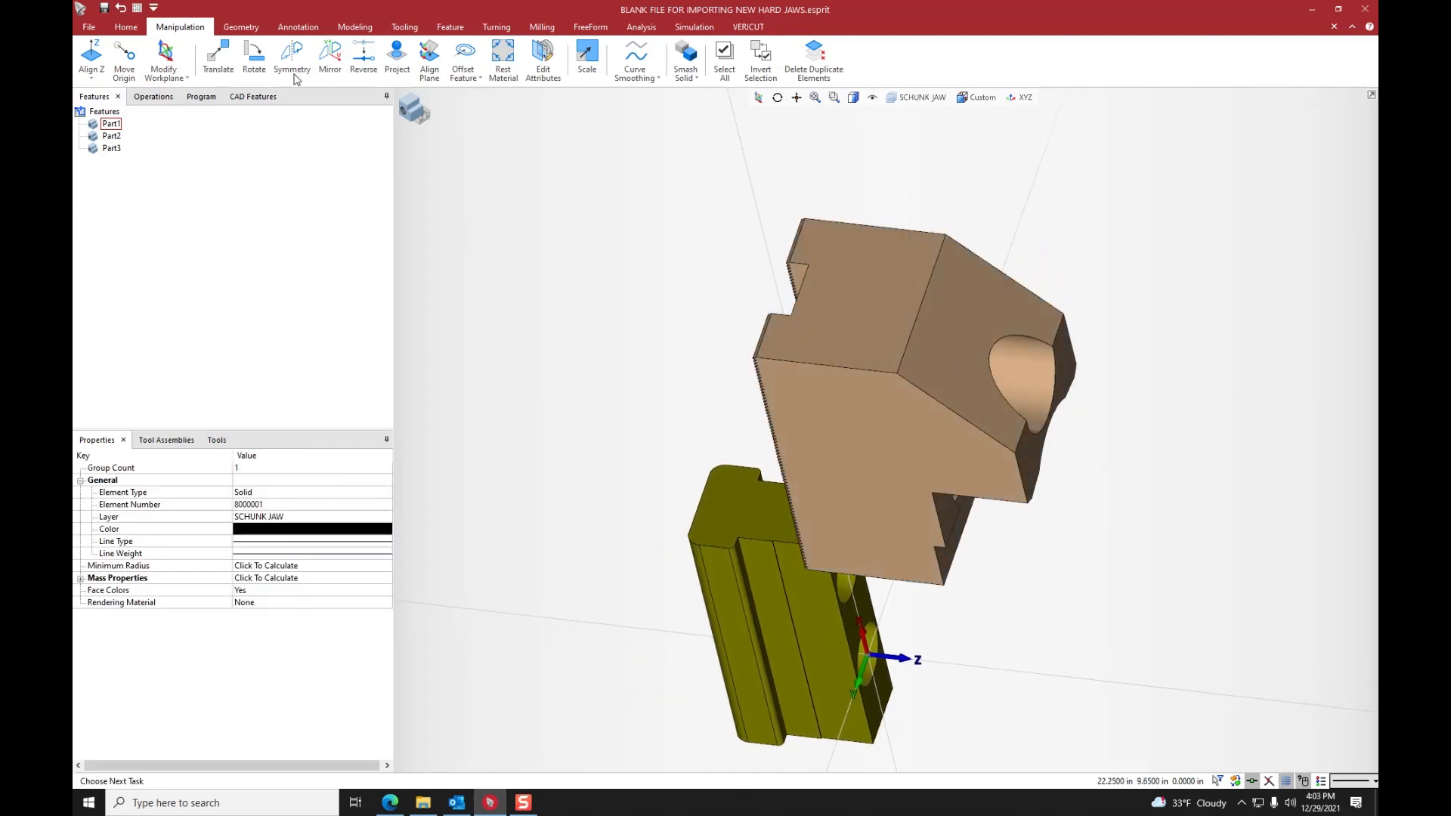
left_click(218, 57)
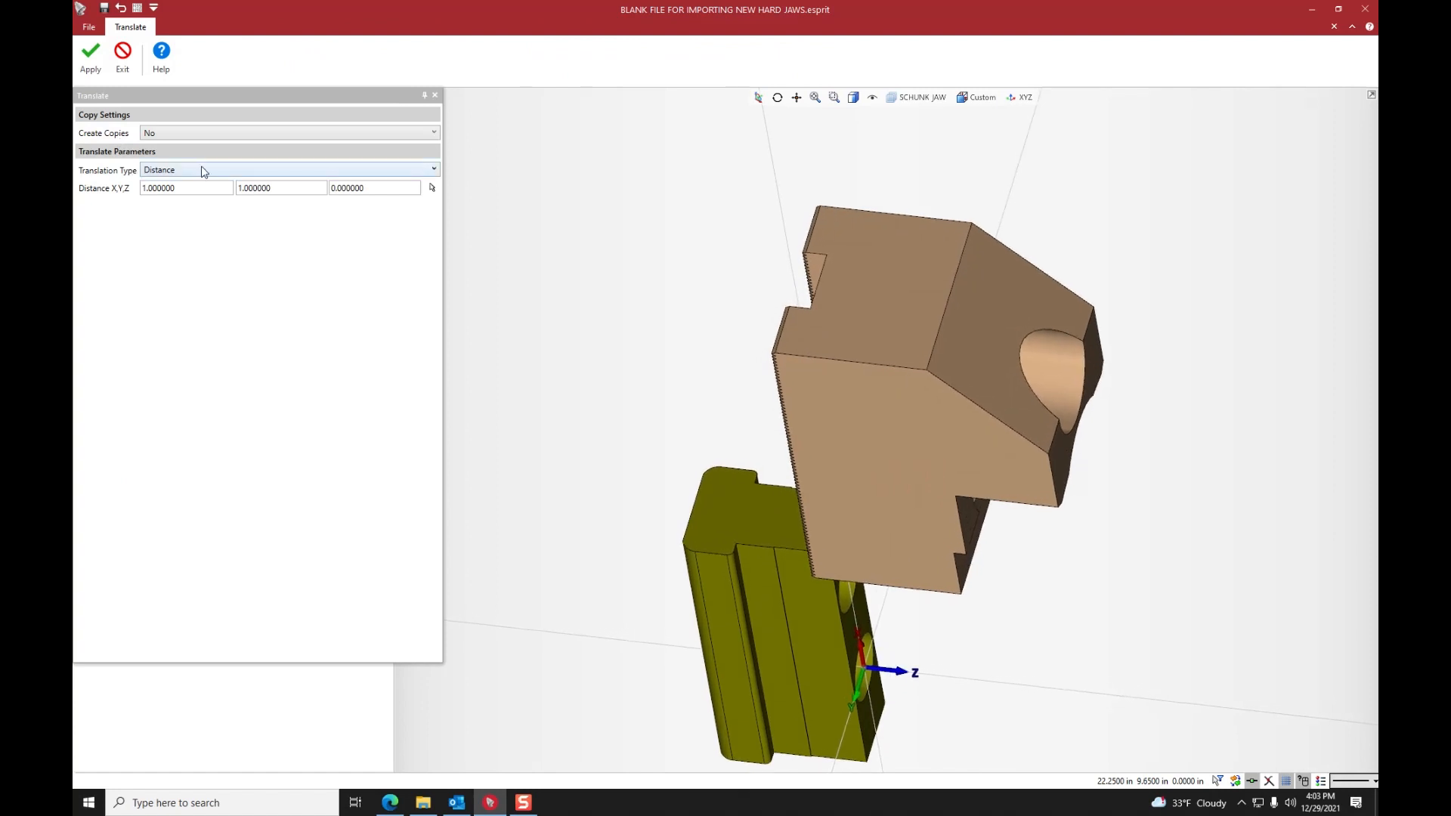
left_click(190, 188)
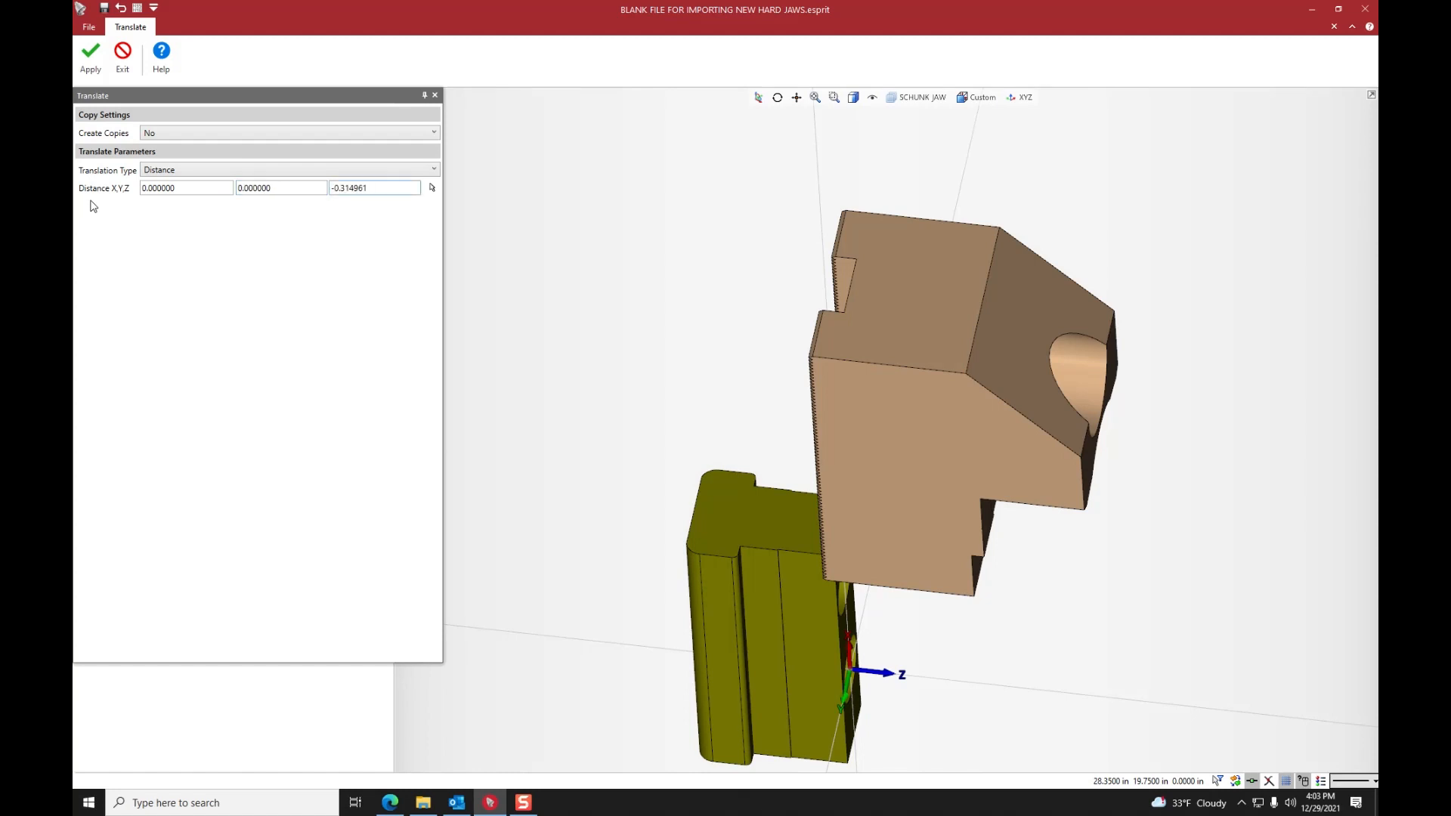
left_click(84, 65)
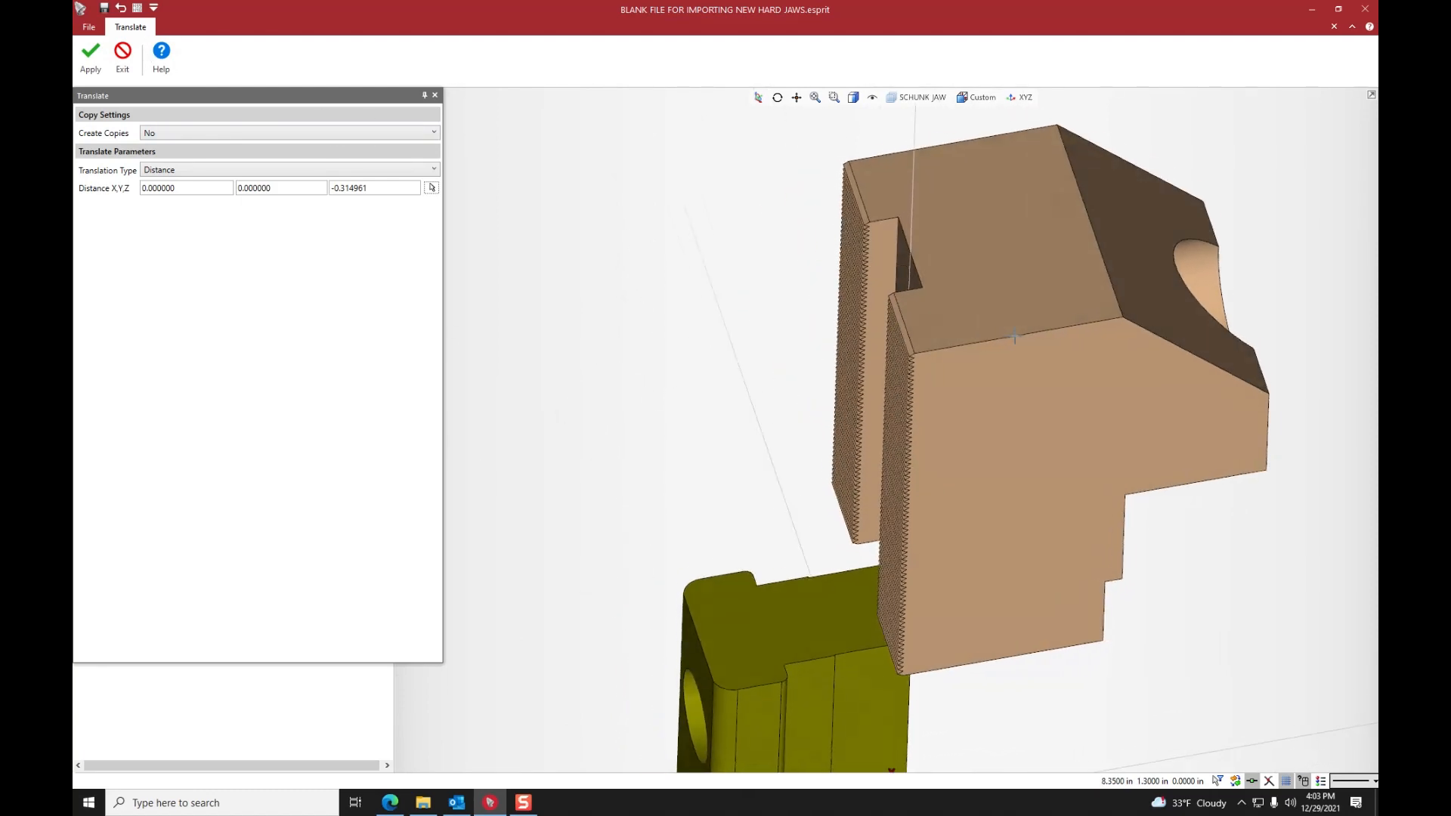
left_click(100, 63)
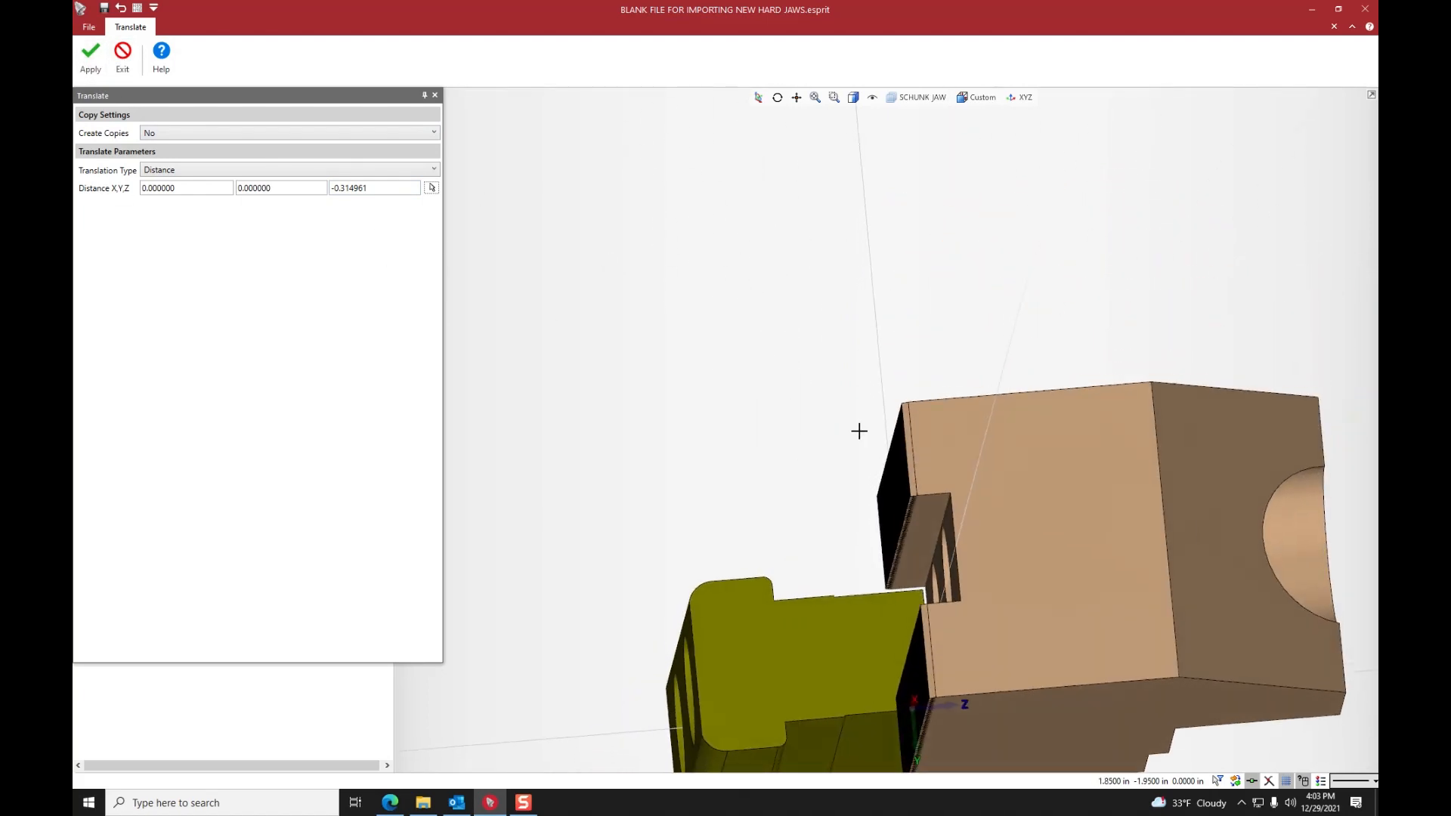
left_click(122, 66)
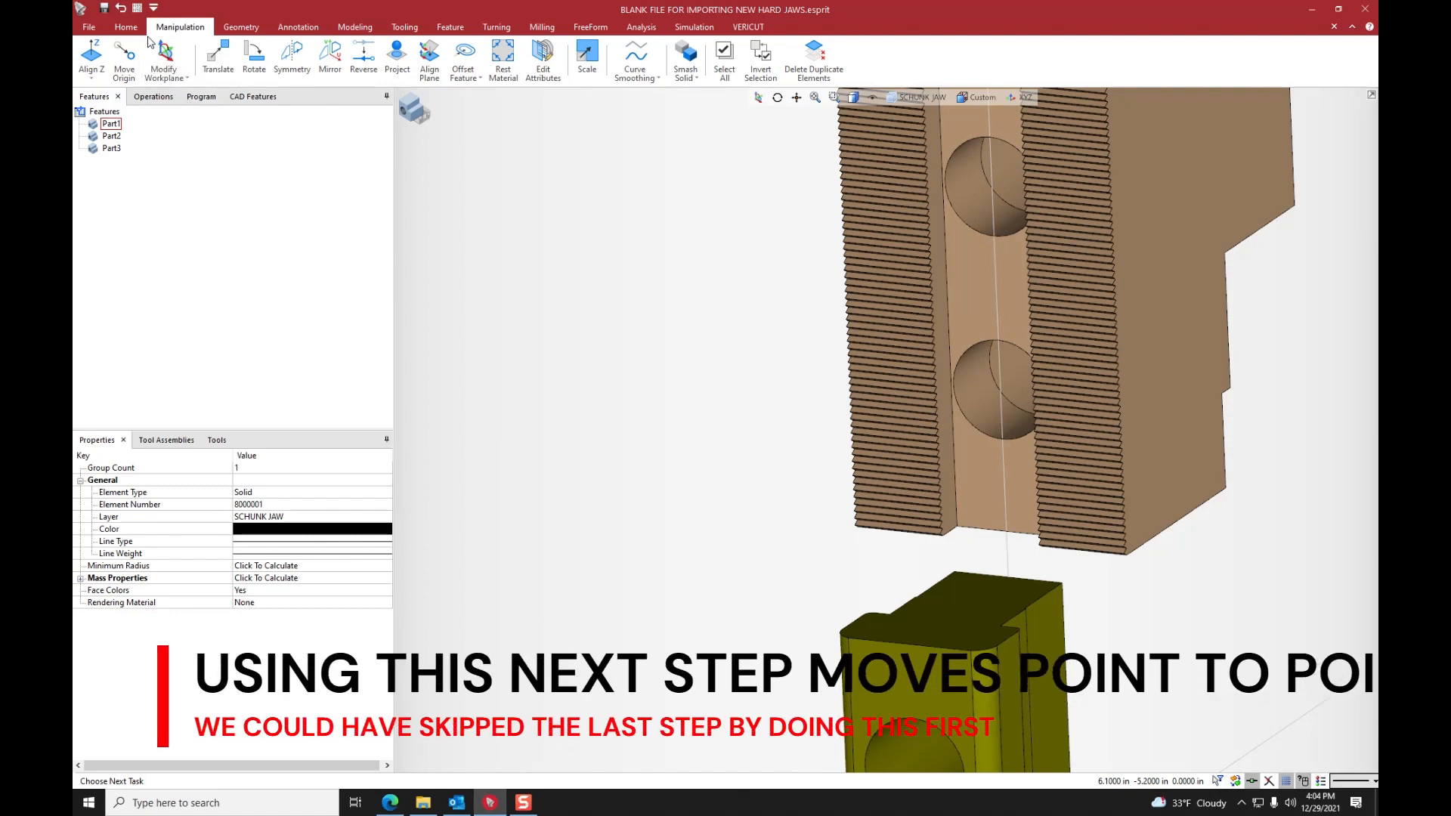
- Measure from the centre of the imported jaw's lower bolt hole to the origin point at the centre of the T-nut's hole
left_click(126, 27)
left_click(588, 60)
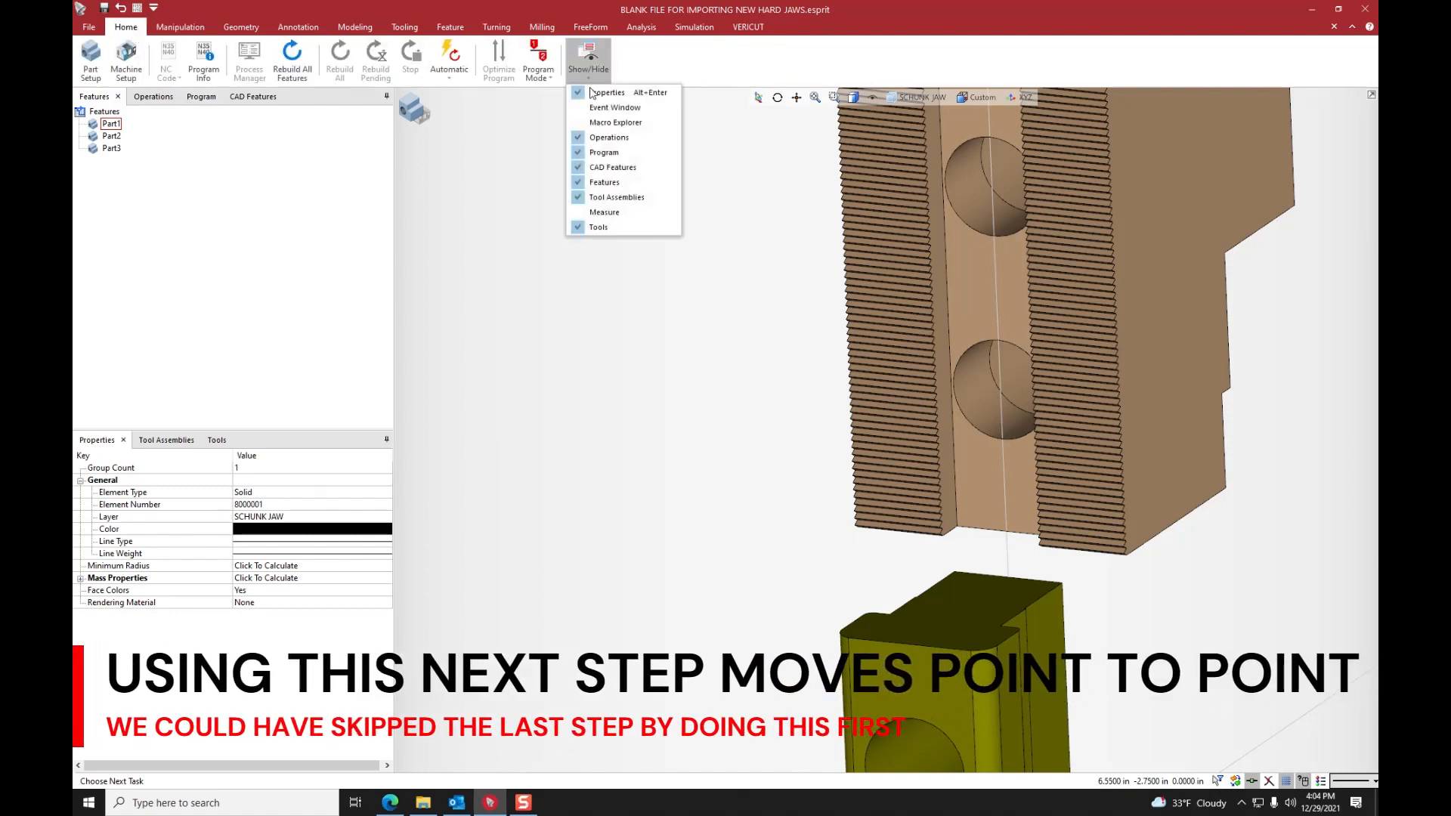
left_click(616, 215)
left_click(386, 543)
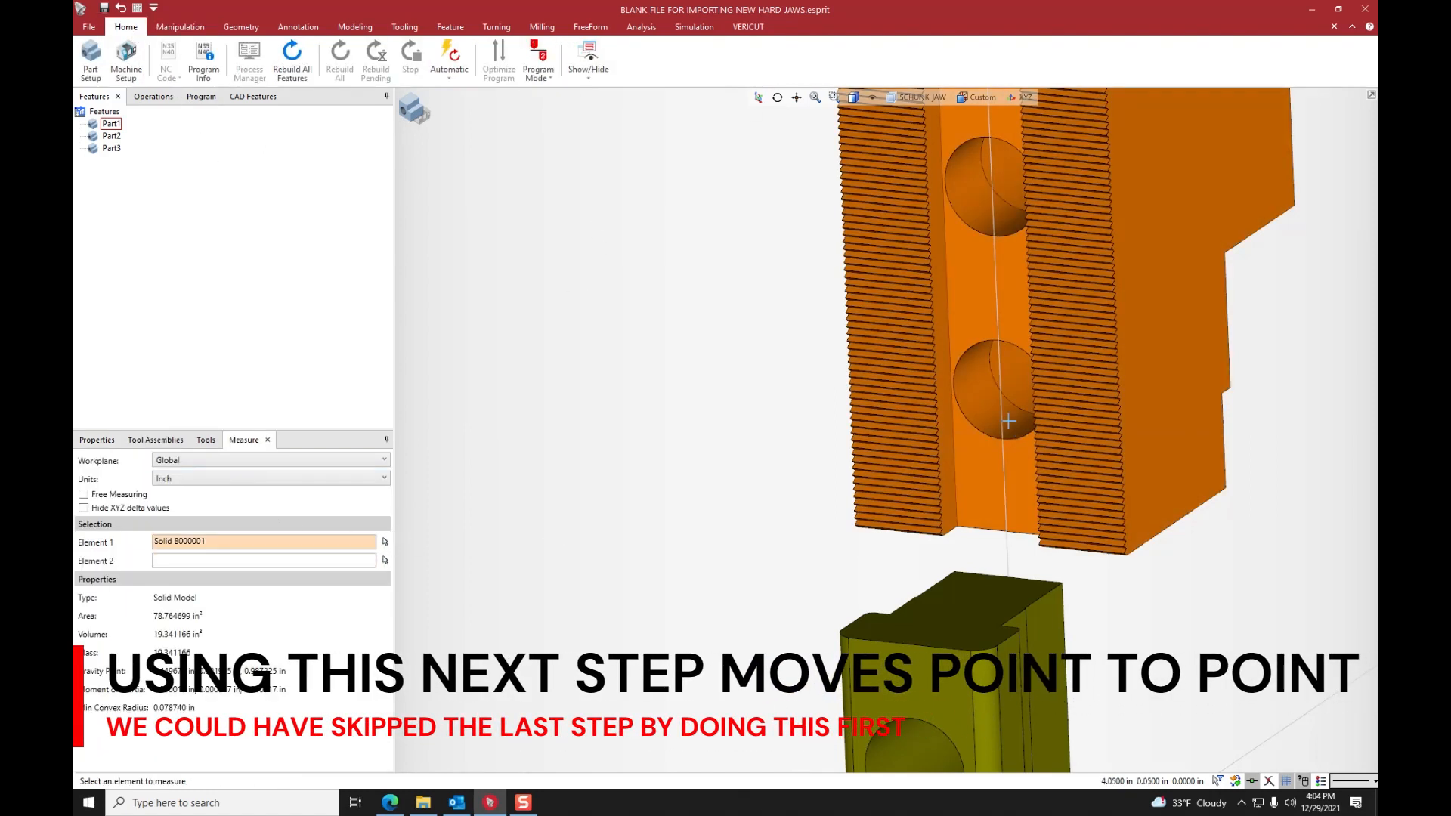
left_click(1000, 390)
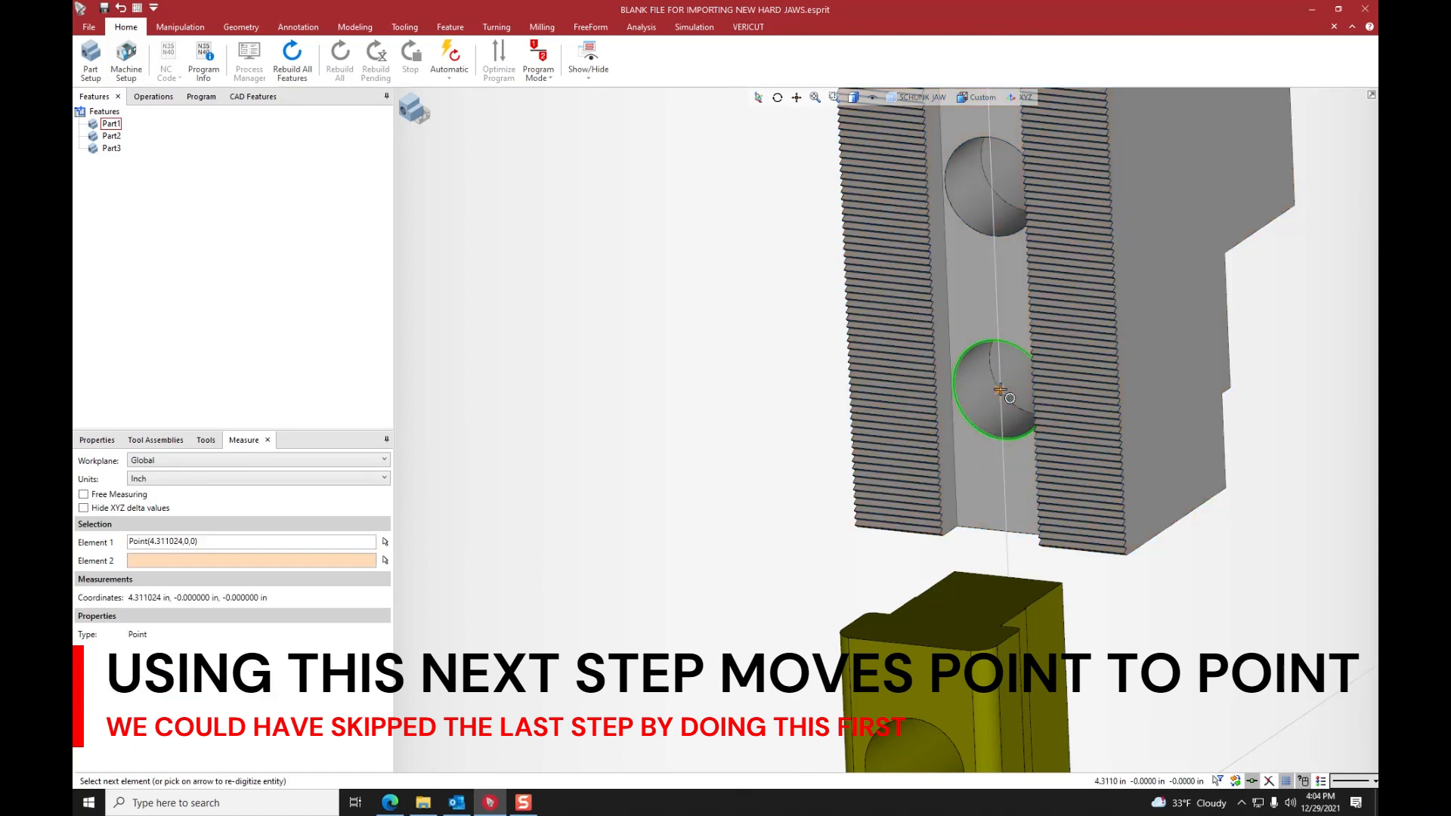
middle_click_drag(899, 457, 869, 464)
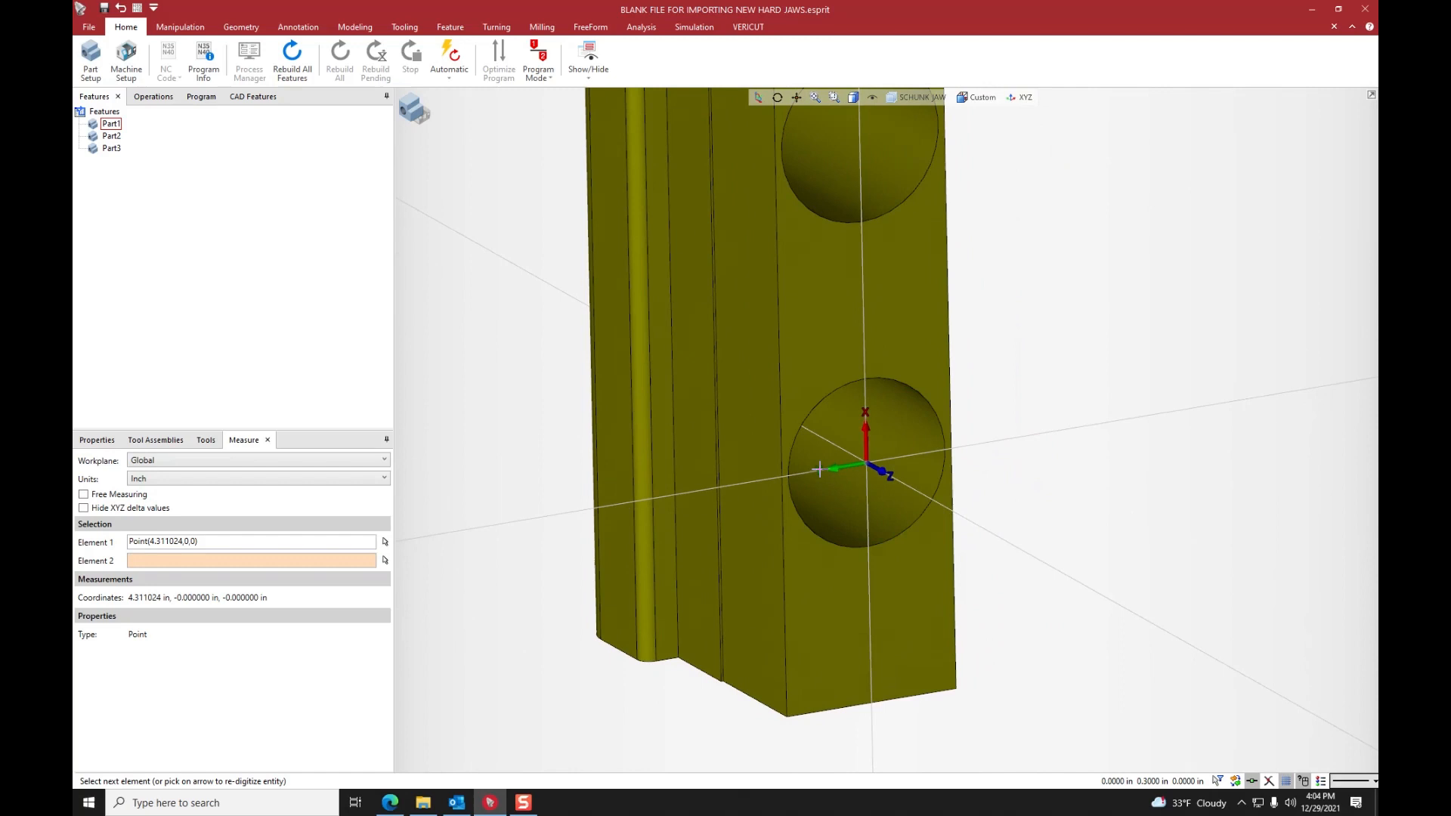
left_click(874, 472)
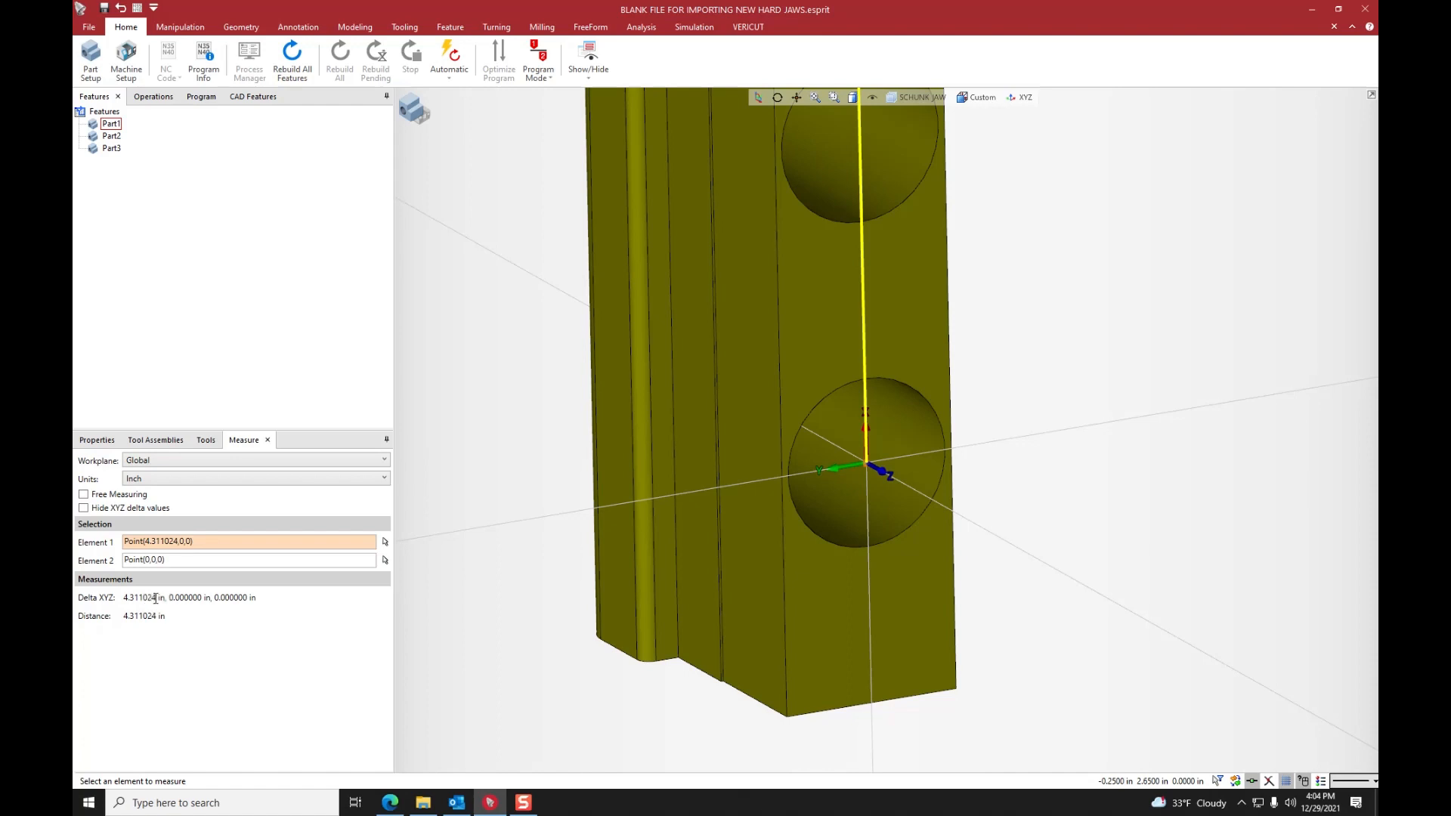
- Close the Measure tool
scroll(1075, 450, "down", 3)
middle_click_drag(1052, 456, 964, 417)
scroll(1050, 427, "down", 1)
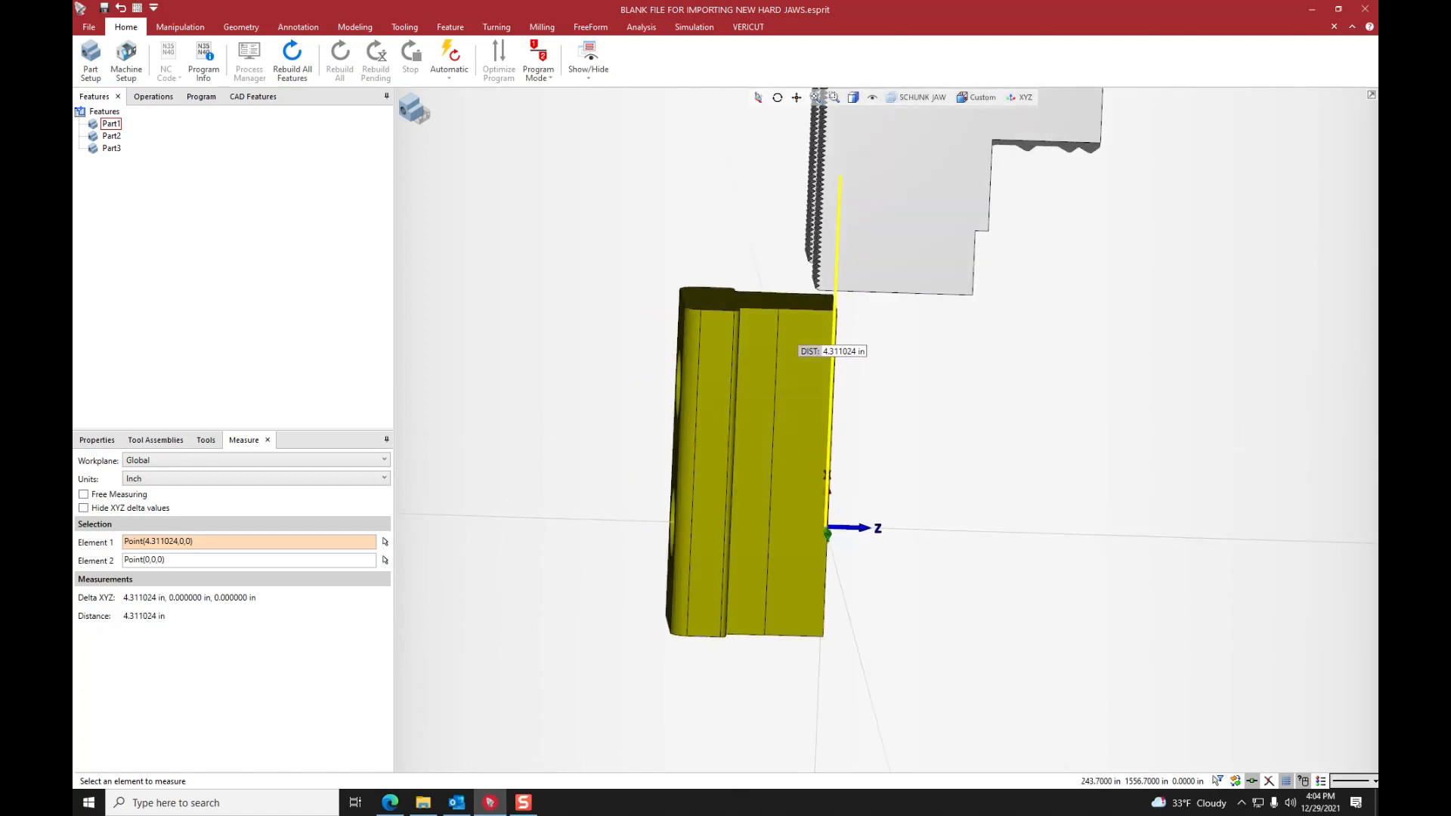
left_click(268, 441)
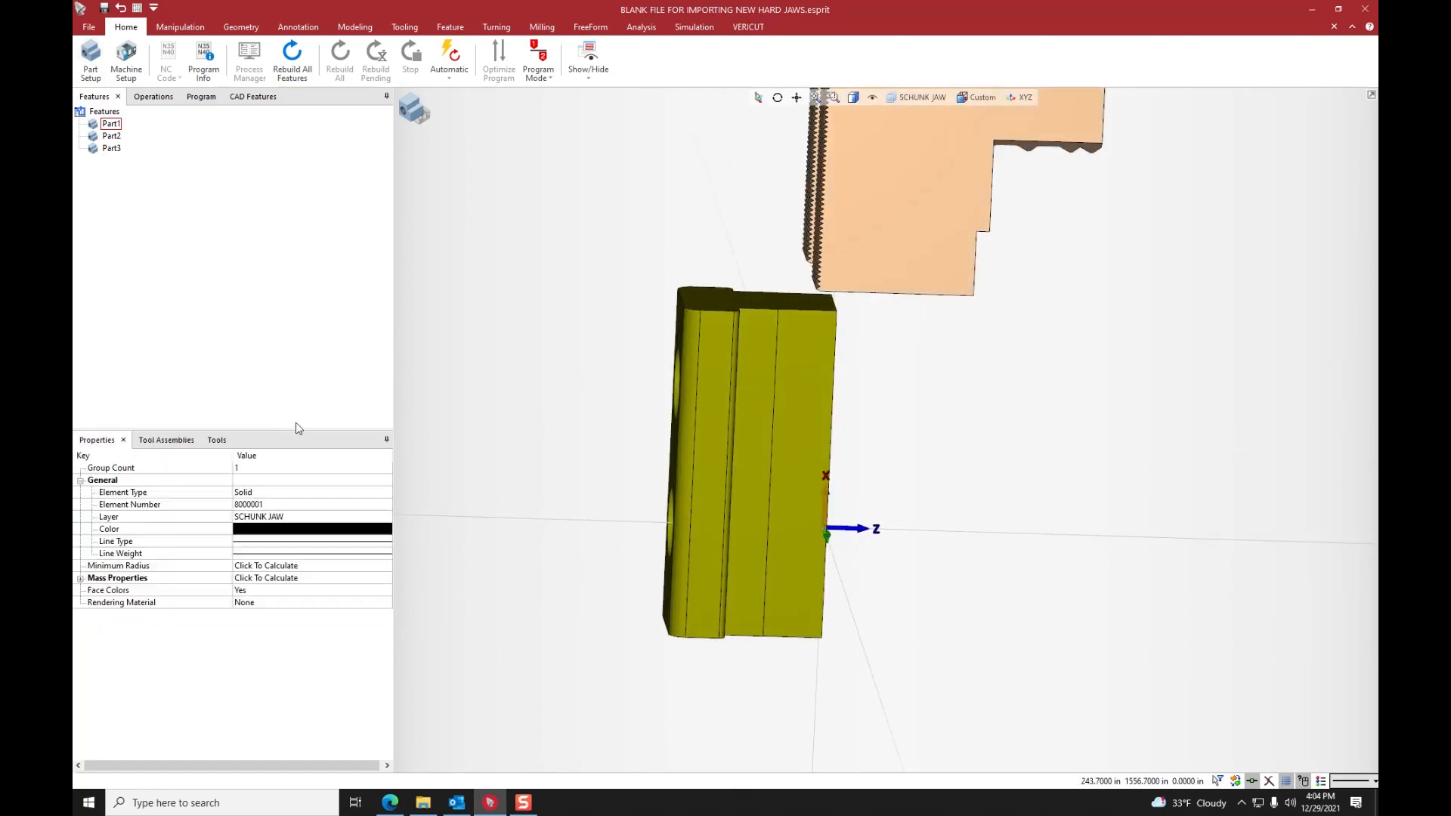
- Start a Two Points translation of the imported jaw without copies, with the centre of its lower bolt hole (4.311024, 0, 0) as Point 1
left_click(1143, 526)
middle_click_drag(1031, 592, 982, 387)
mouse_move(1024, 451)
left_mouse_down()
mouse_move(906, 201)
mouse_move(877, 170)
left_mouse_up()
middle_click_drag(749, 268, 718, 279)
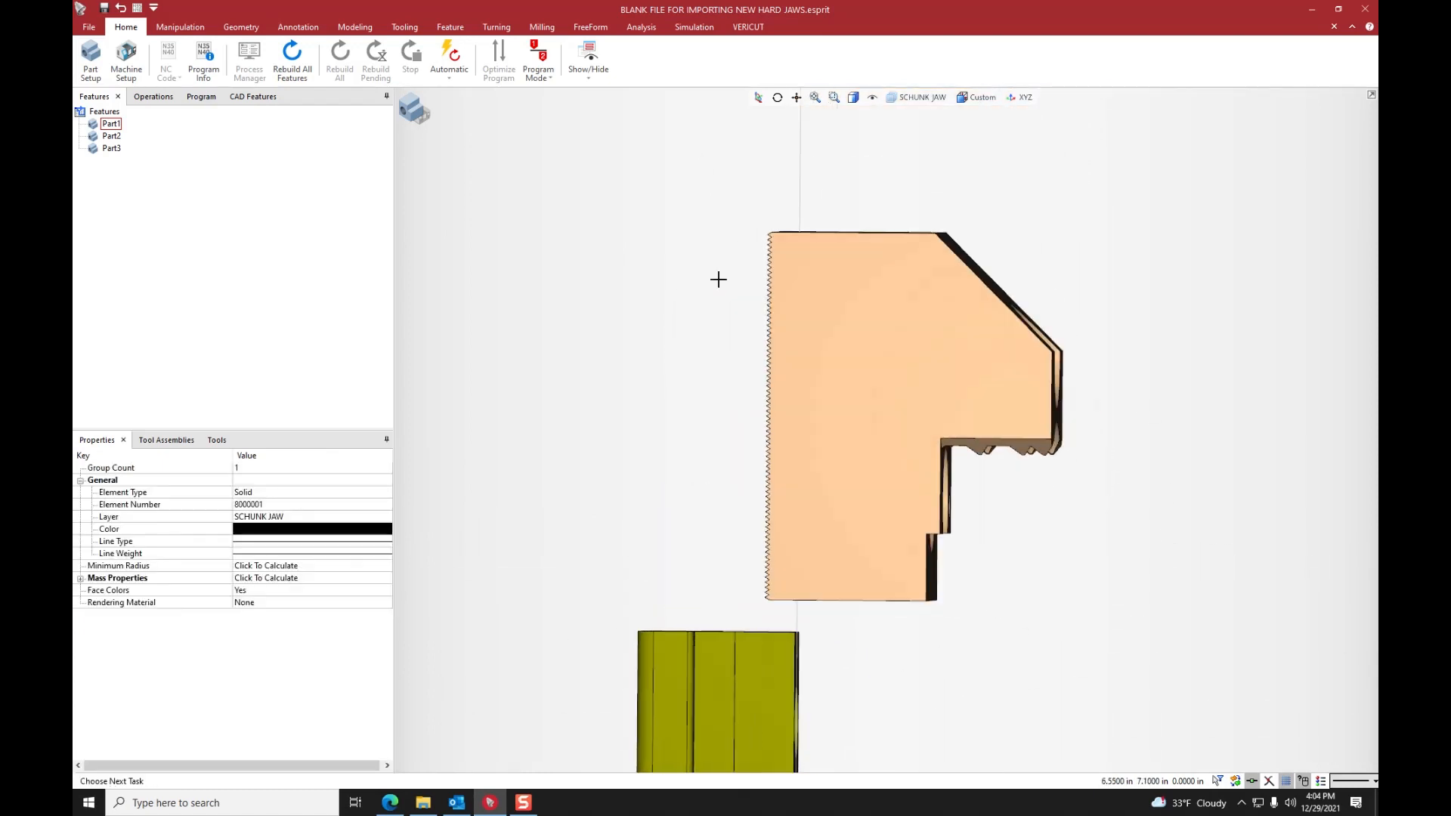
left_click(180, 26)
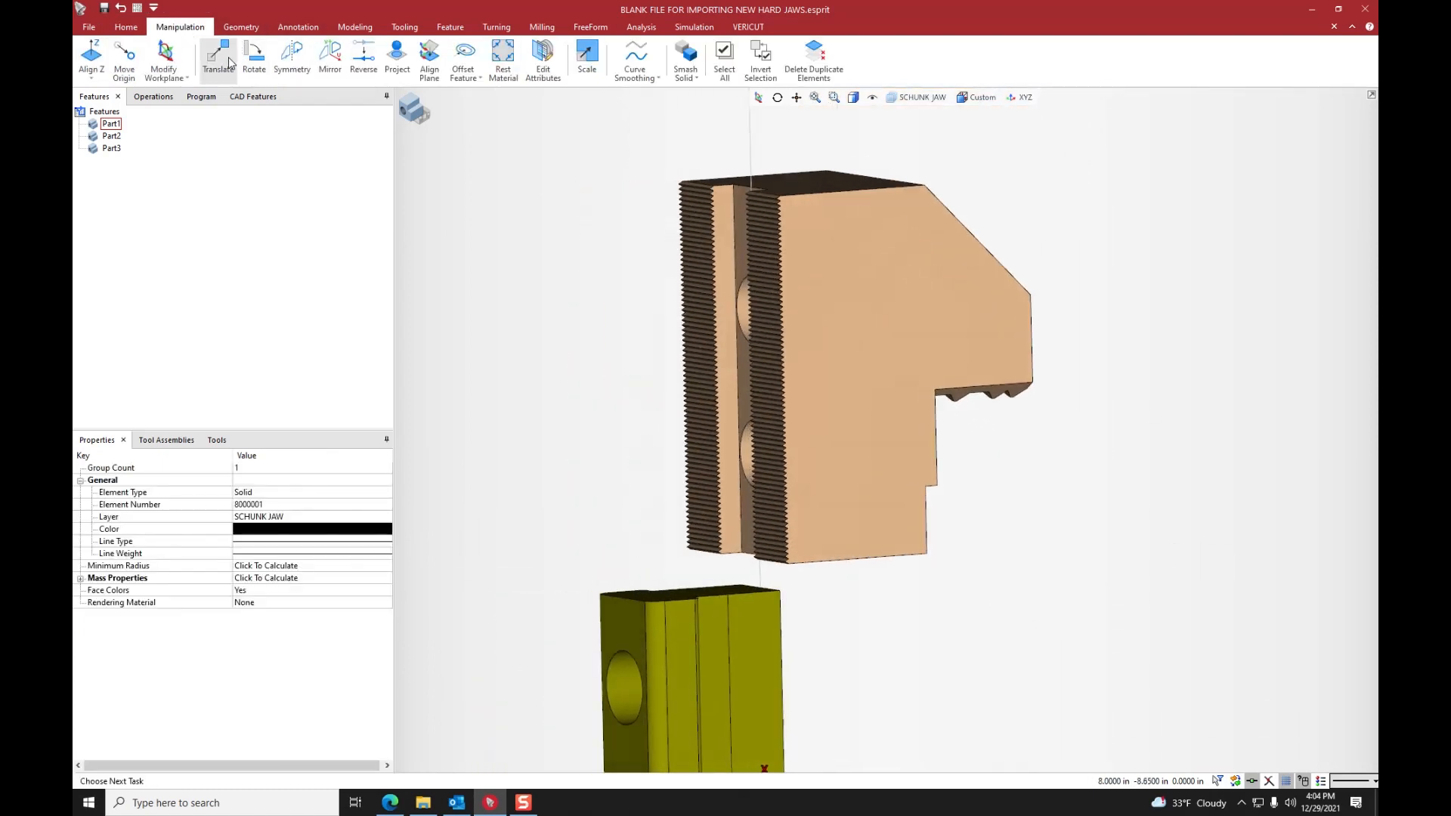
left_click(229, 63)
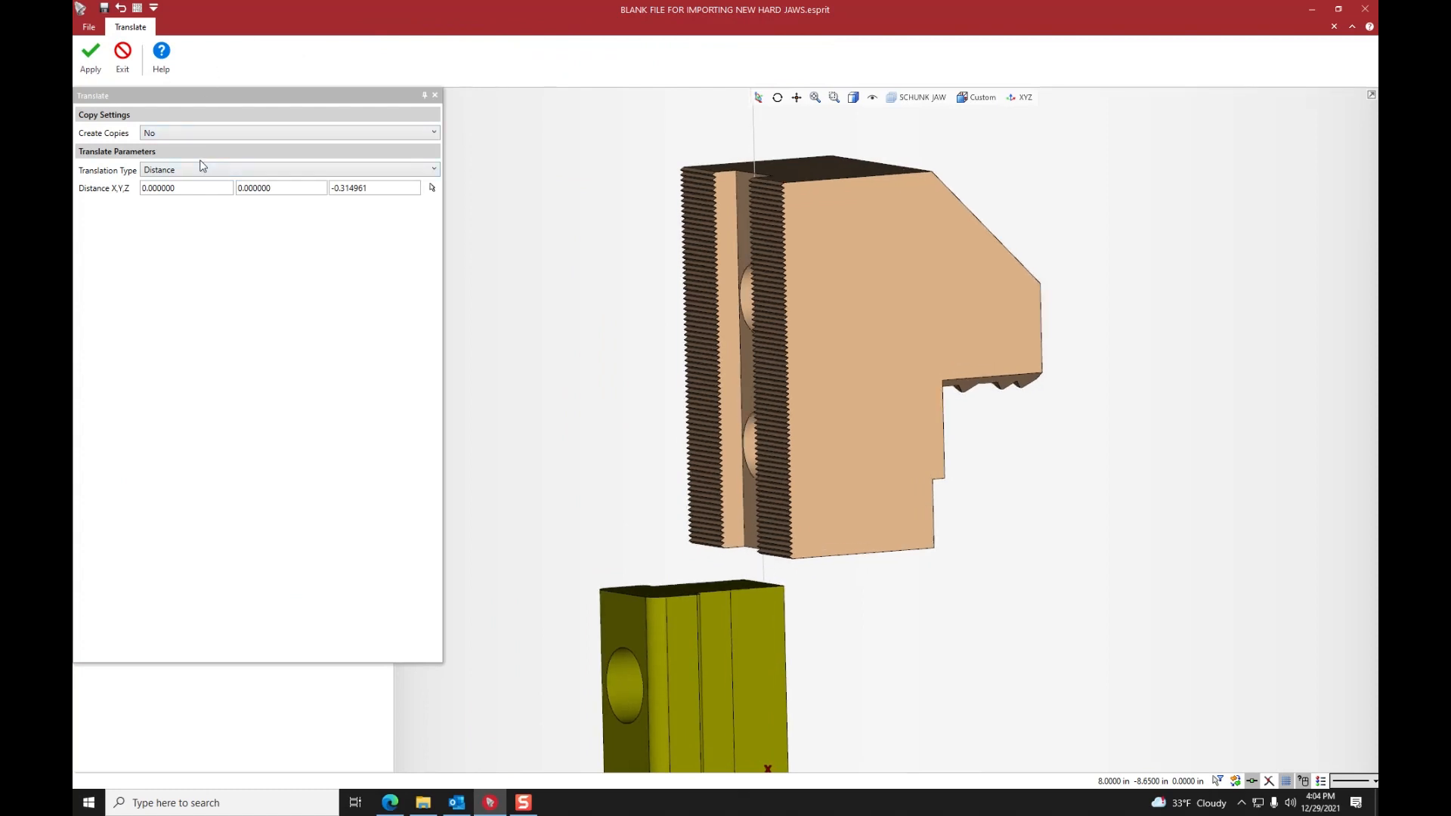
left_click(325, 169)
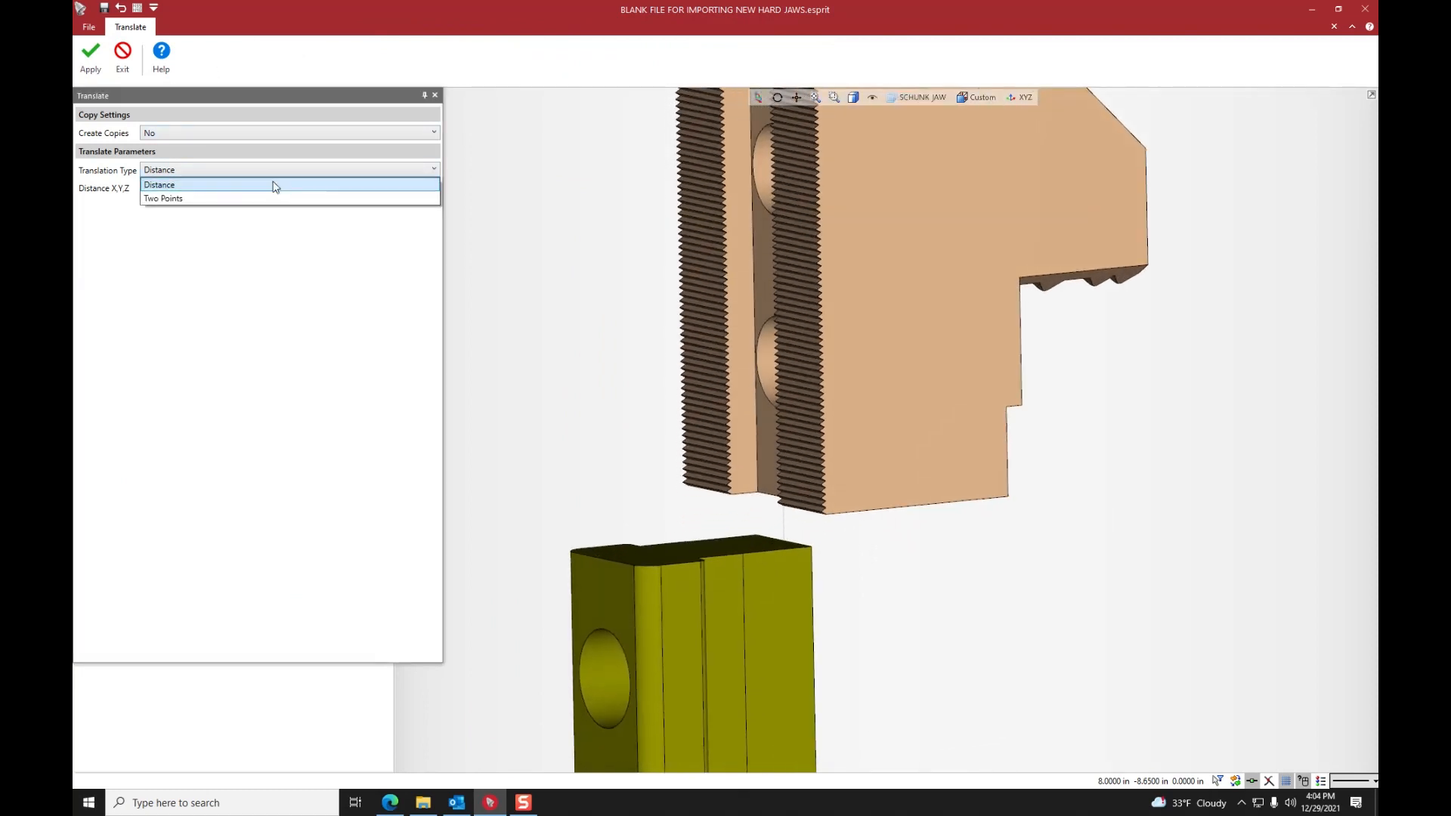
left_click(156, 198)
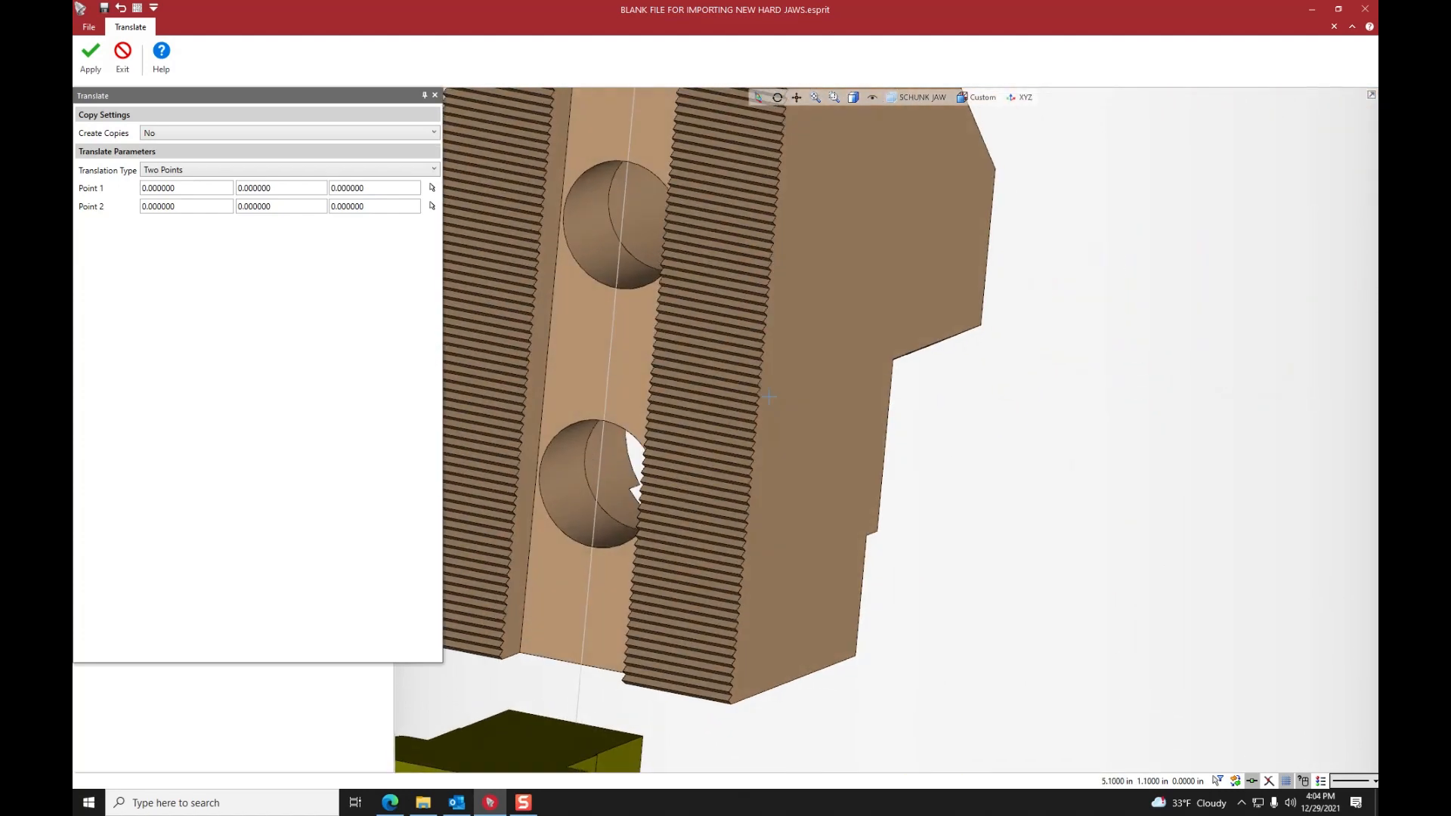
left_click(432, 188)
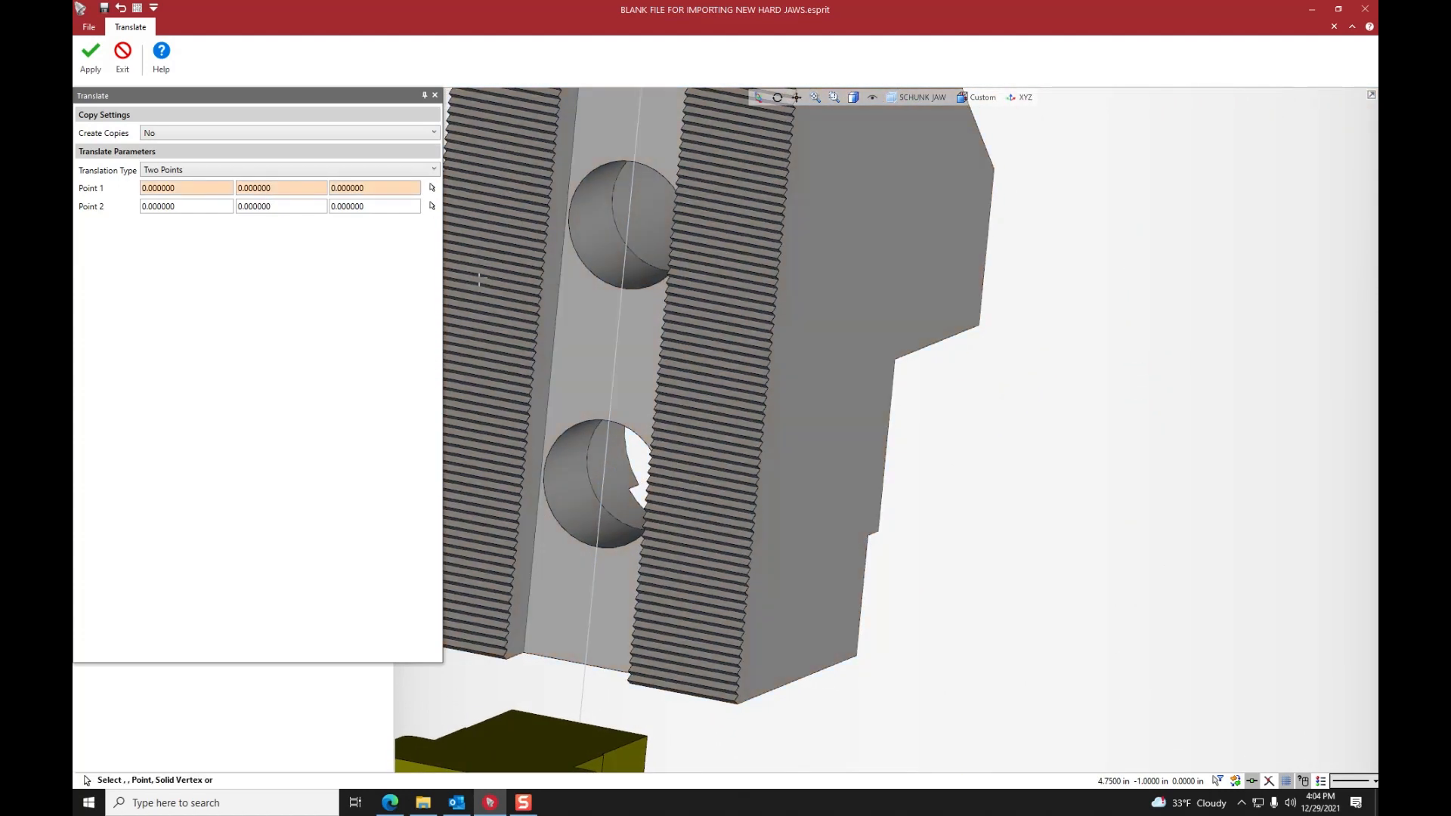
left_click(601, 485)
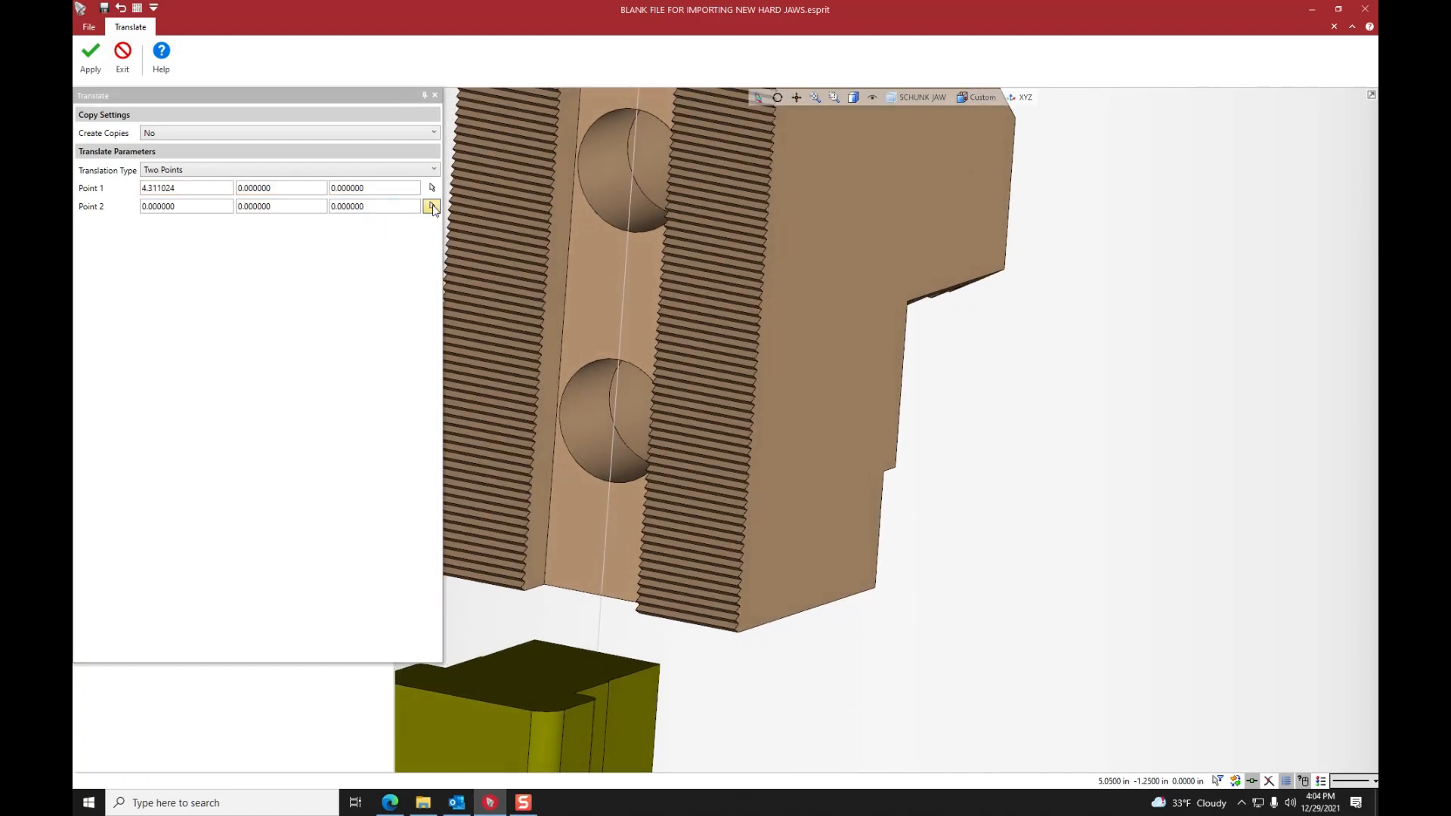
- Use the origin 0, 0, 0 at the T-nut's lower hole centre as Point 2, apply the translation, and exit the Translate command
left_click(432, 206)
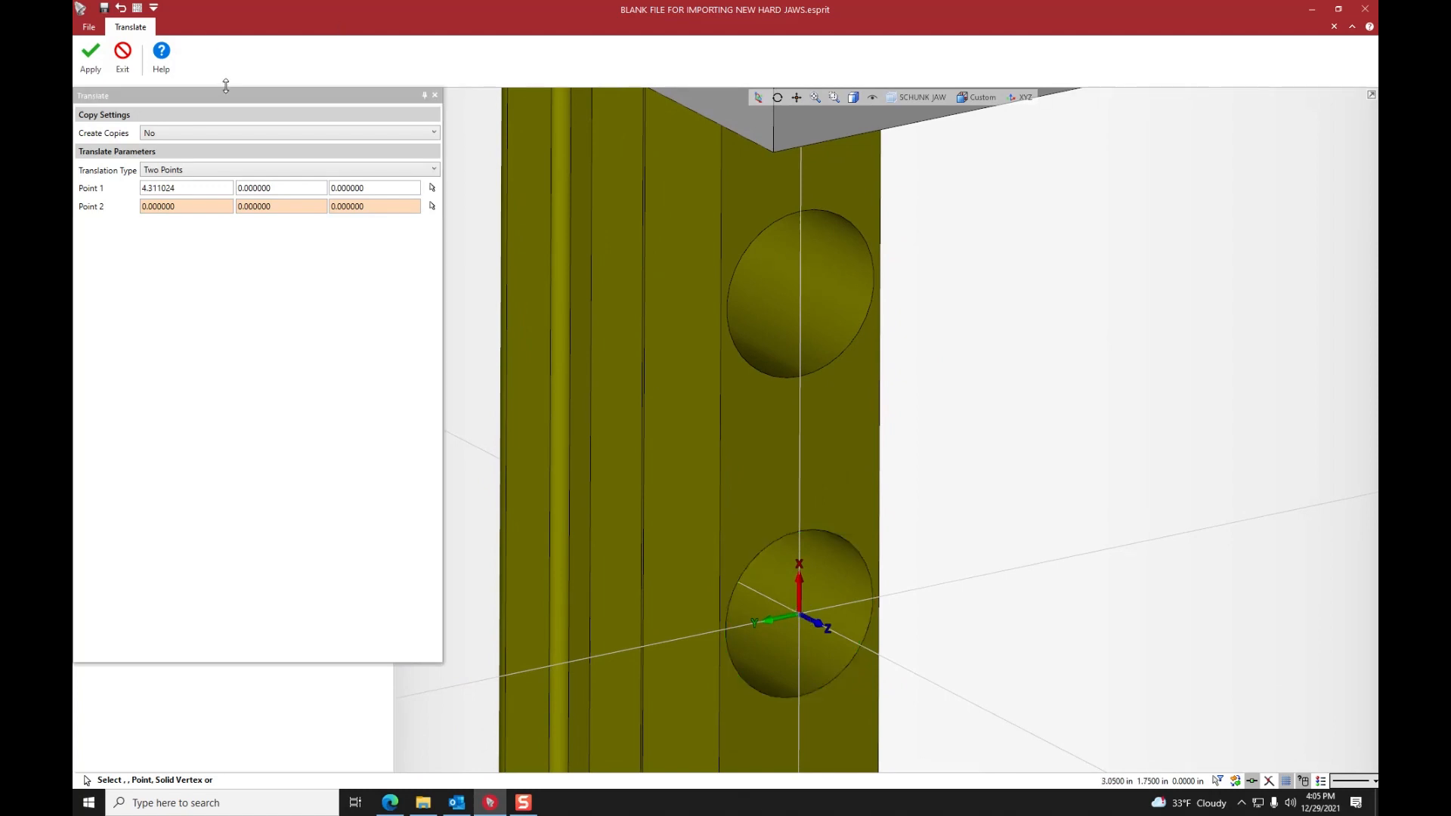
left_click(91, 57)
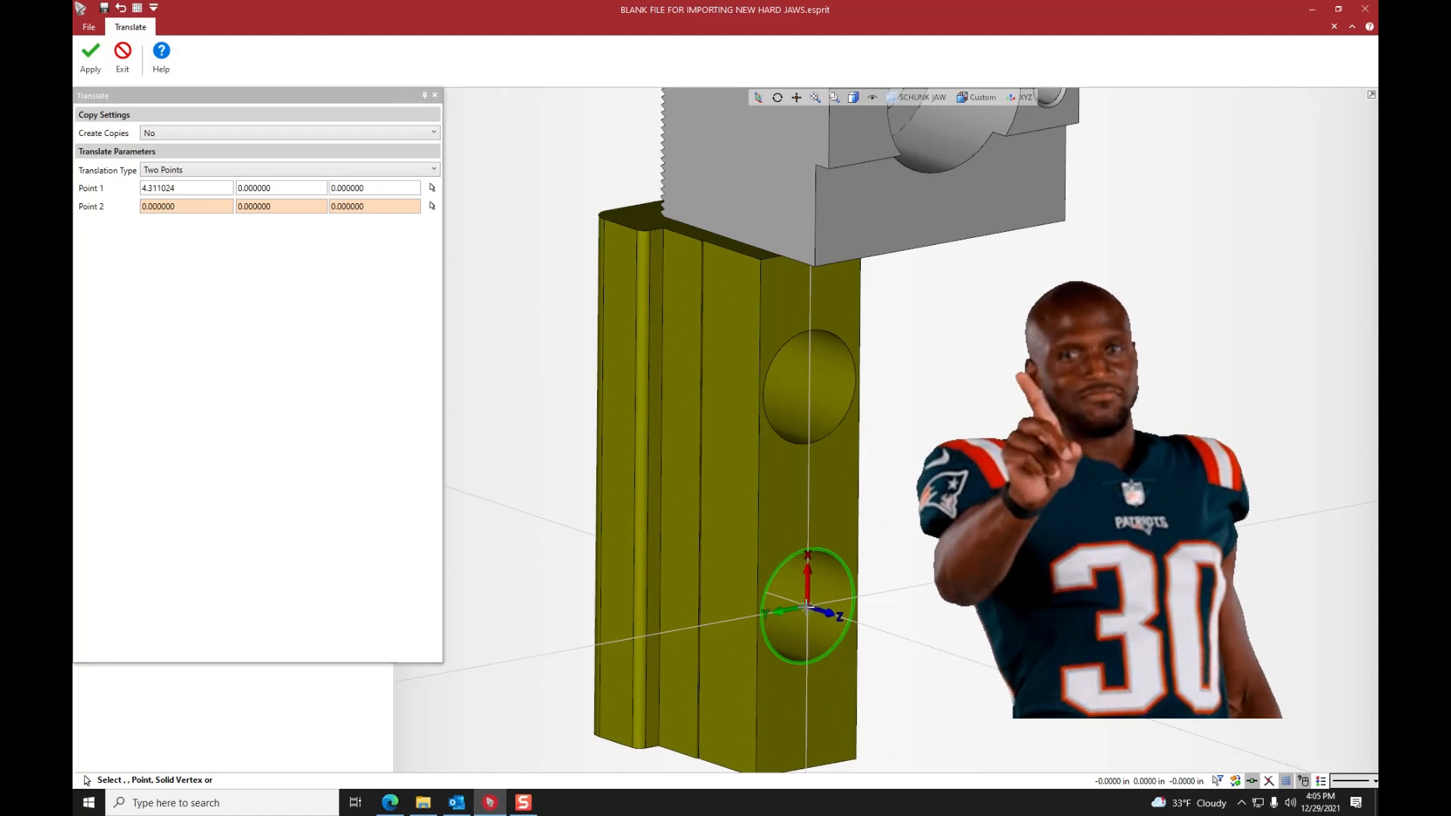
left_click(211, 192)
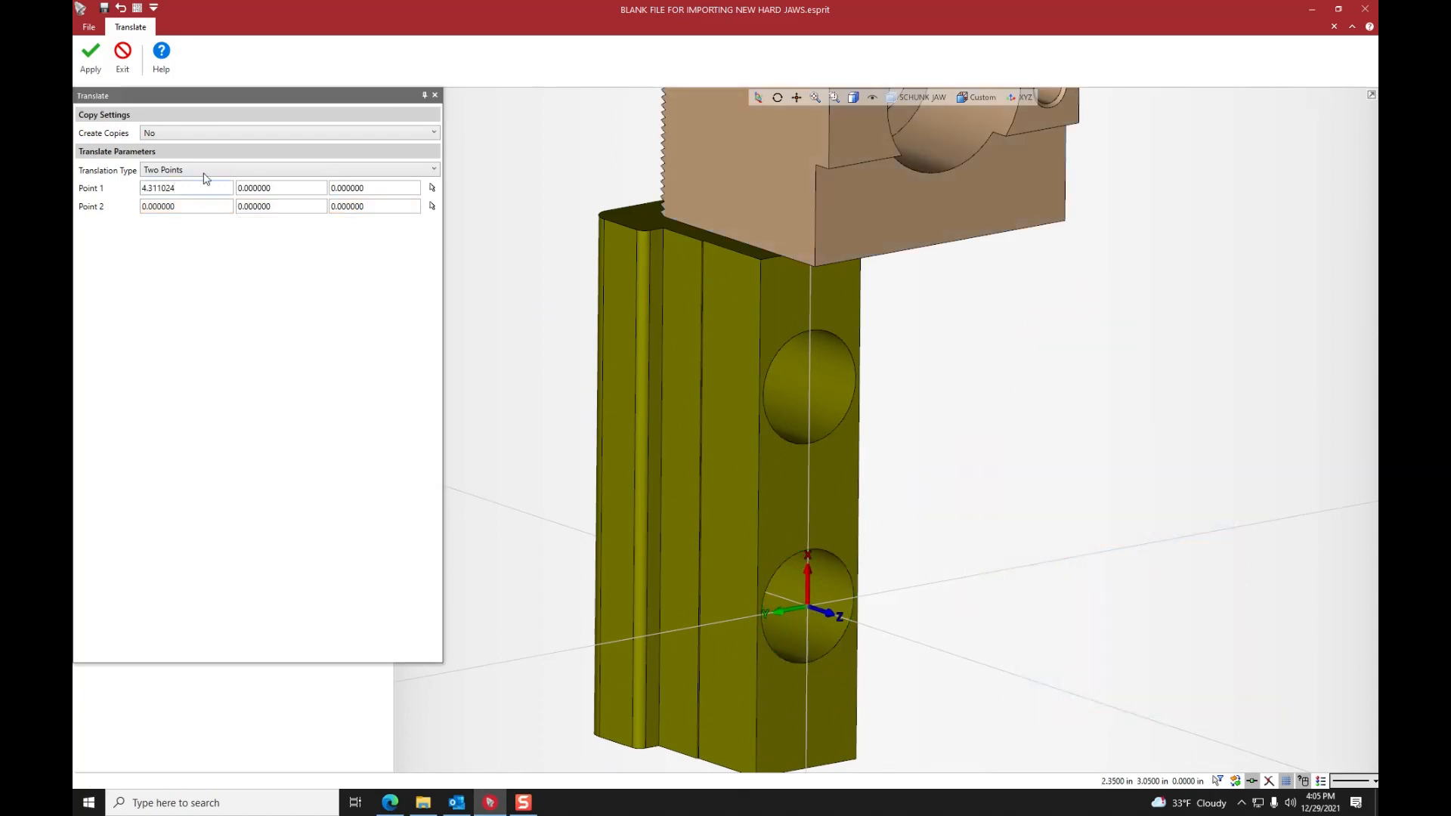
left_click(91, 61)
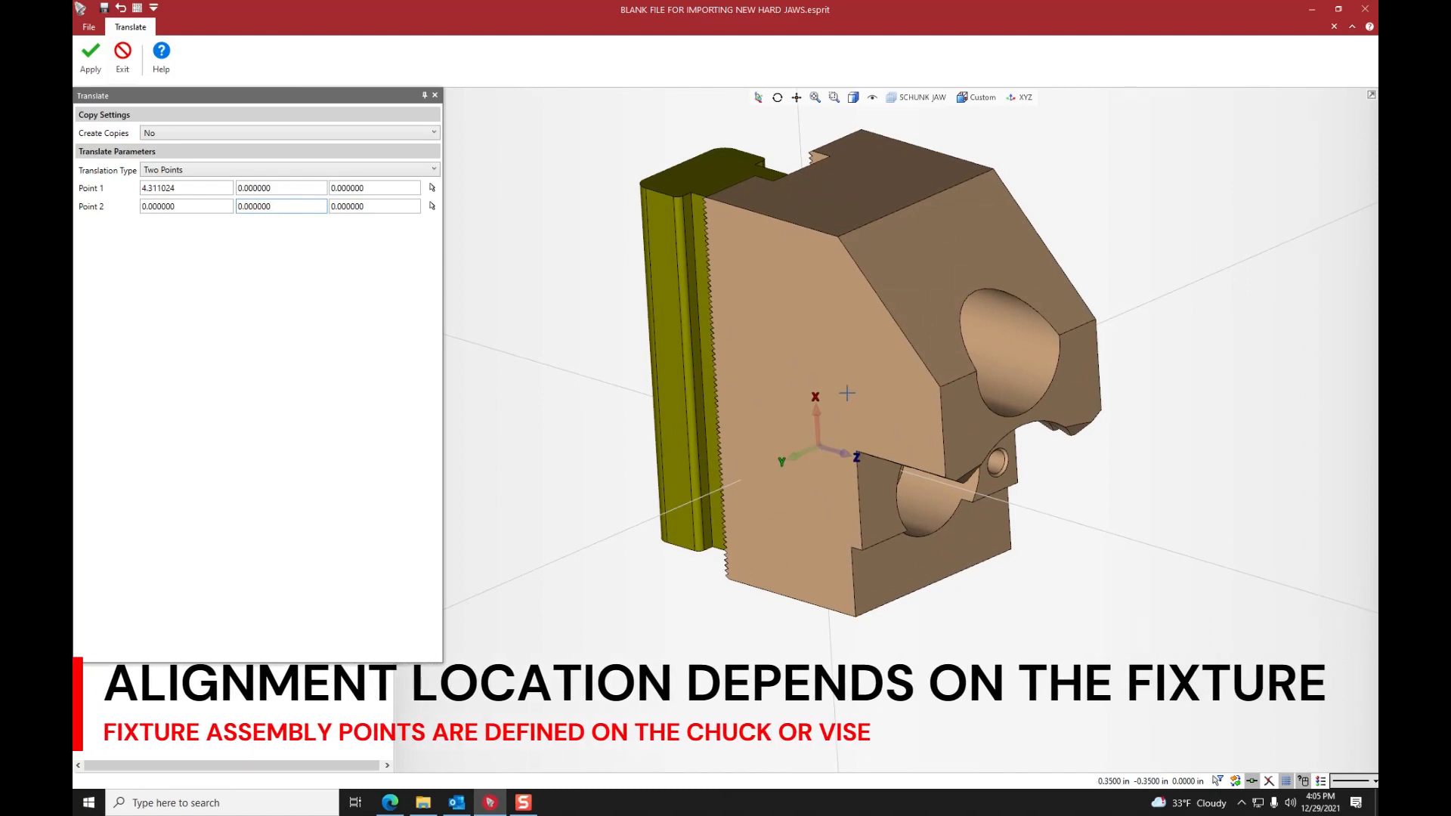
left_click(1018, 99)
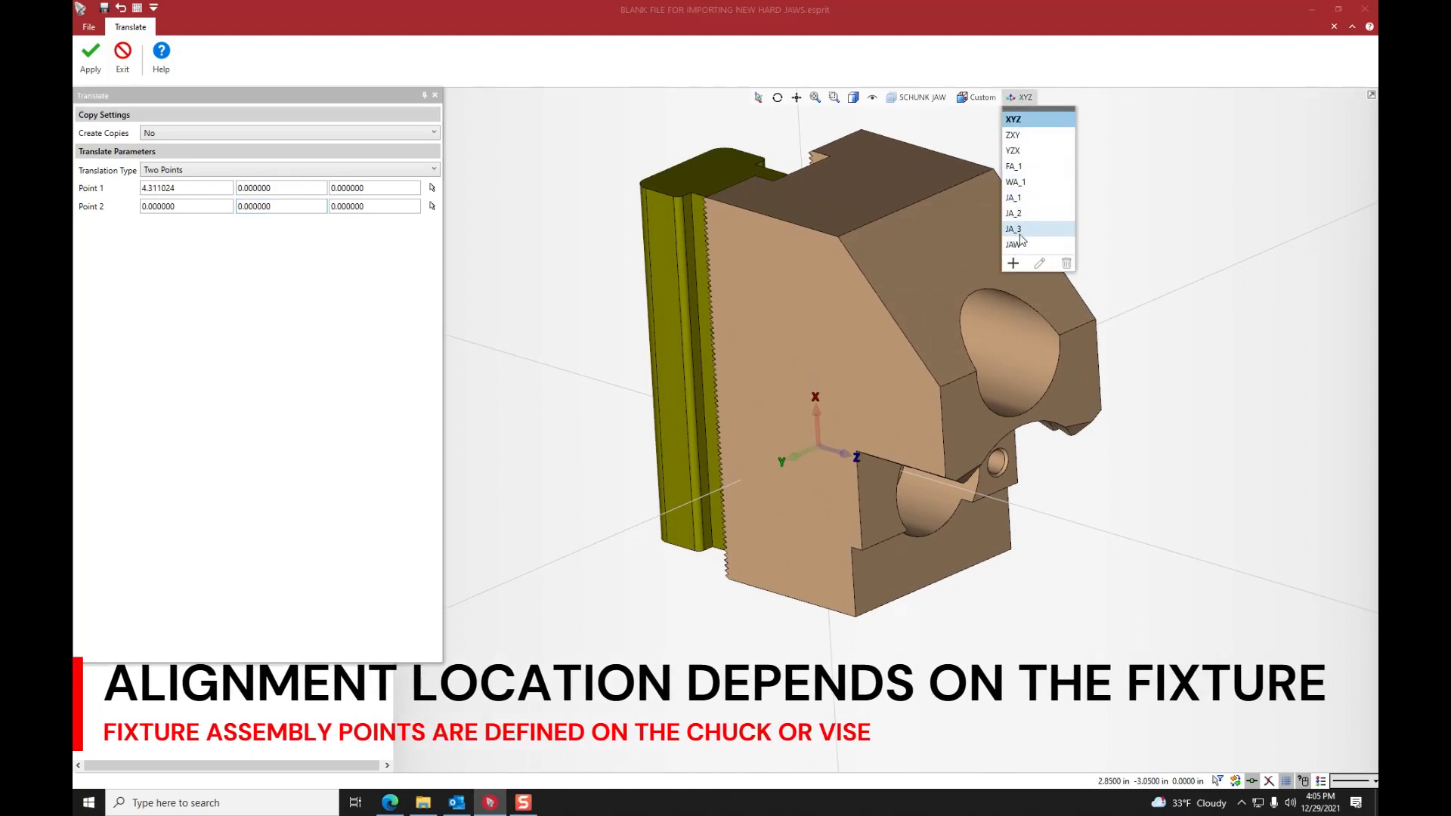
left_click(1025, 93)
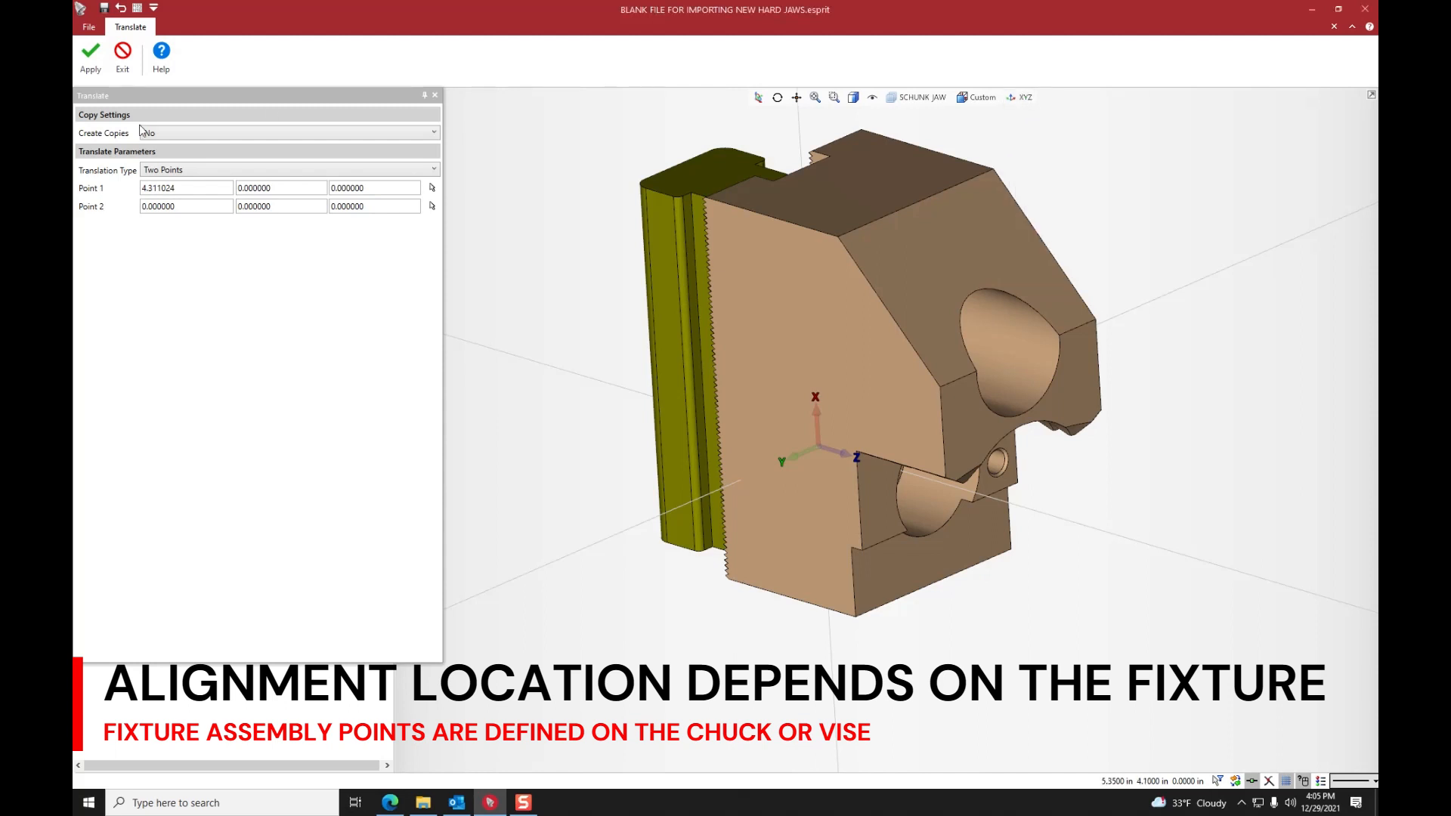
left_click(123, 58)
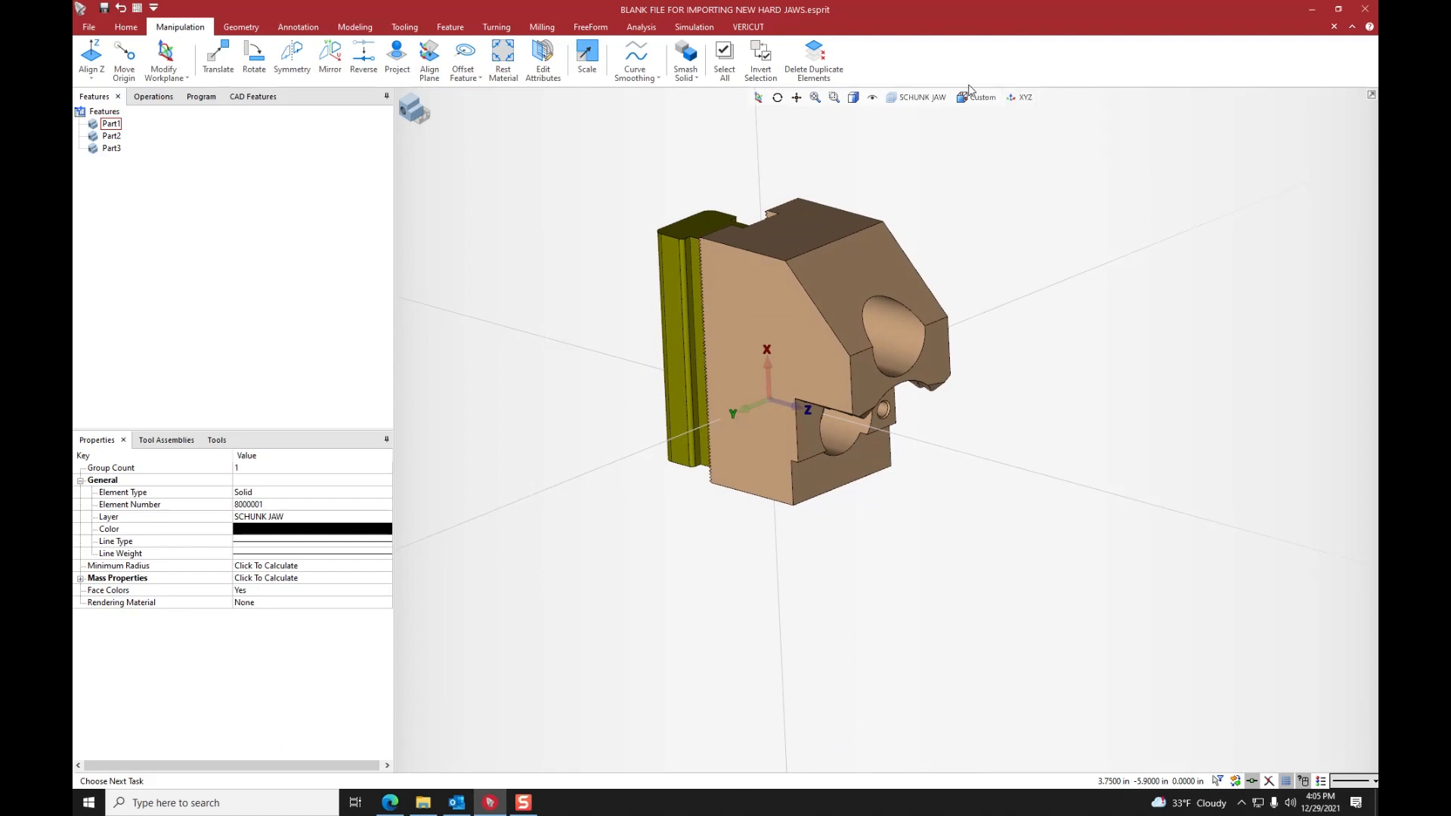
- Delete the work planes FA_1, WA_1, JA_1, JA_2, JA_3 and JAW, and deselect the jaw
left_click(1026, 98)
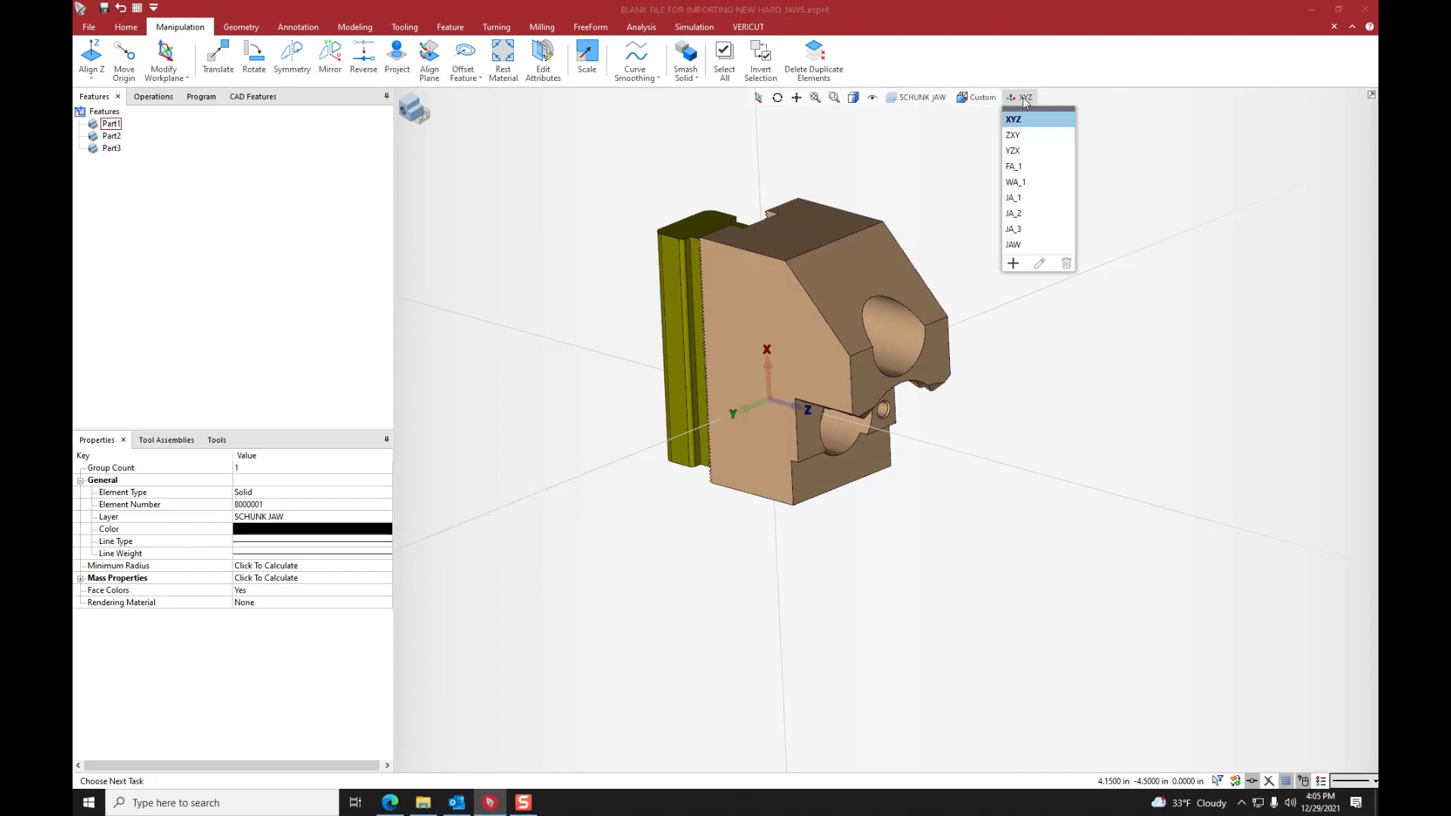
left_click(1018, 167)
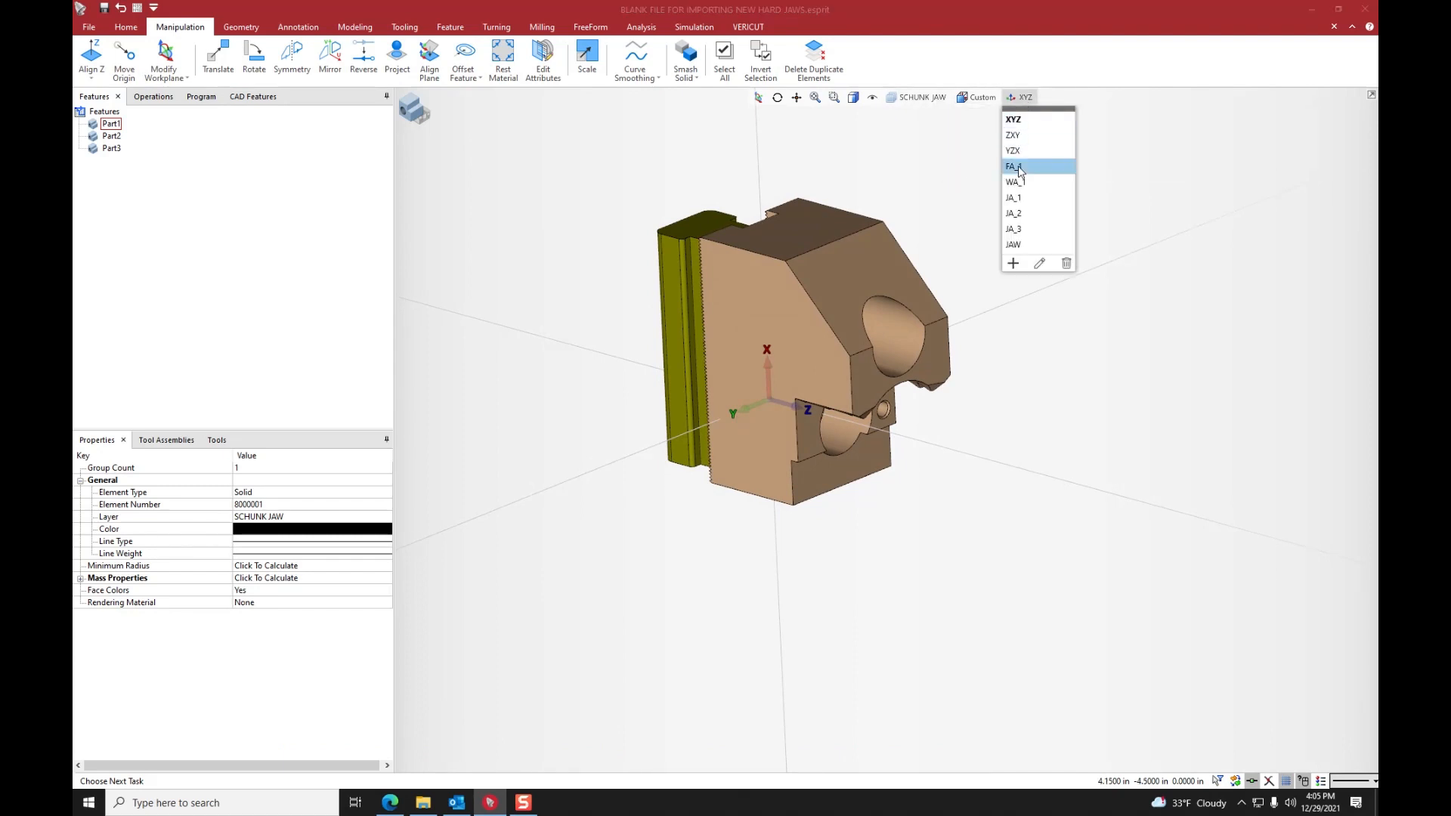
key("Delete")
left_click(1019, 167)
key("Delete")
left_click(1019, 167)
key("Delete")
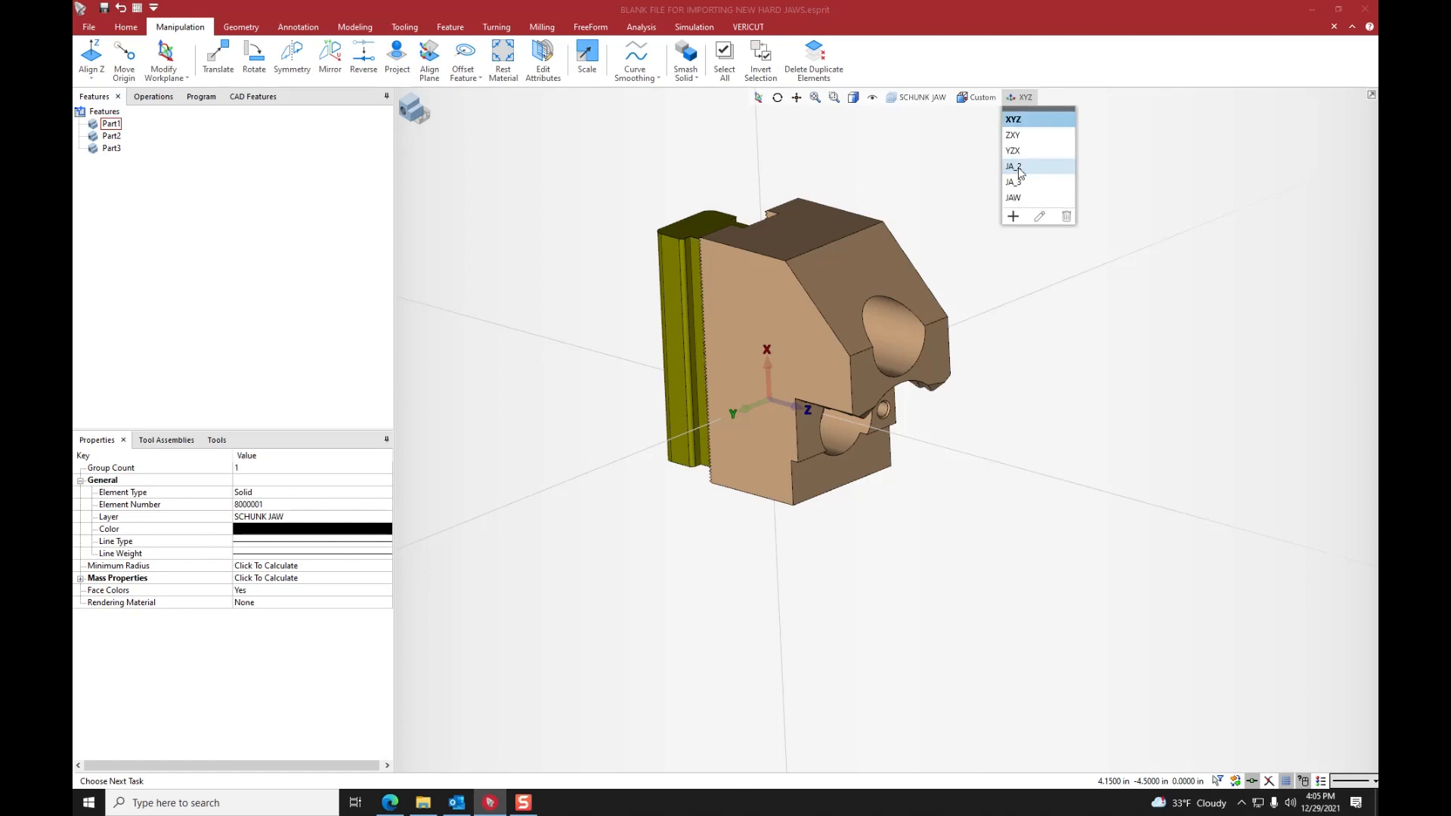
left_click(1019, 167)
key("Delete")
left_click(1018, 167)
key("Delete")
left_click(1019, 167)
key("Delete")
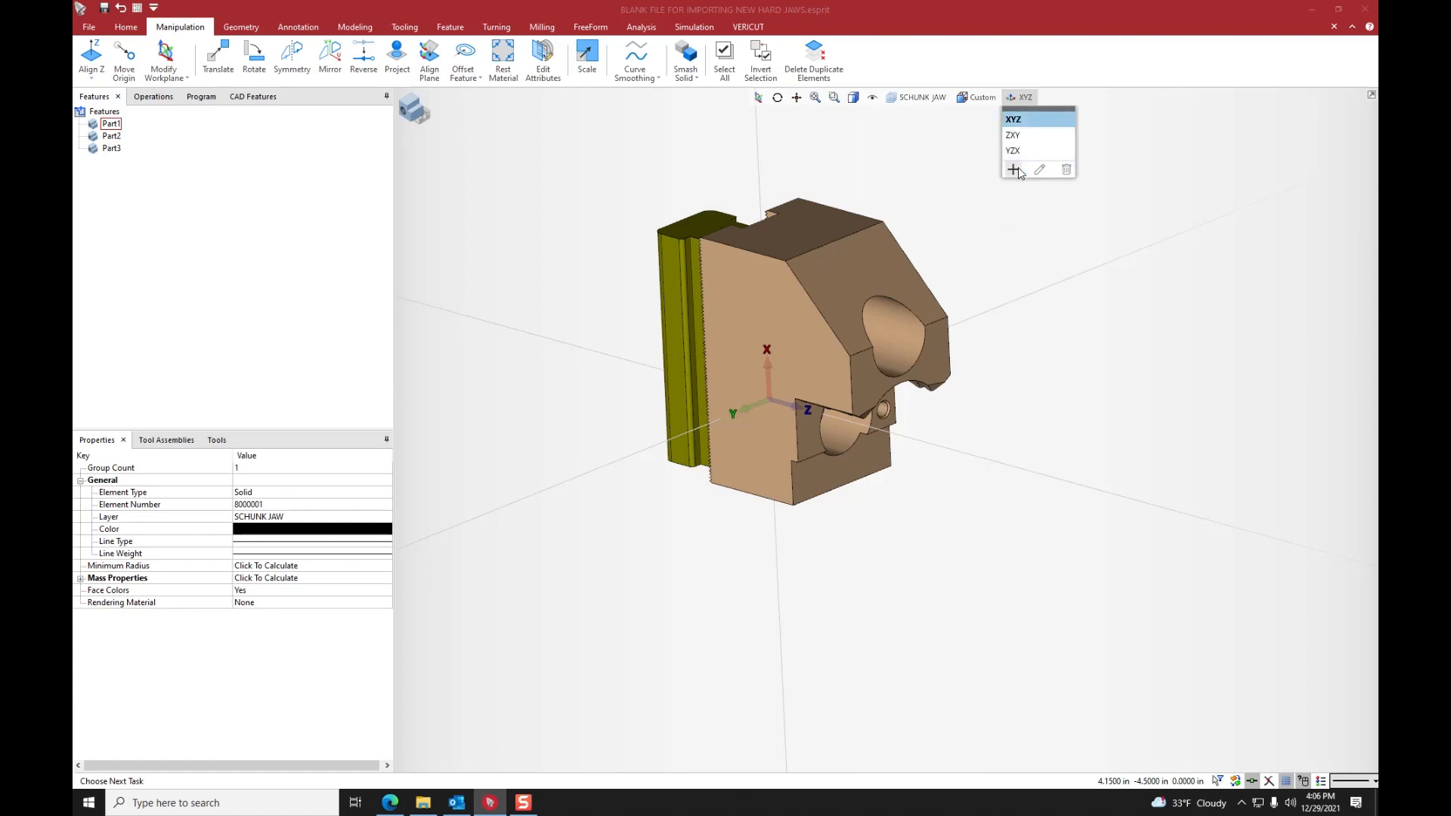
left_click(1137, 134)
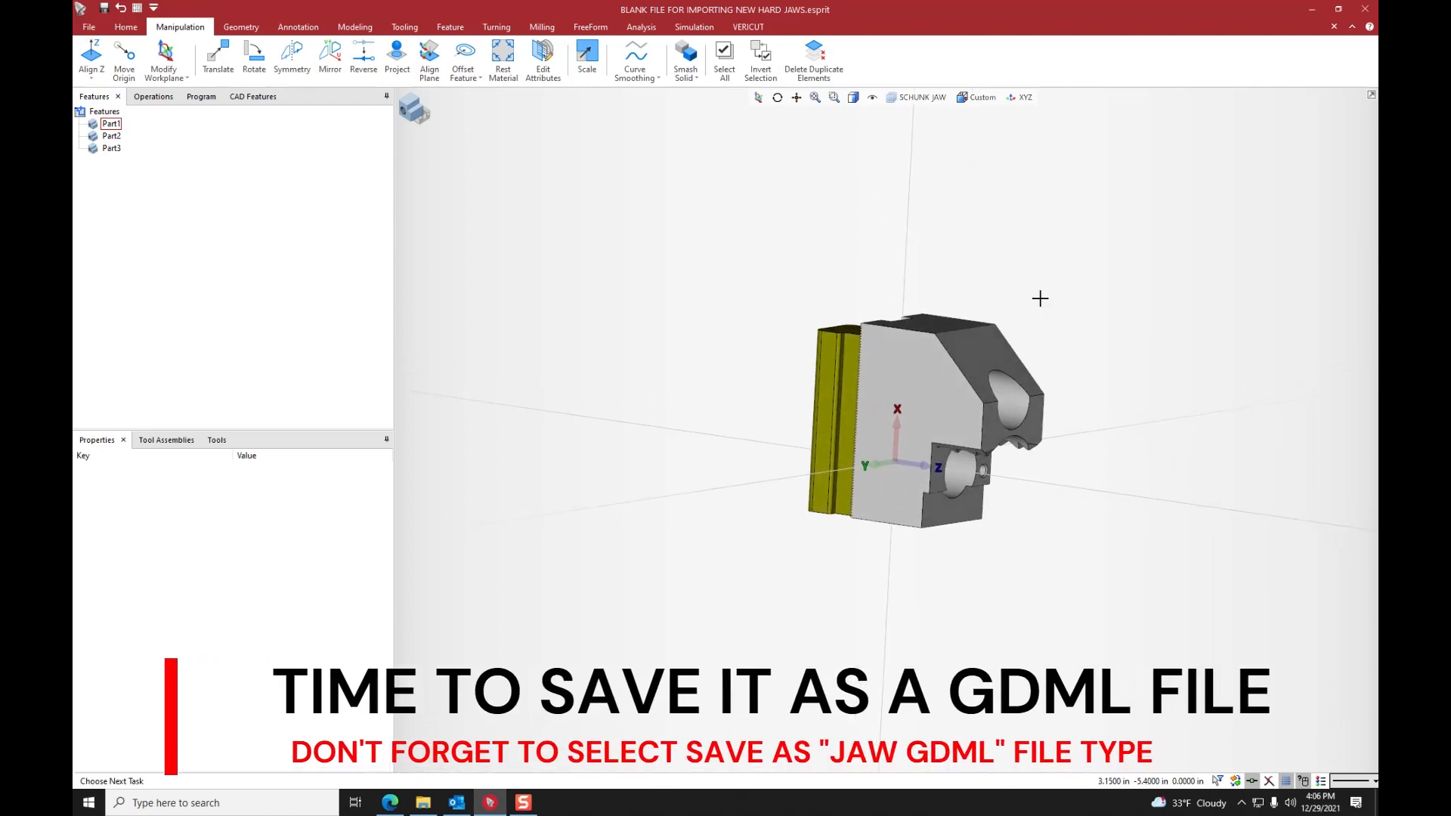
- Save the model in the Hard Jaws folder as a Jaw File (*.gdml) named SCHUNK_38-4_OD_JAWS
left_click(90, 27)
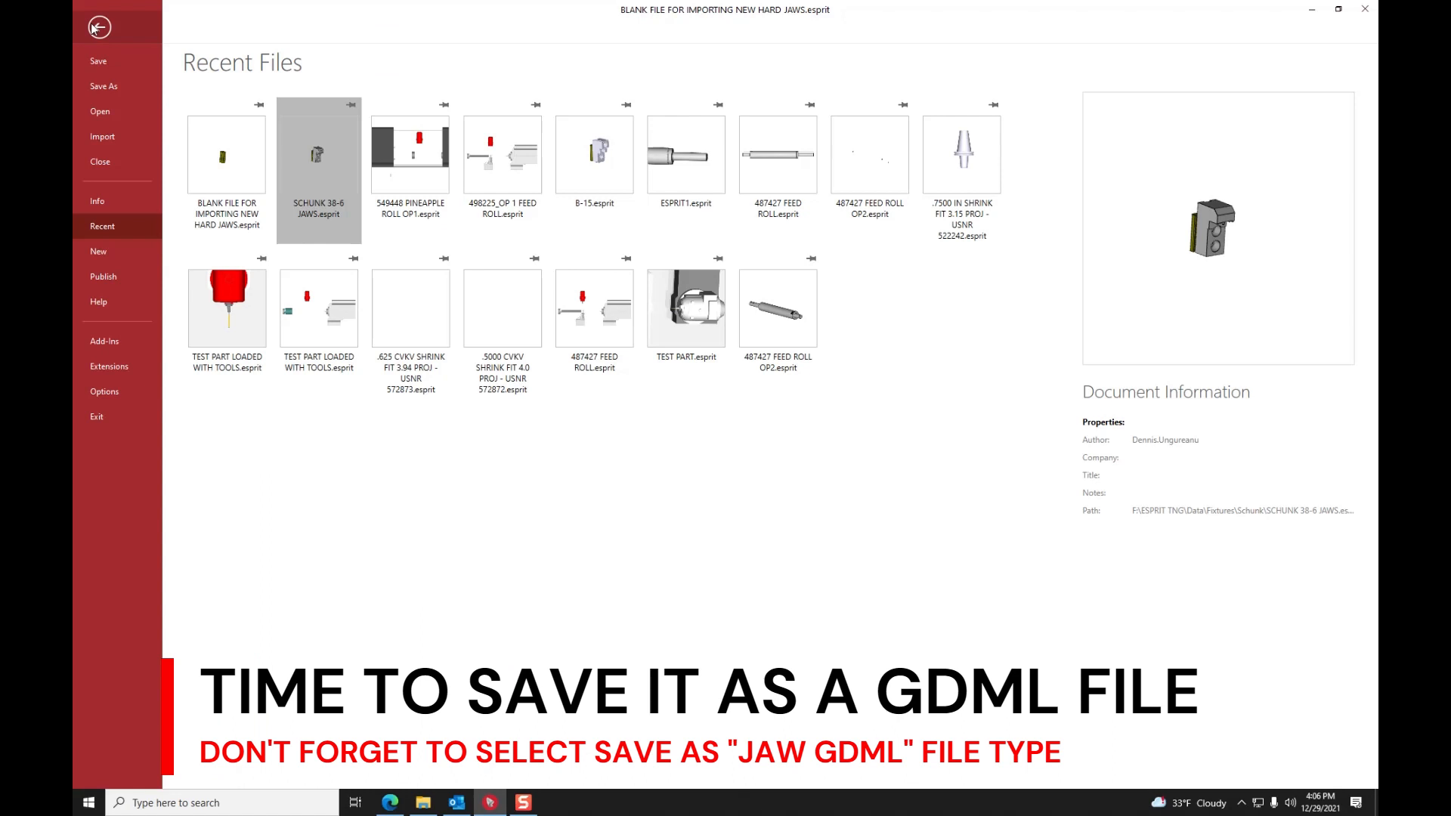
left_click(101, 87)
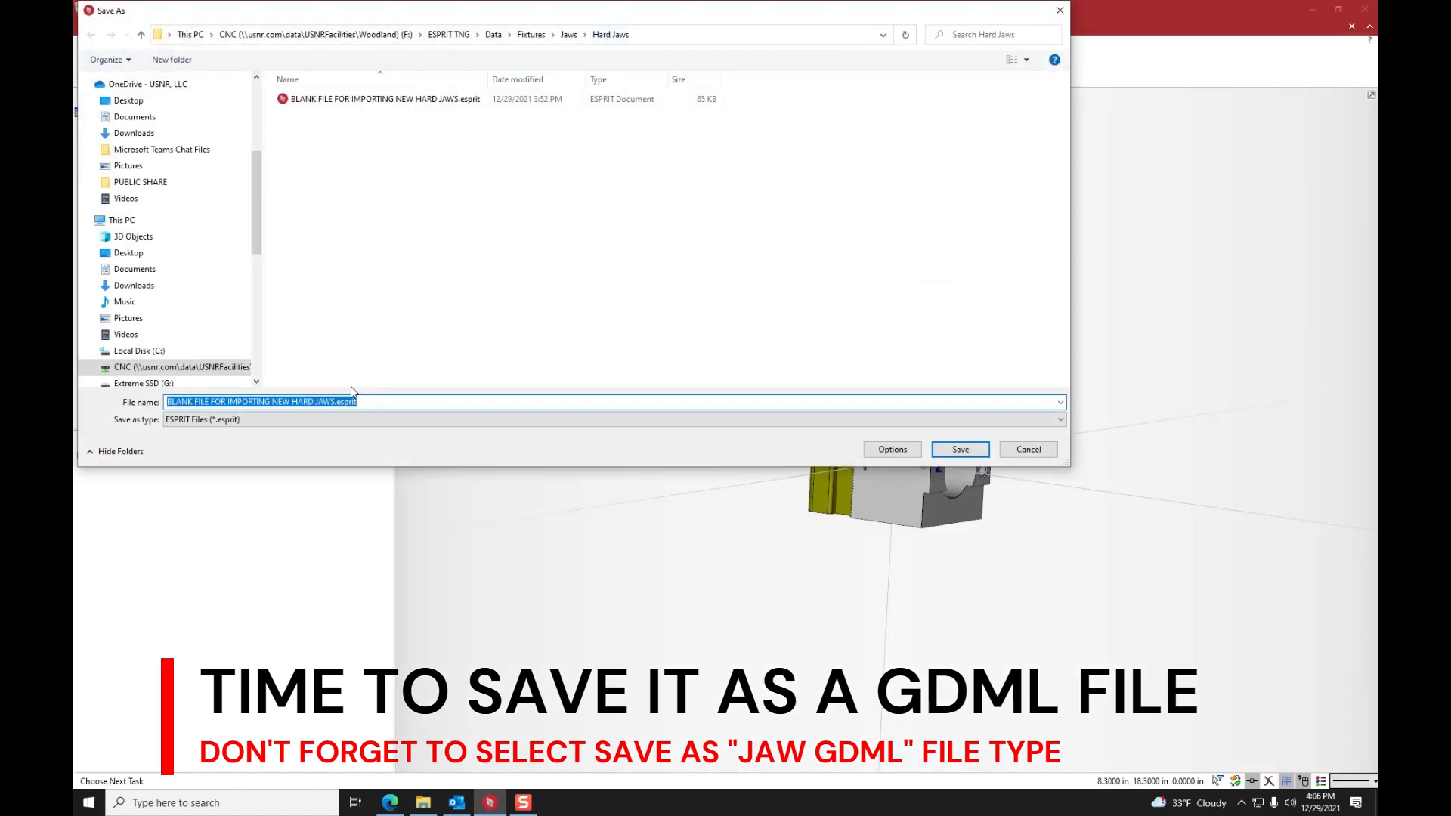
left_click(354, 419)
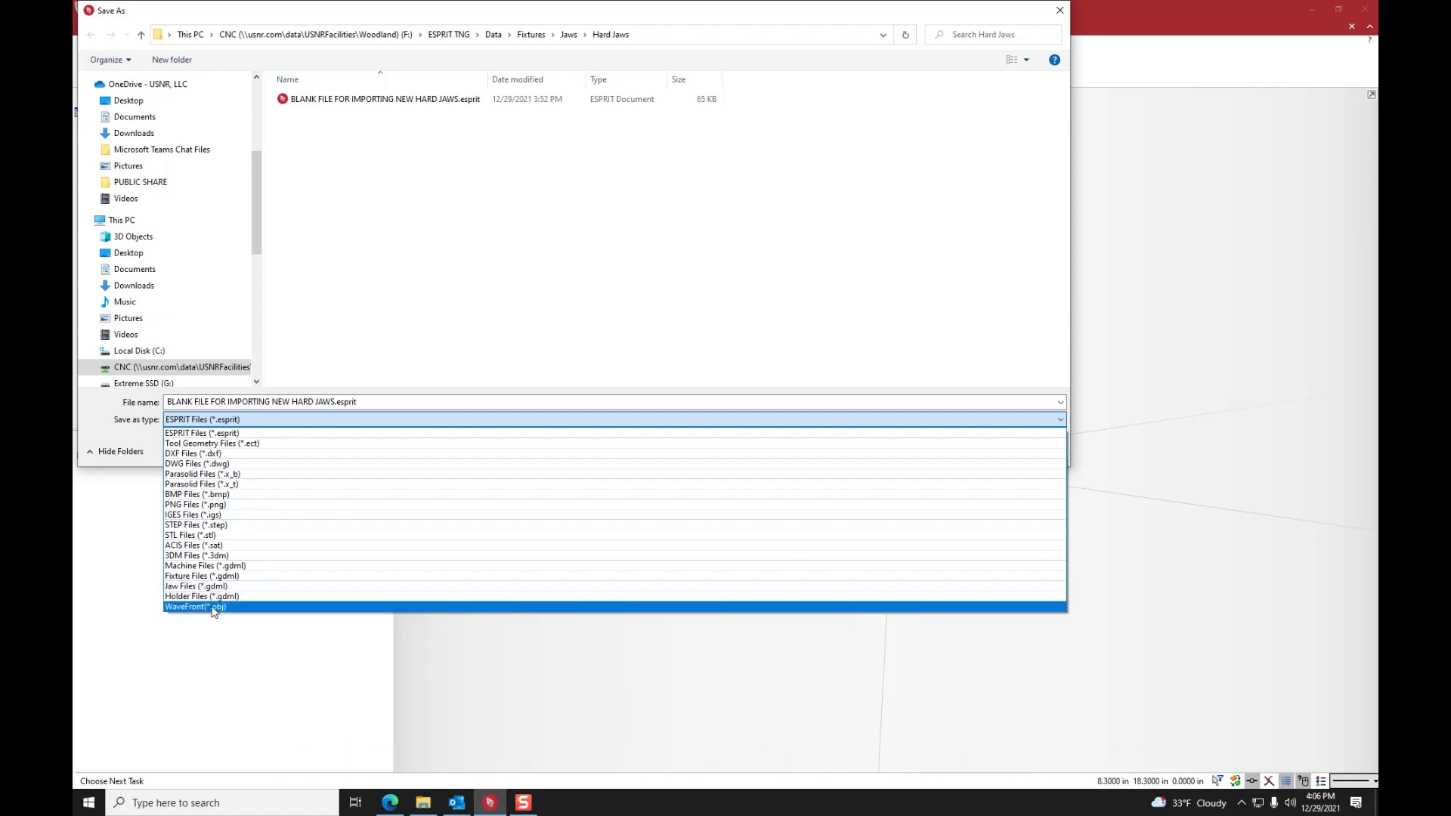
left_click(194, 587)
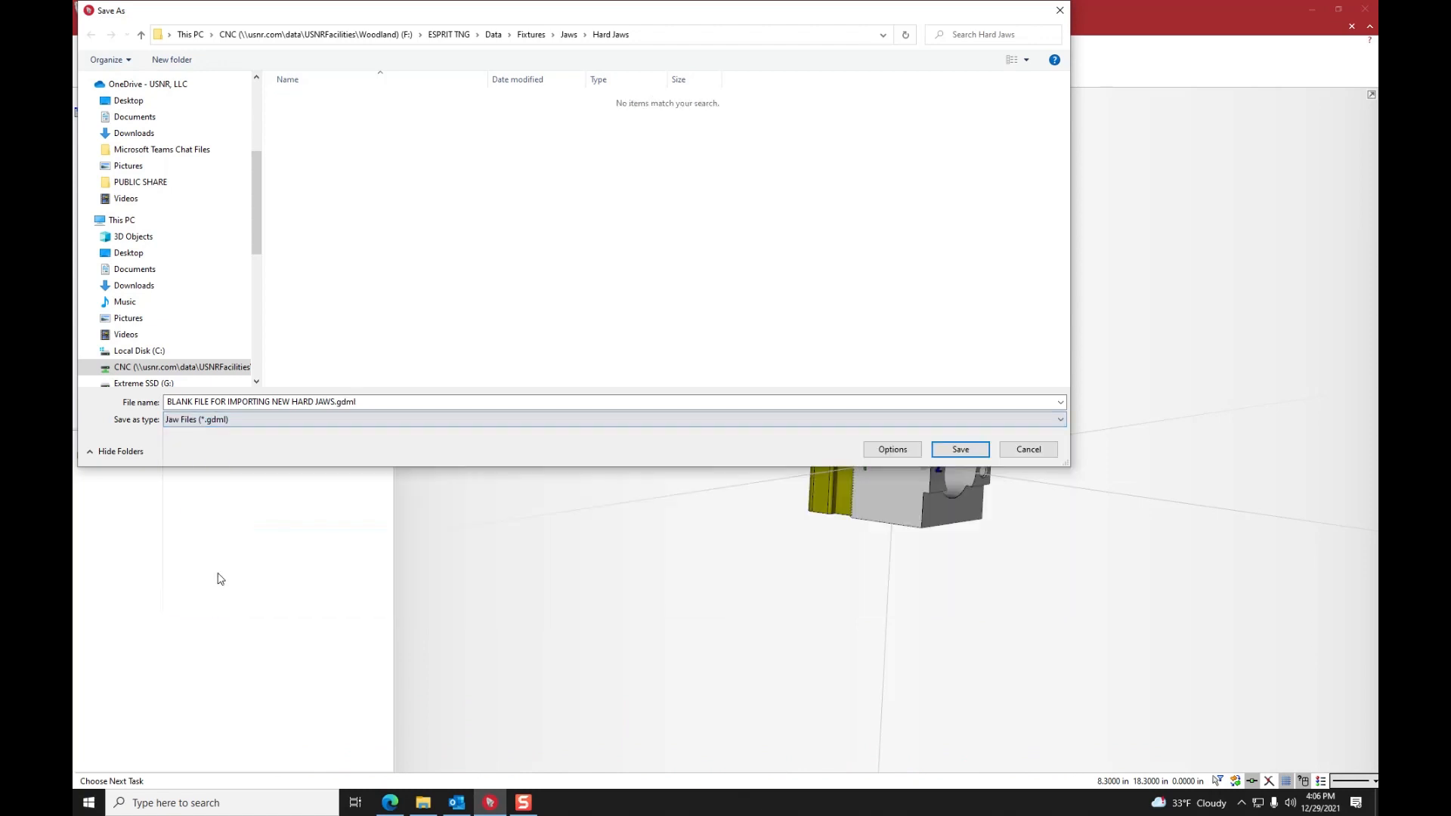
left_click(382, 402)
type("SCHUNK_38-4_OD_JAWS")
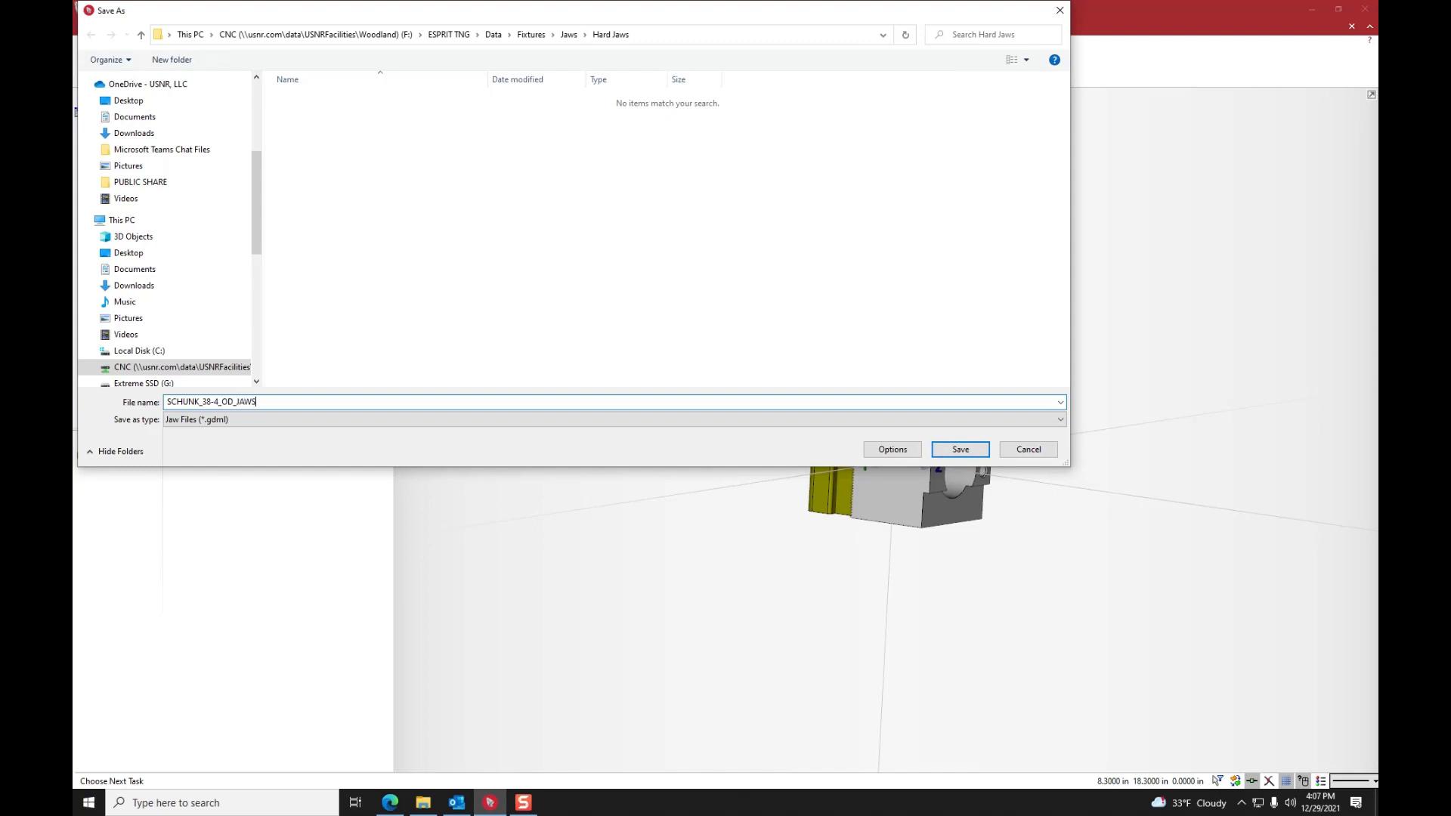
left_click(961, 451)
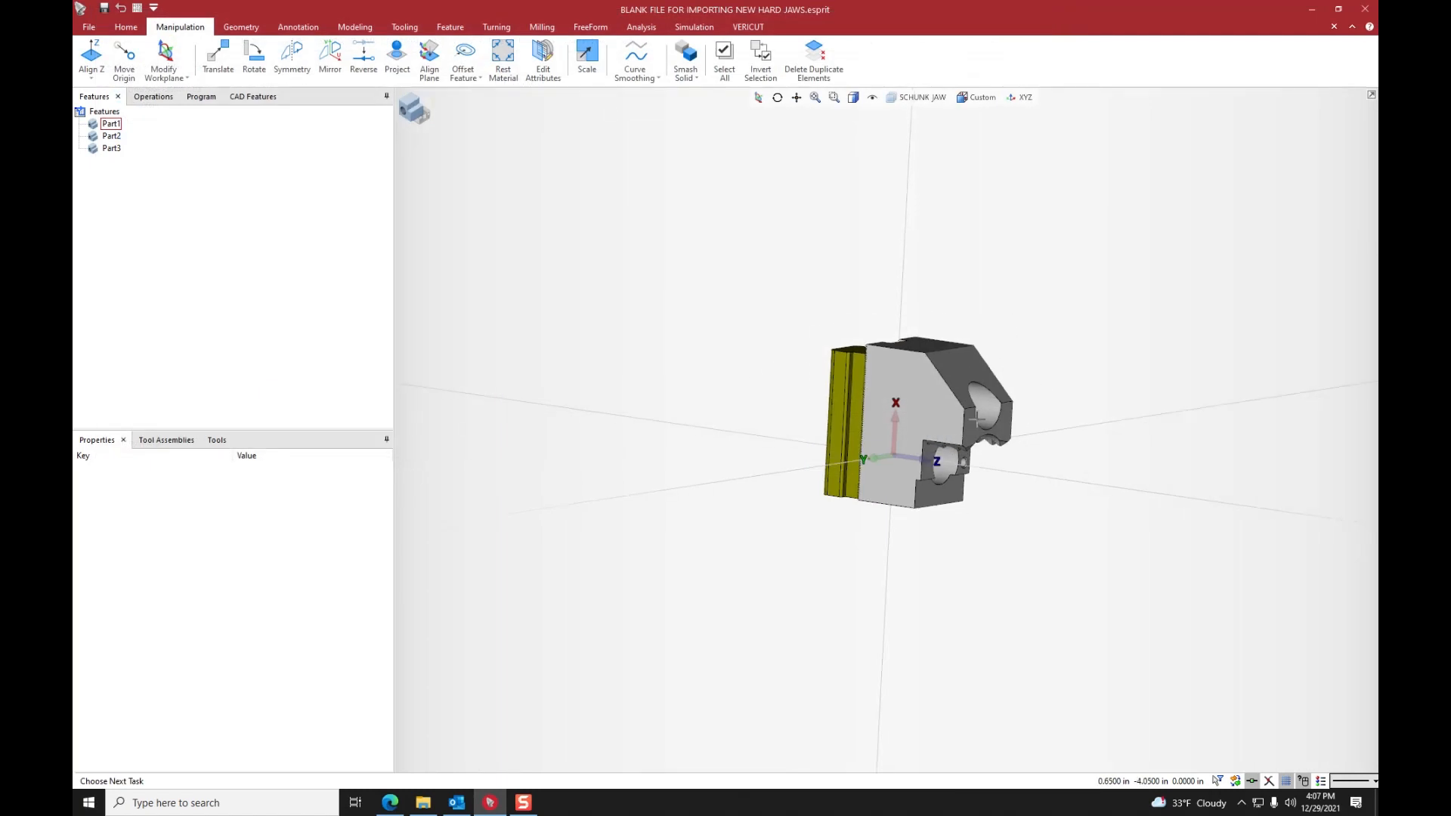
- Start saving the model under a new name in the Hard Jaws folder, with ESPRIT Files (*.esprit) as the file type
scroll(976, 420, "up", 2)
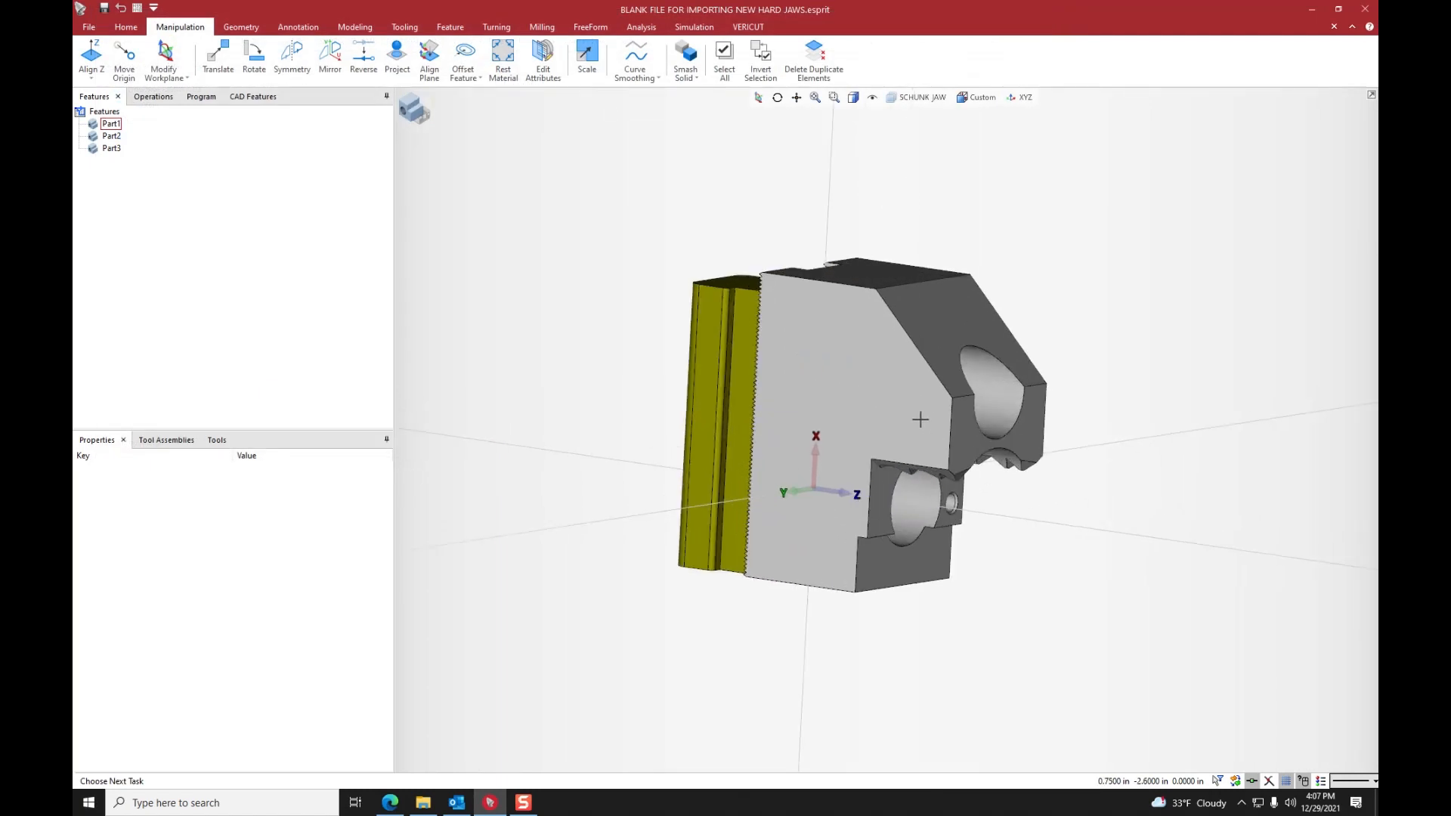
middle_click_drag(943, 396, 1009, 393)
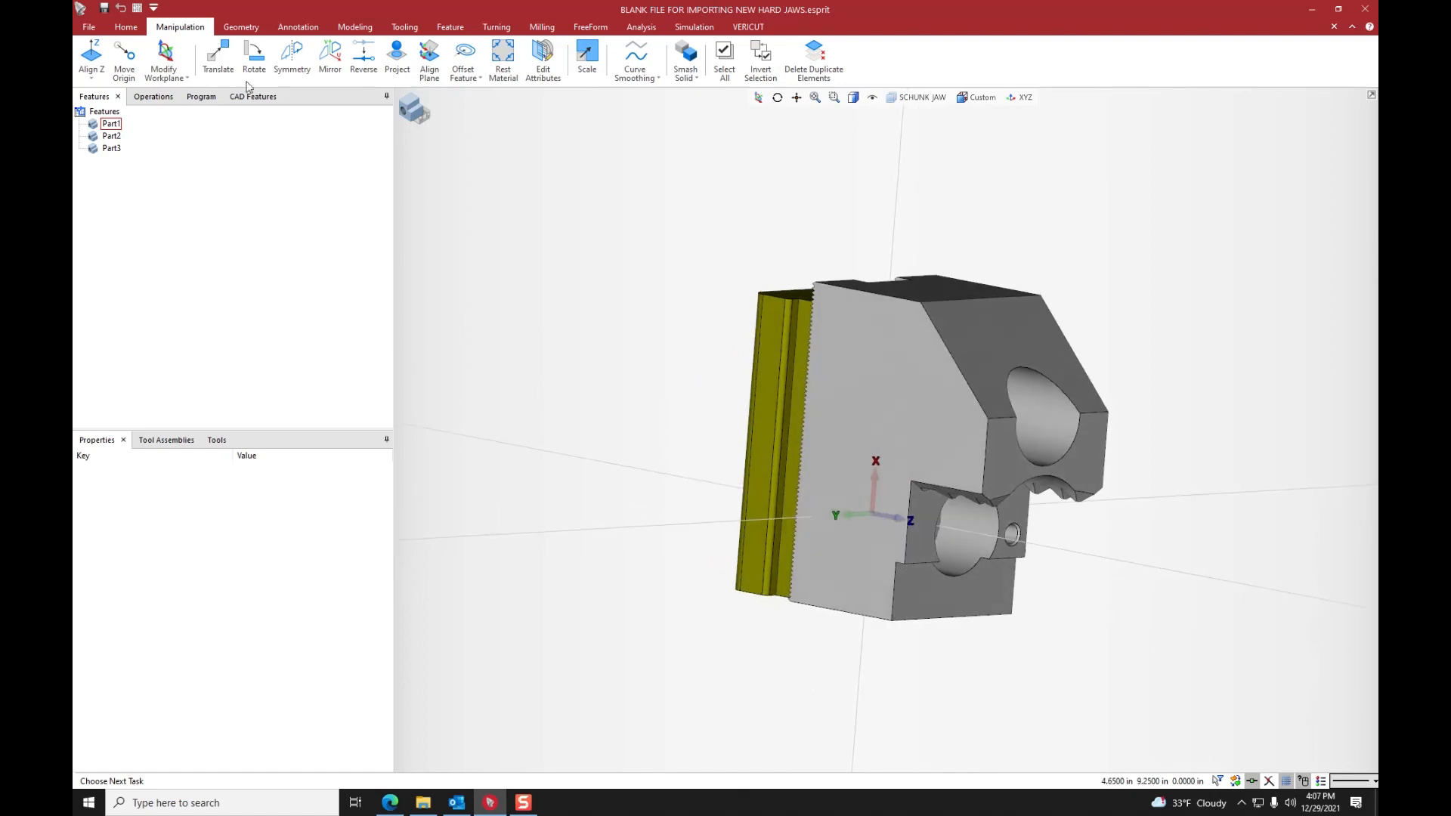
left_click(91, 27)
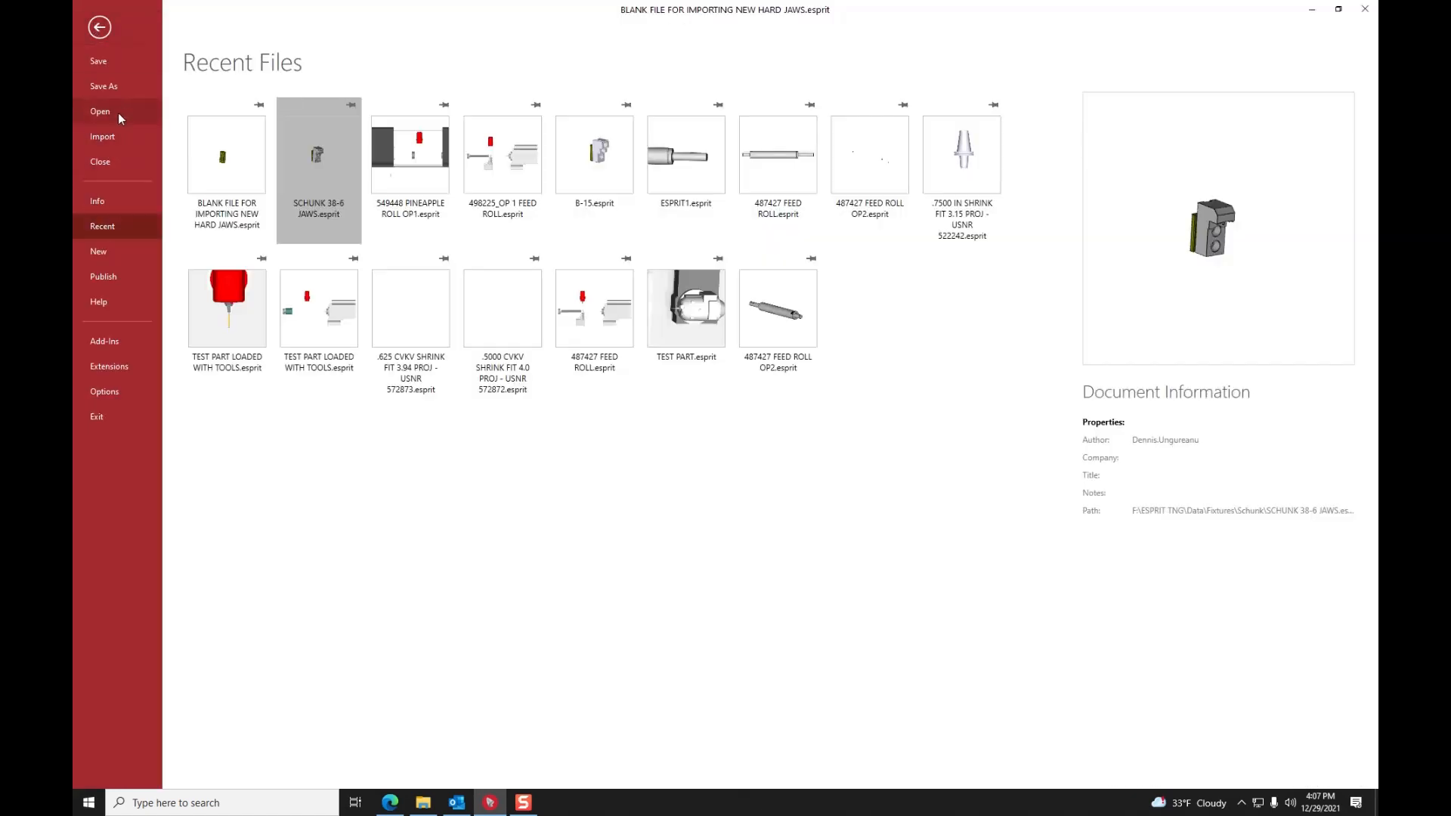
left_click(115, 89)
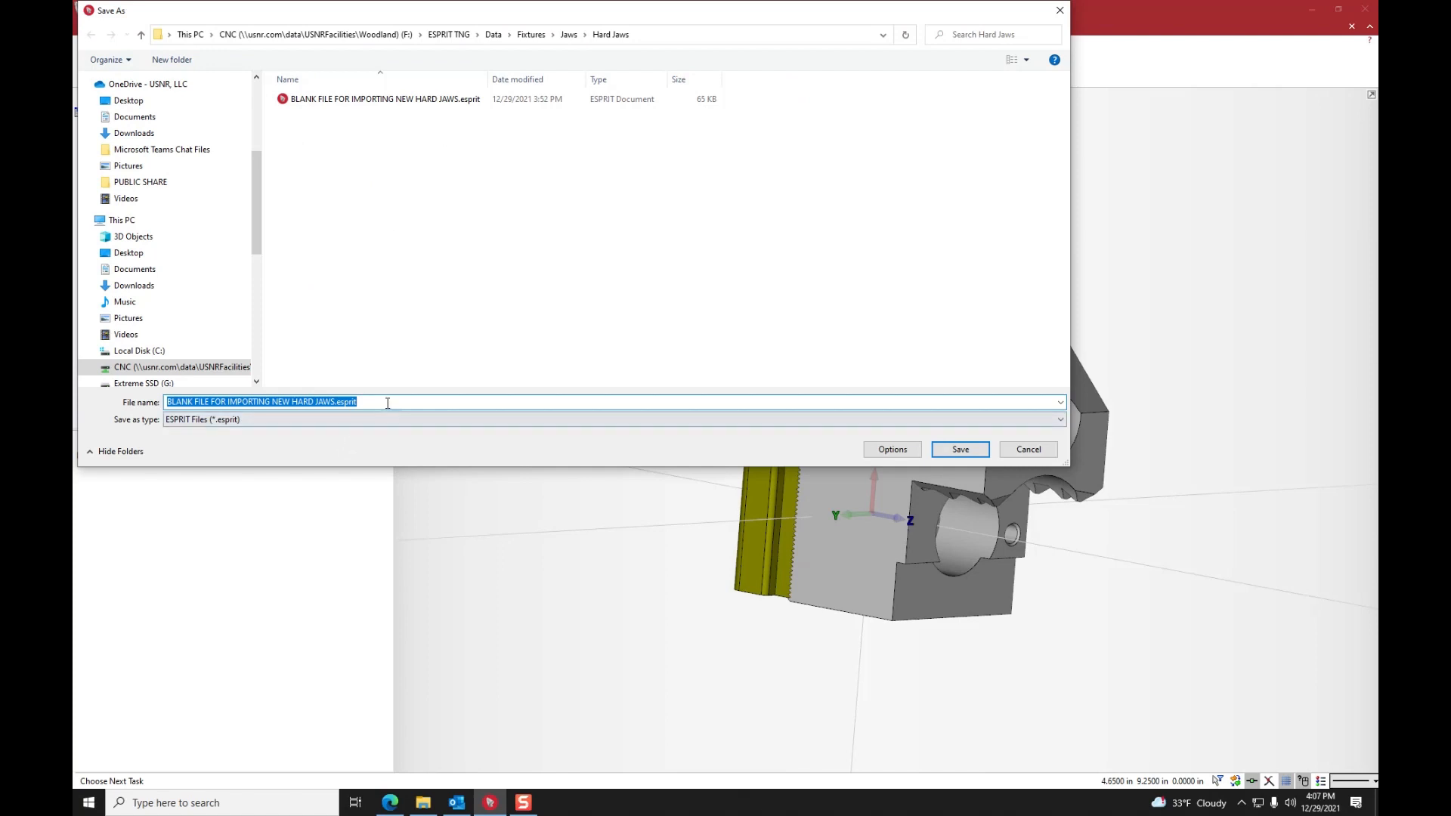
left_click(276, 421)
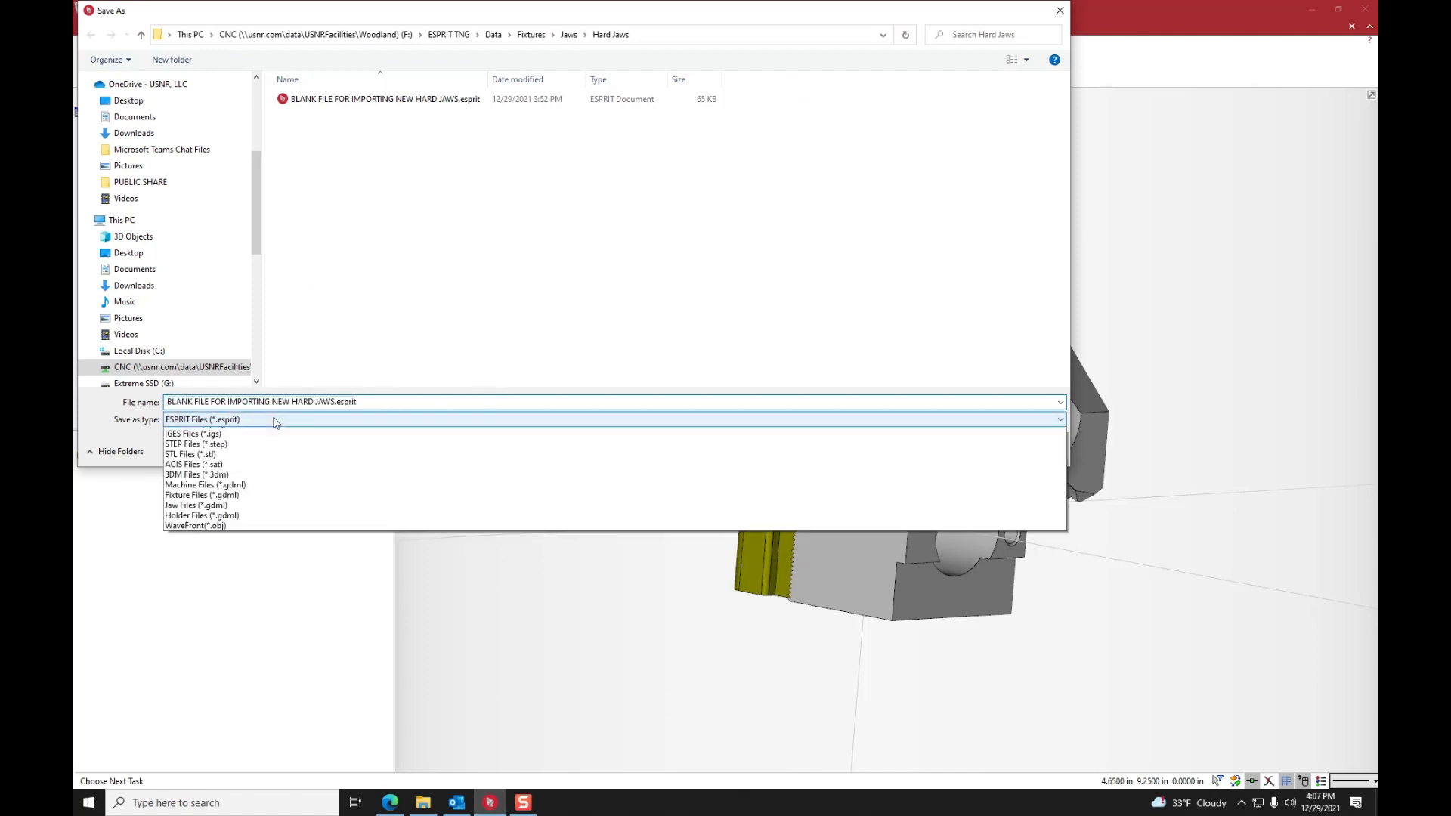
left_click(392, 419)
- Name the ESPRIT file SCHUNK_38-4_OD_JAWS, without the gdml extension, and save it
left_click(375, 402)
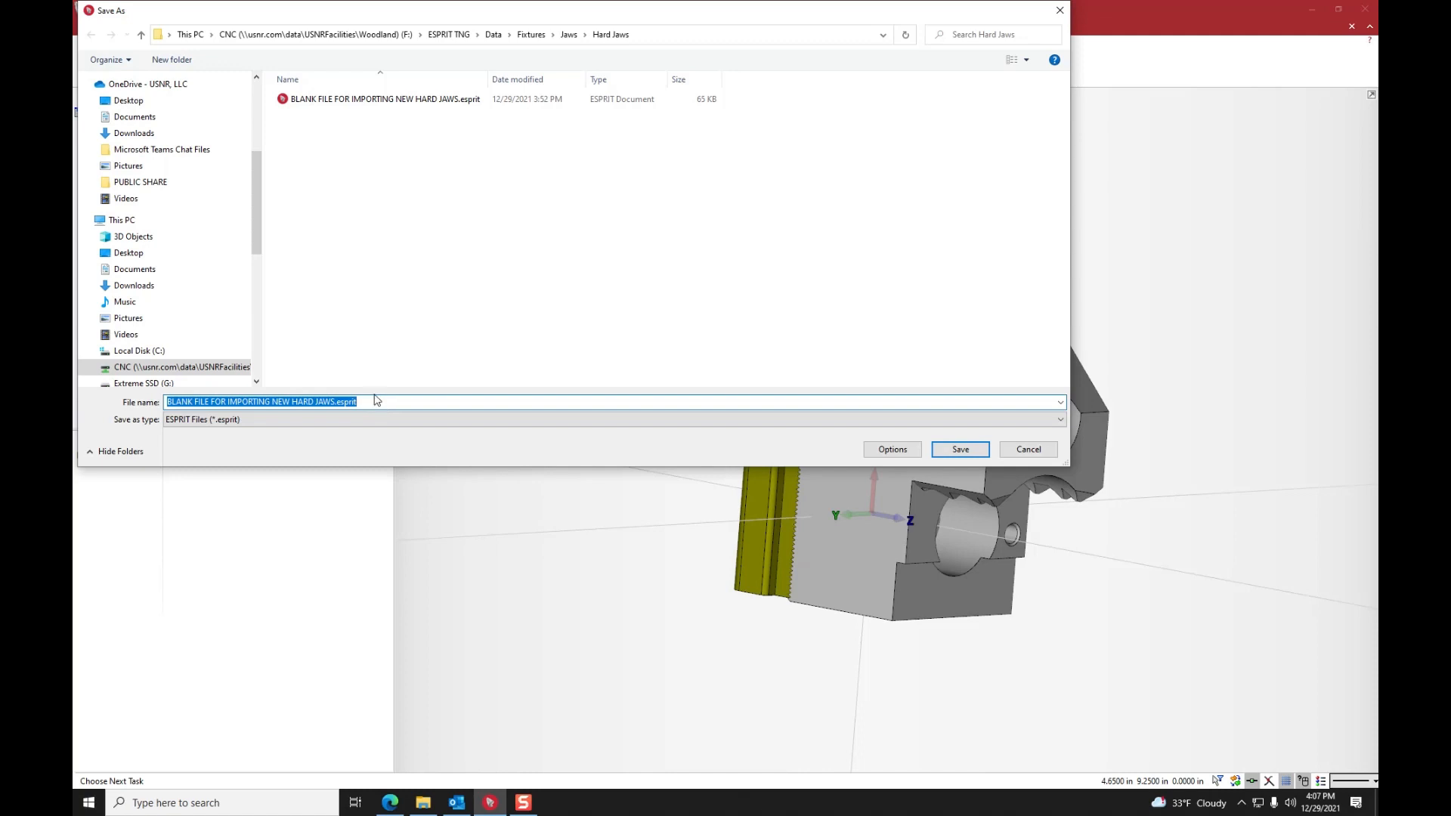
type("SCHUNK")
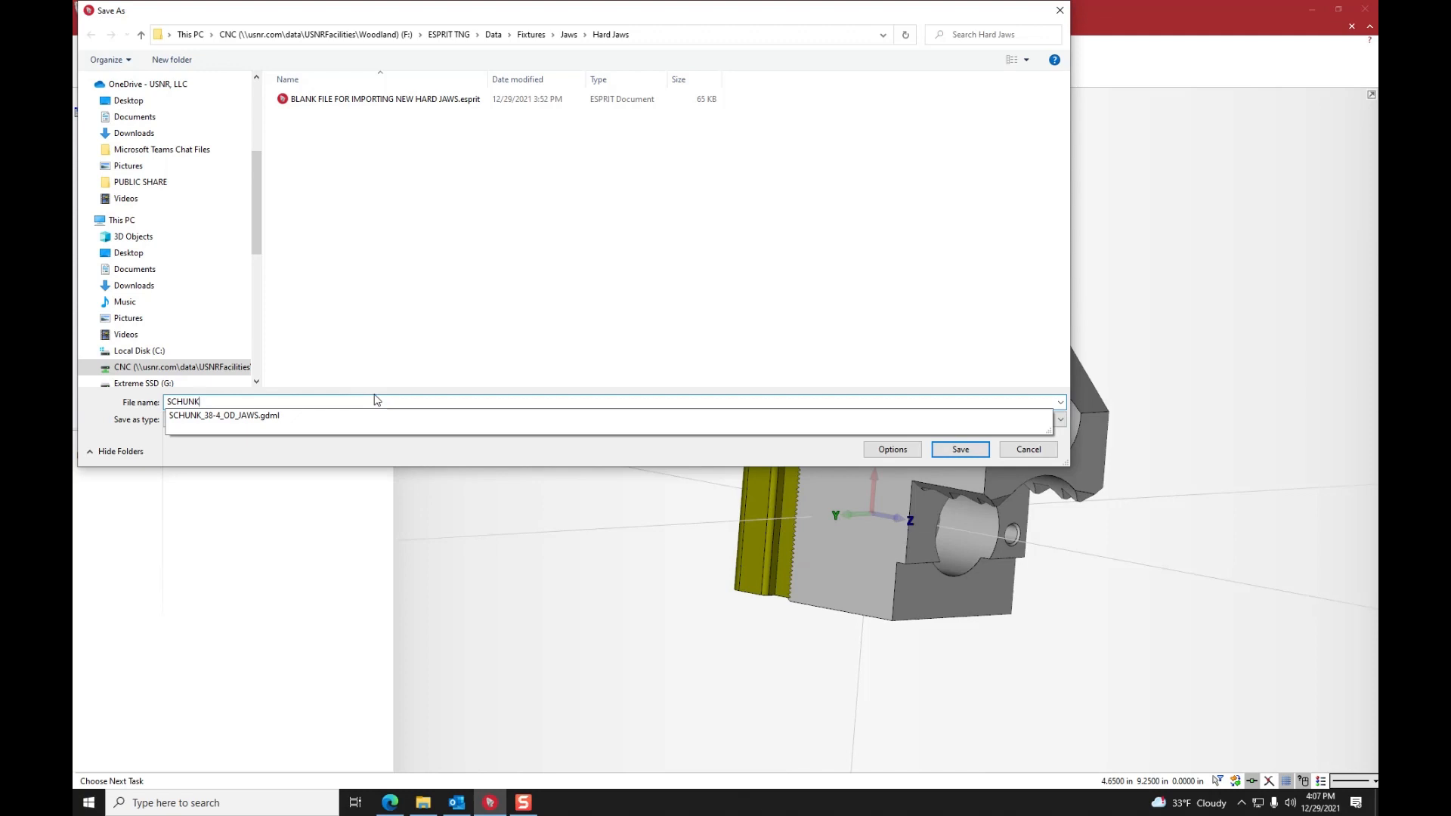
left_click(261, 417)
left_click(298, 402)
key("BackSpace")
key("BackSpace")
left_click(711, 328)
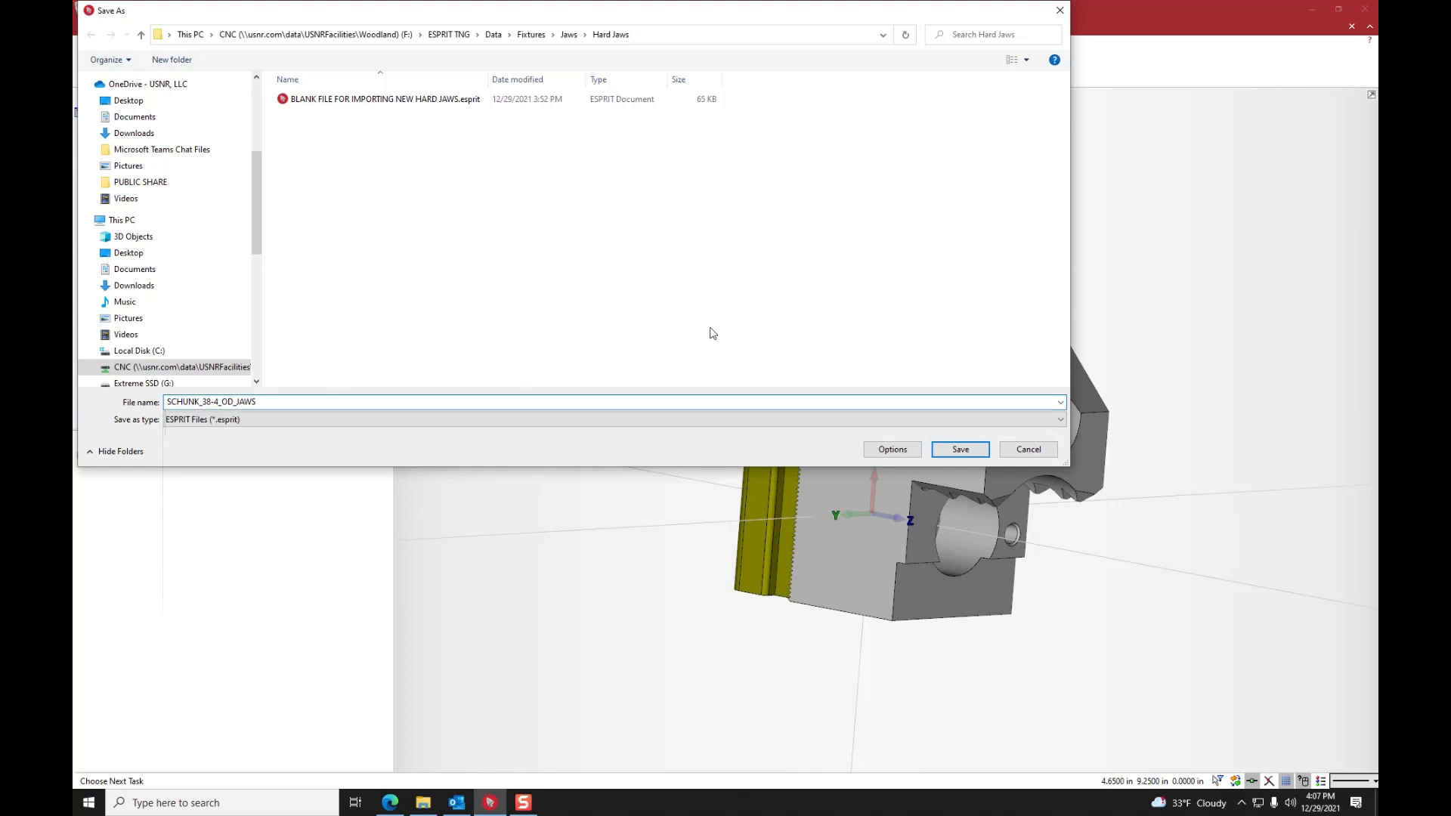
left_click(958, 449)
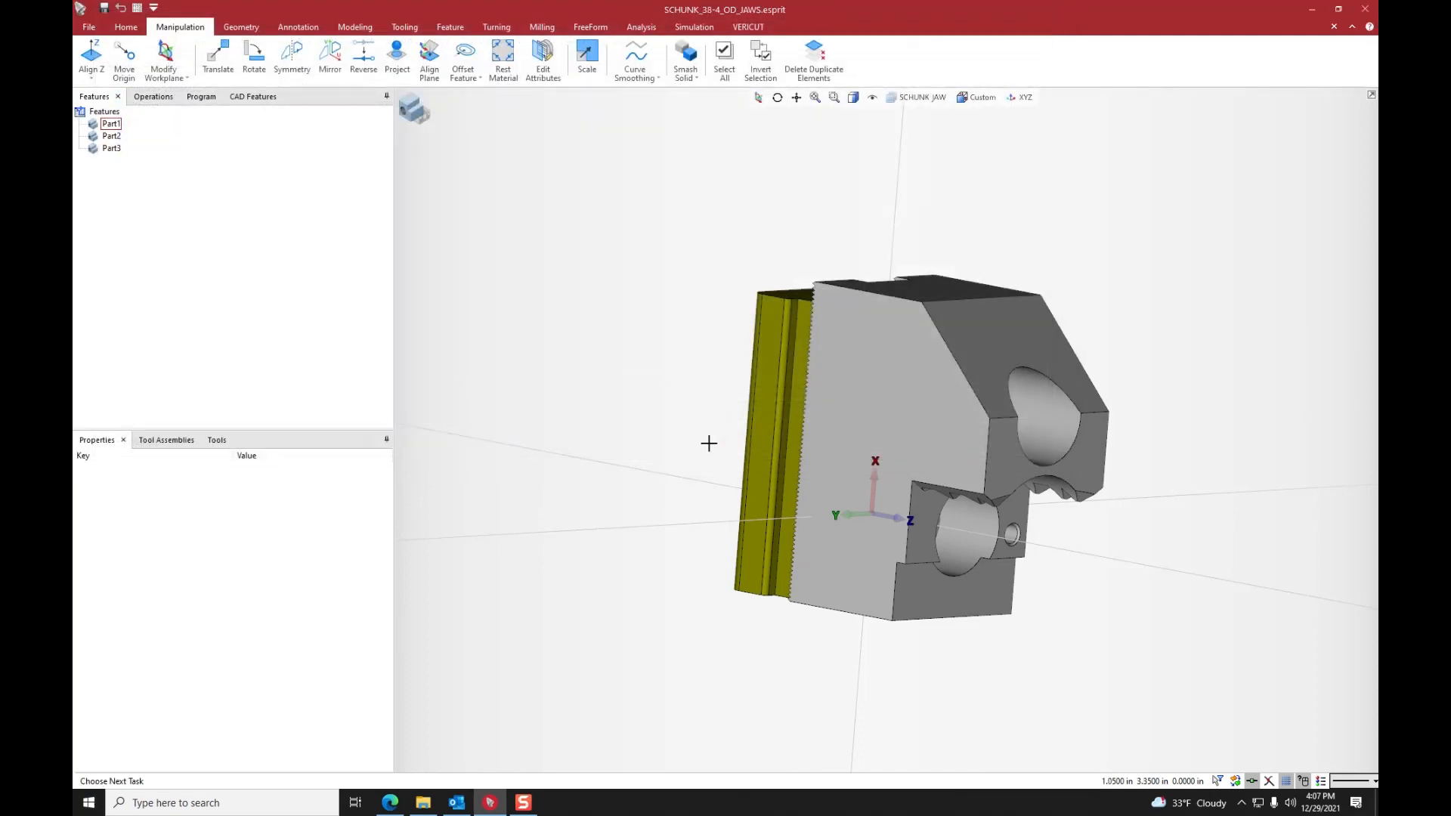
scroll(614, 404, "down", 1)
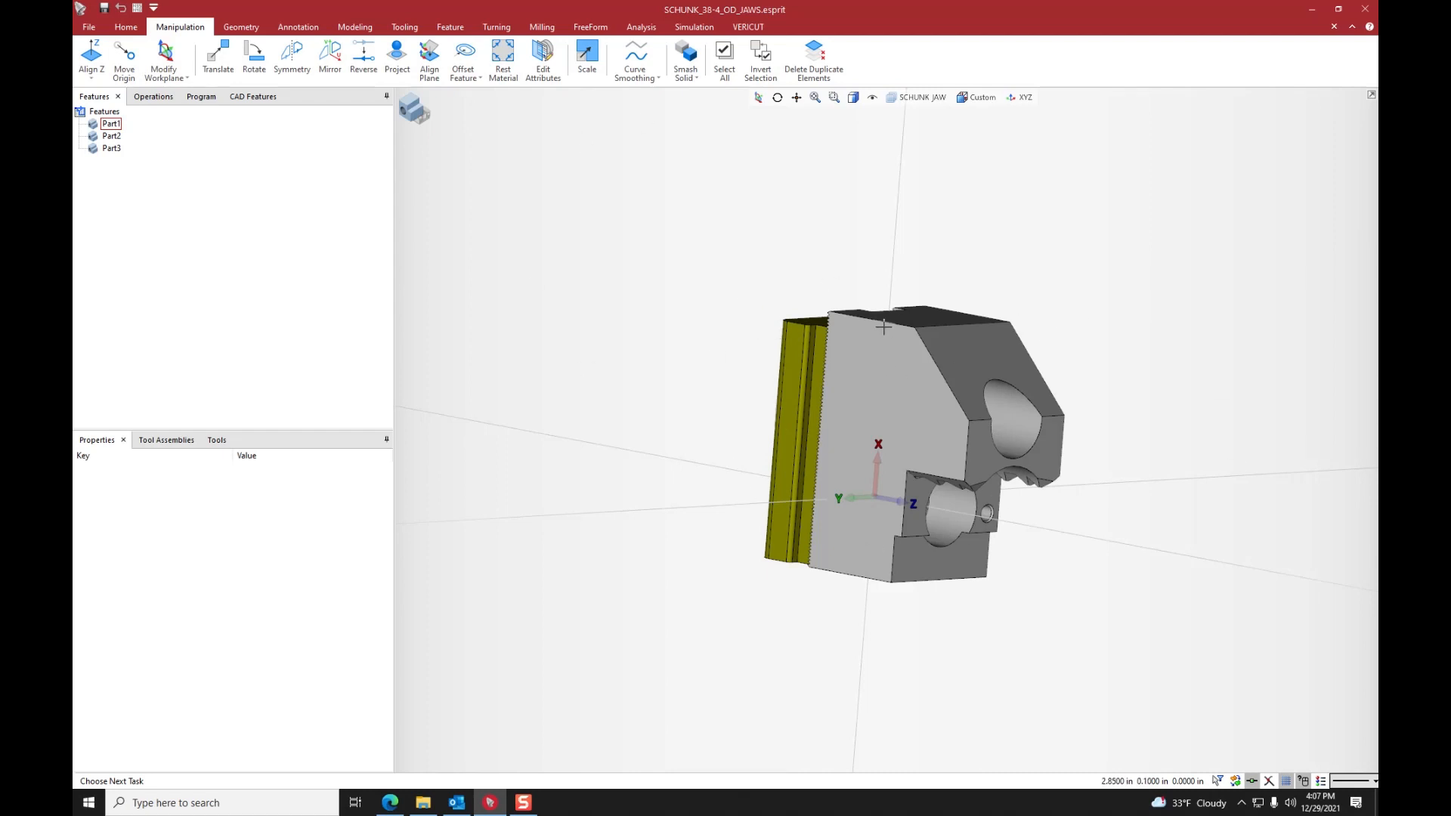
middle_click_drag(884, 327, 867, 406)
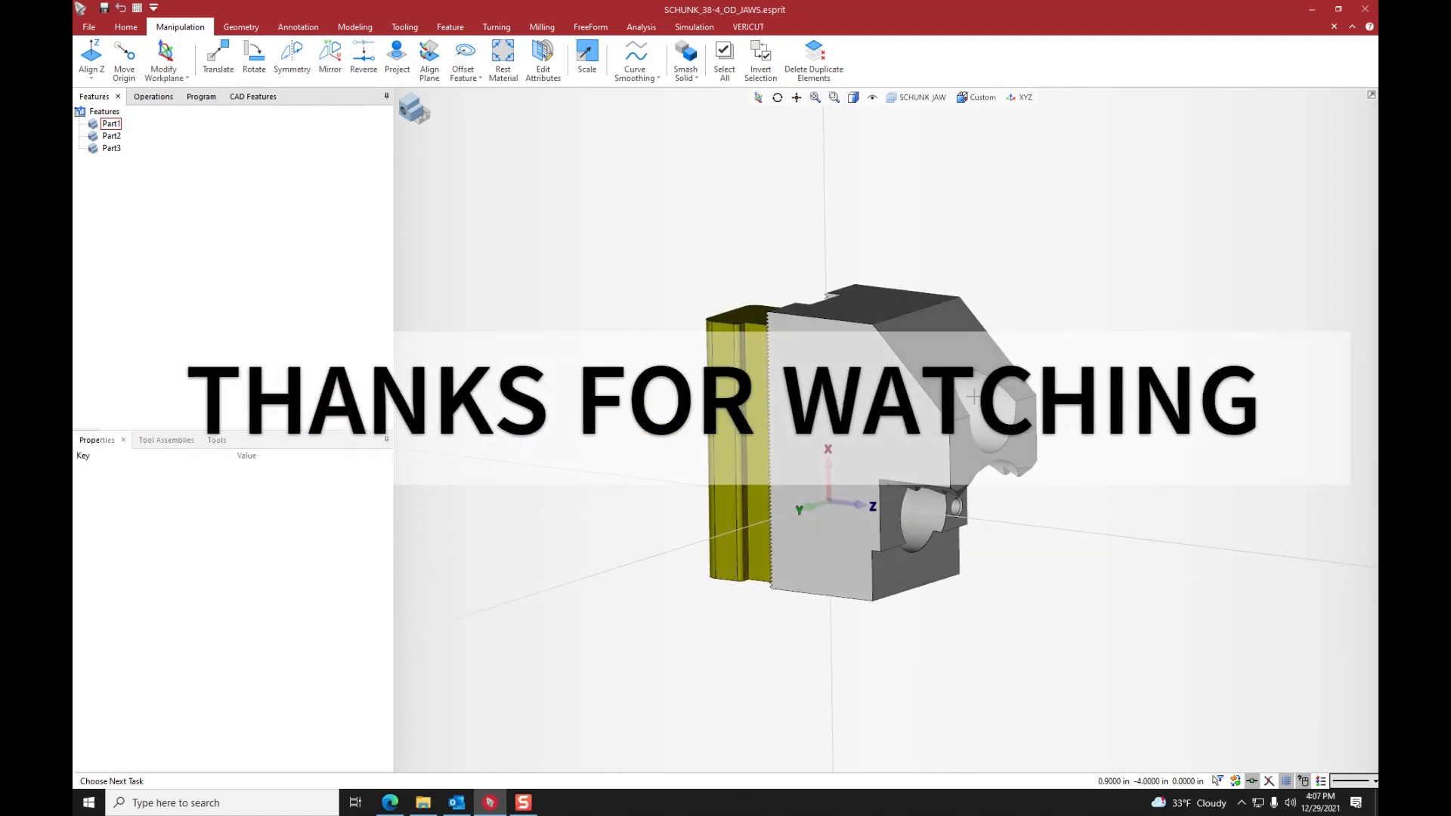
middle_click_drag(836, 329, 893, 312)
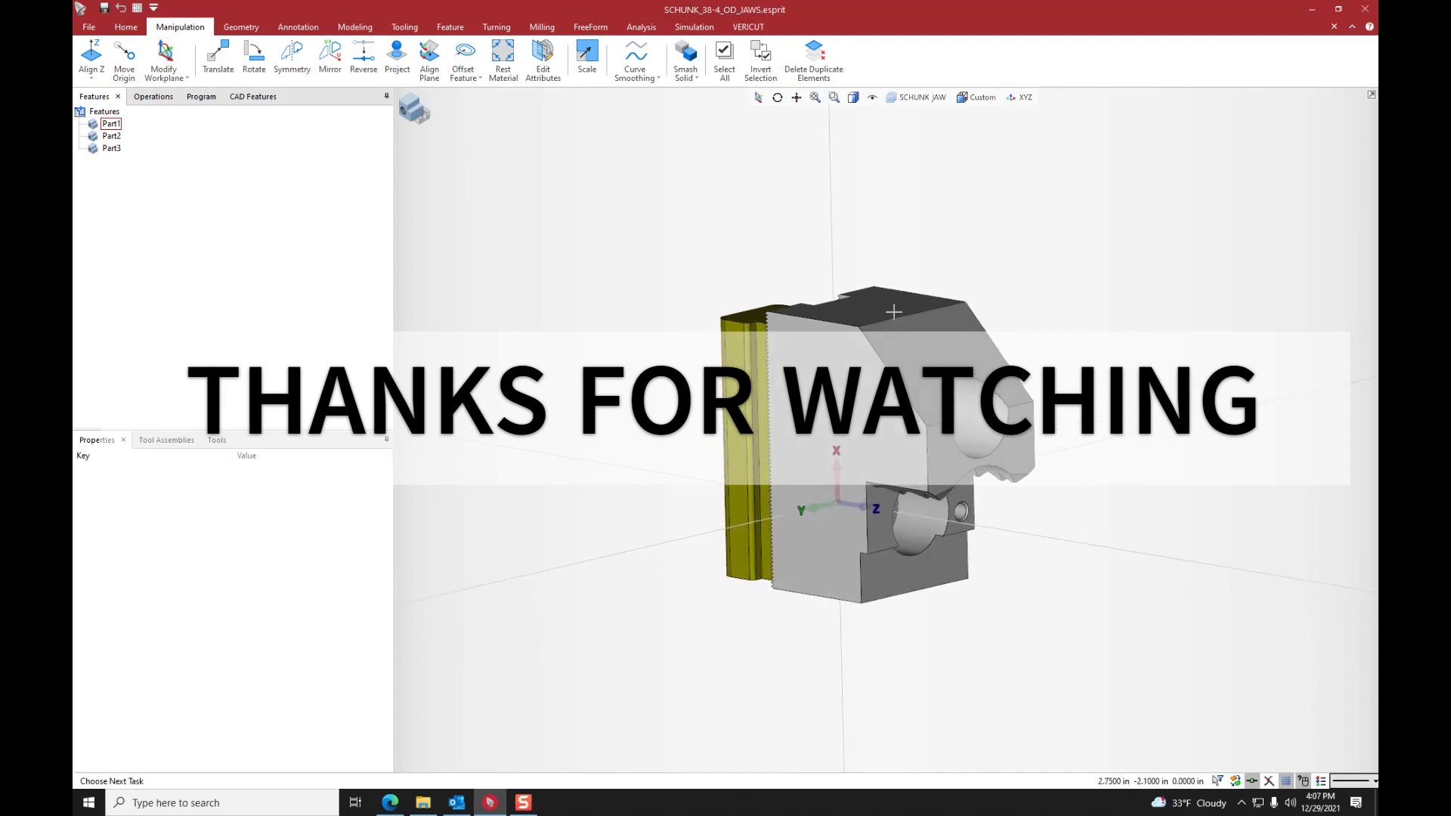
left_click(1058, 299)
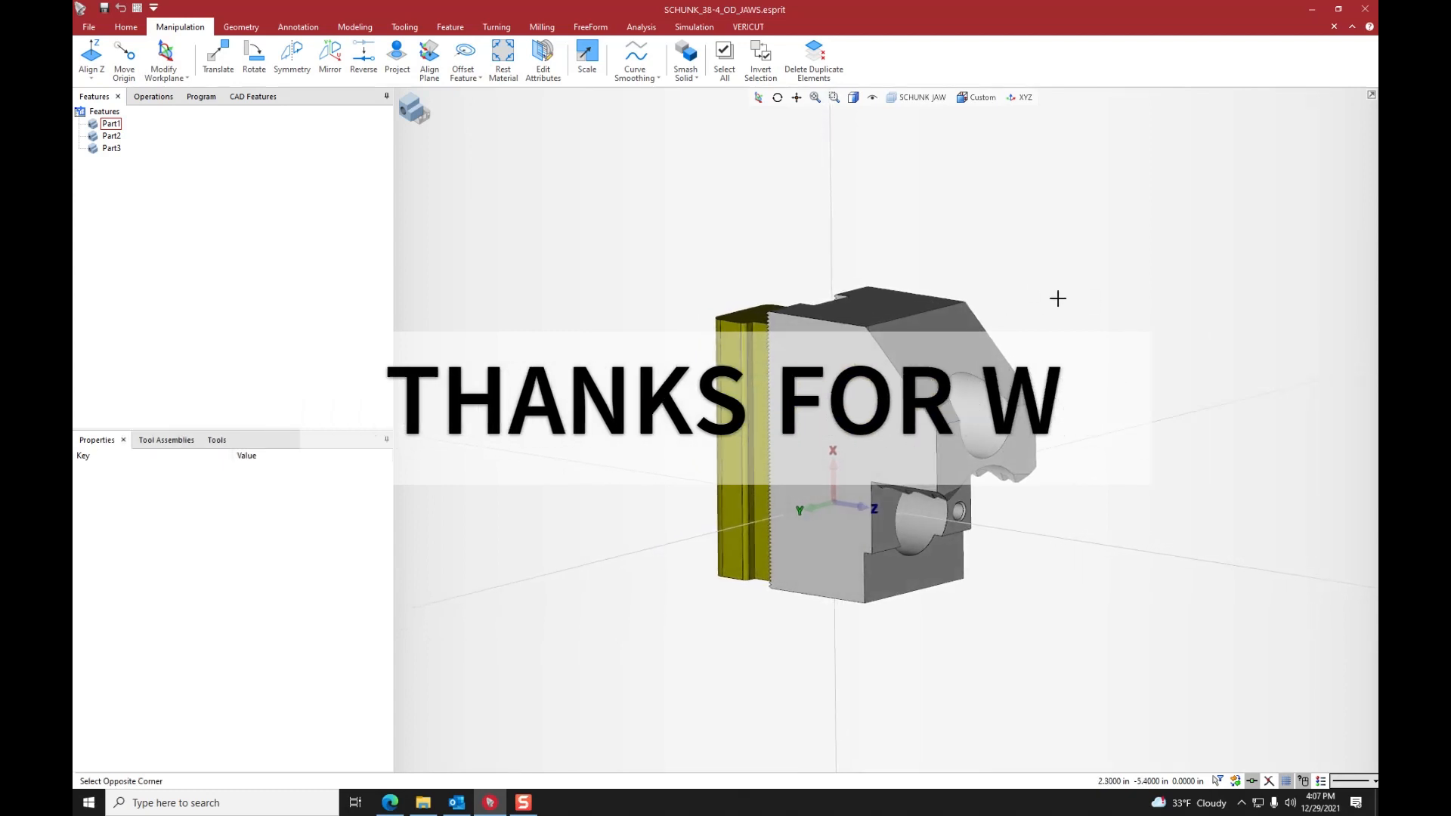